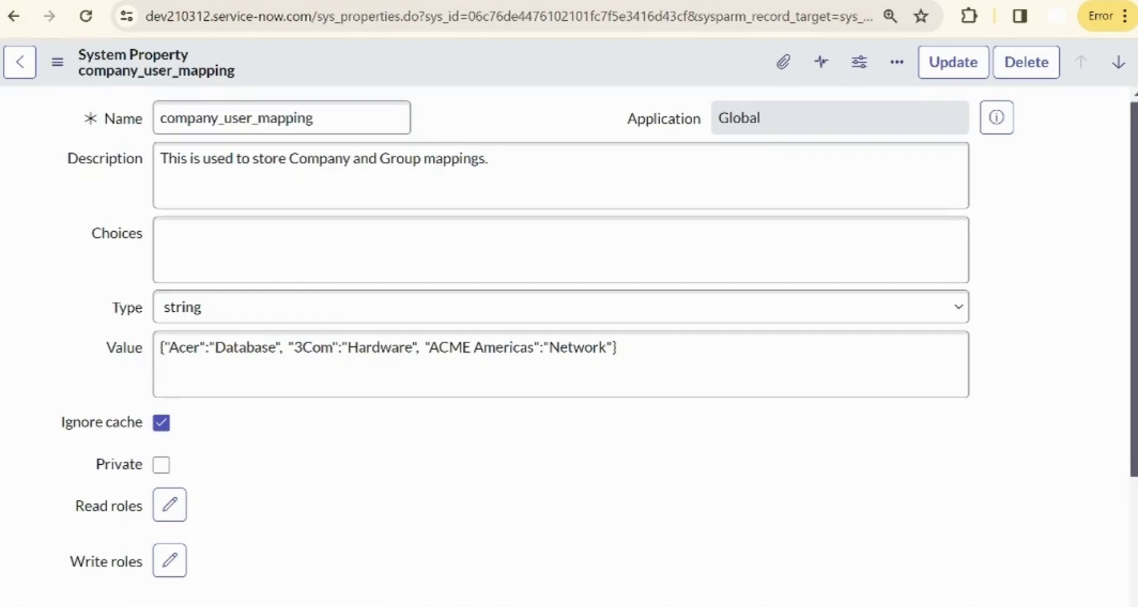
- Open the Manual User Creation item from Service Catalog > Maintain Items
{"action": "left_click", "coordinate": [230, 114]}
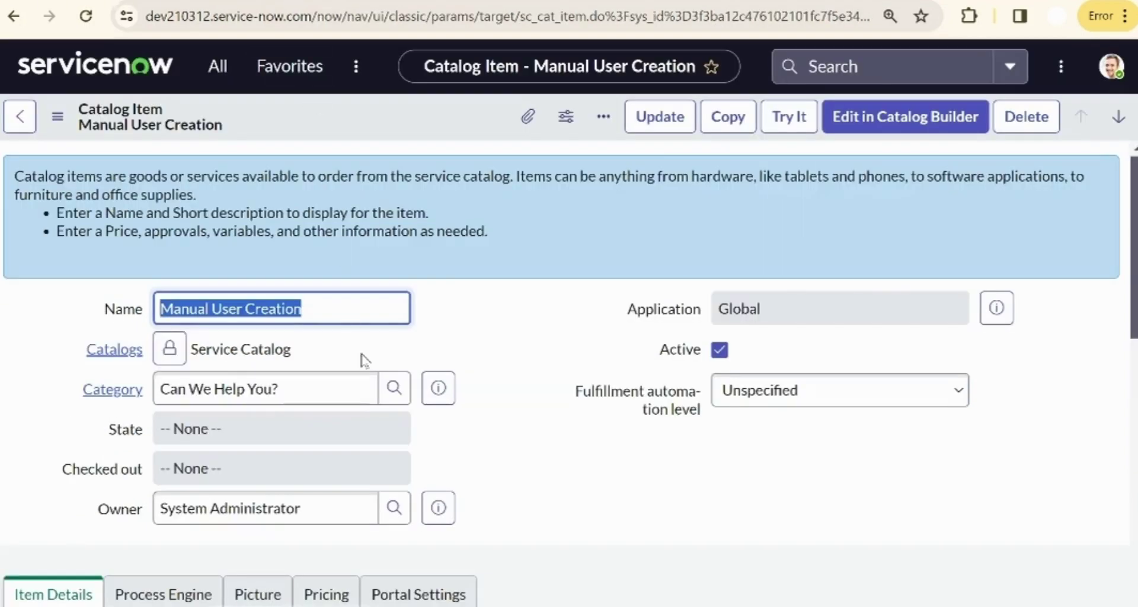
{"action": "left_click", "coordinate": [219, 69]}
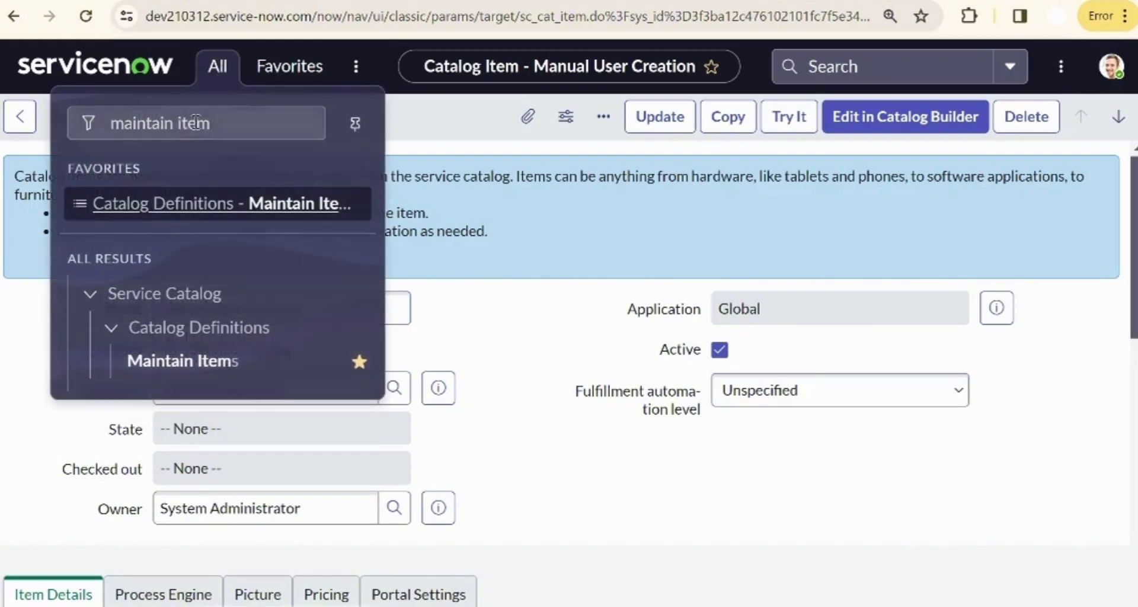
{"action": "left_click", "coordinate": [488, 328]}
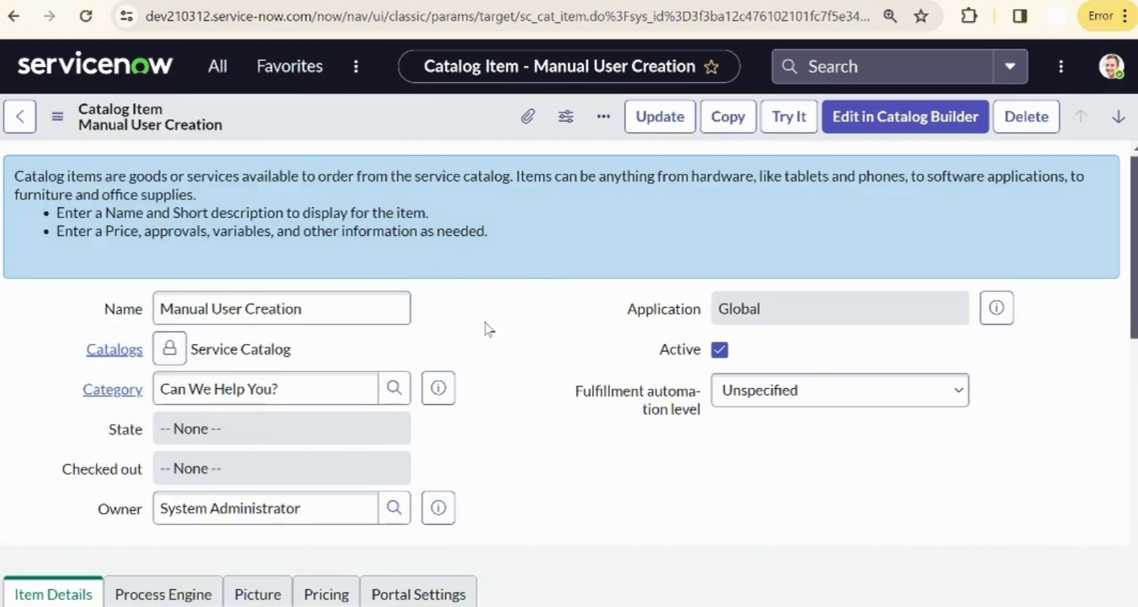
{"action": "scroll", "coordinate": [486, 328], "scroll_direction": "down", "scroll_amount": 3}
{"action": "scroll", "coordinate": [561, 372], "scroll_direction": "down", "scroll_amount": 10}
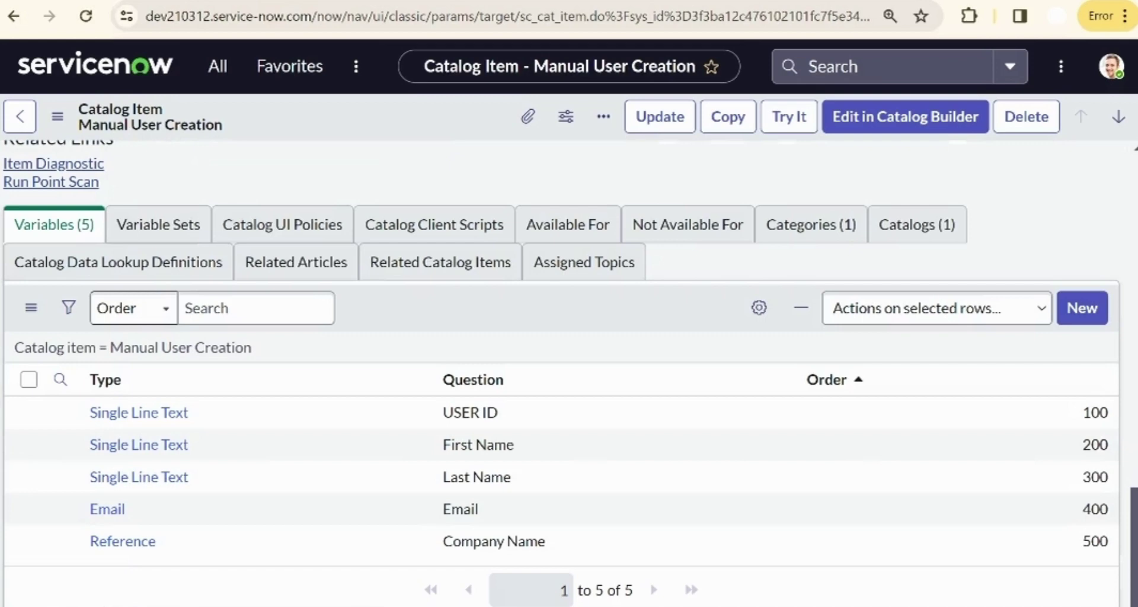
{"action": "left_click", "coordinate": [128, 547]}
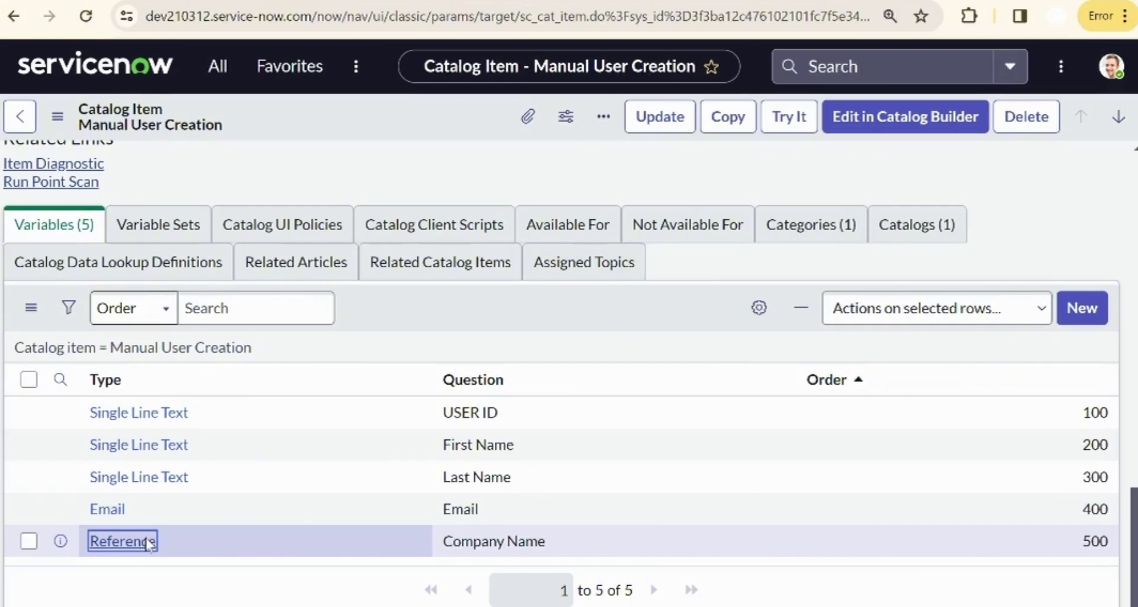
{"action": "left_click", "coordinate": [149, 541]}
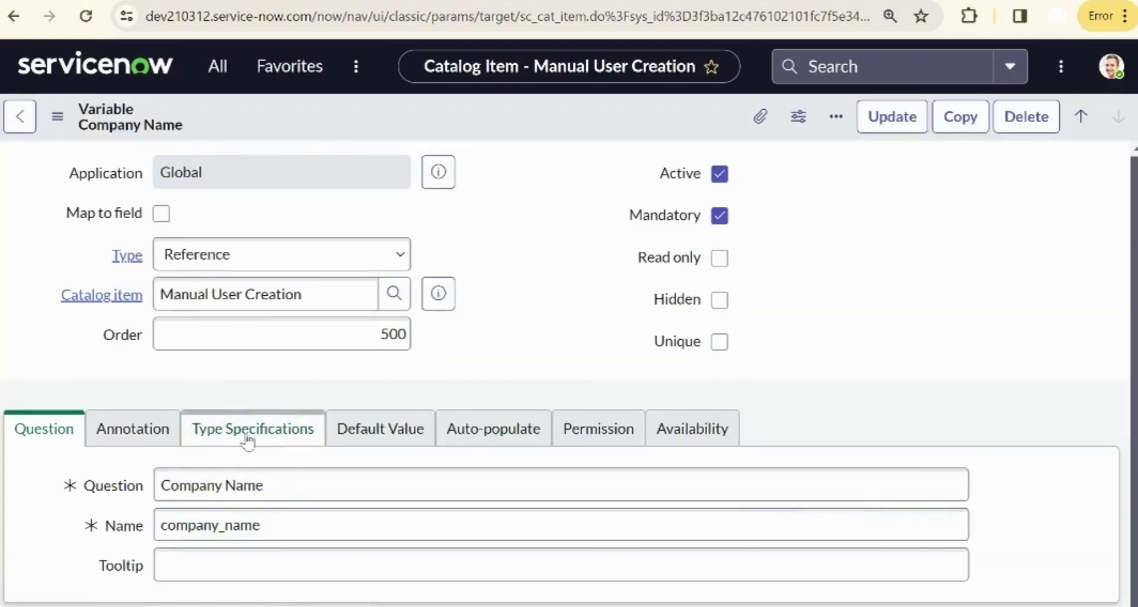
{"action": "left_click", "coordinate": [218, 388]}
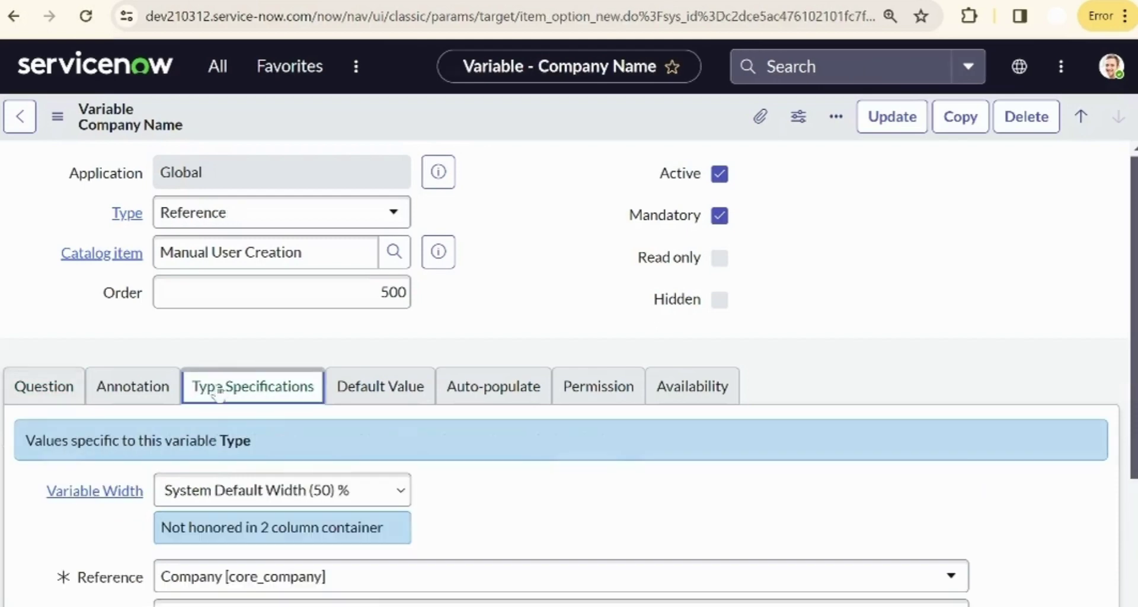
{"action": "scroll", "coordinate": [218, 391], "scroll_direction": "down", "scroll_amount": 4}
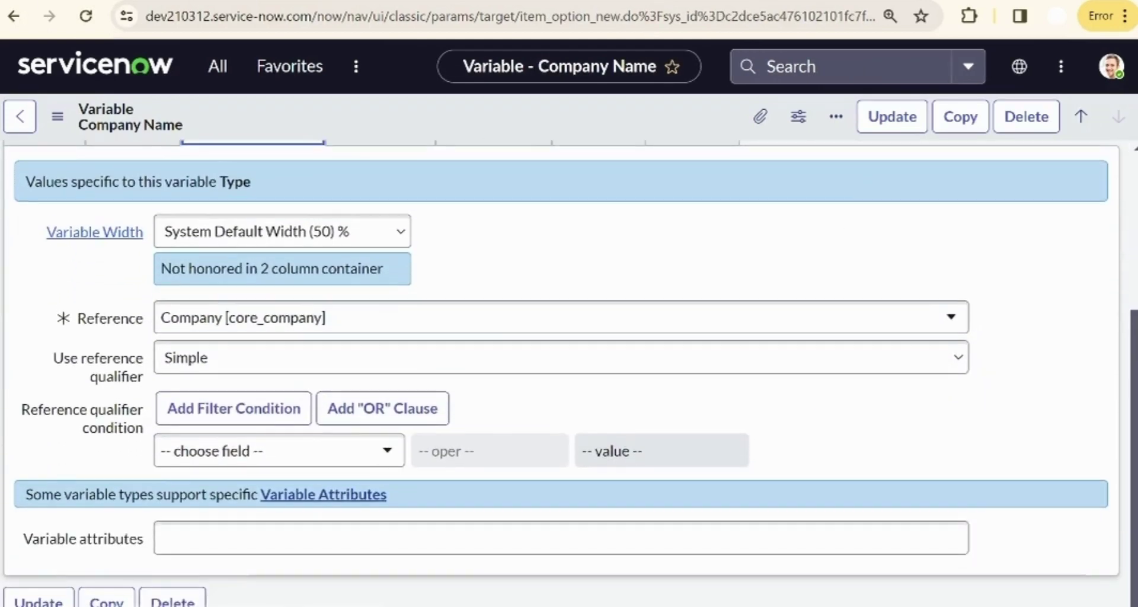
{"action": "left_click", "coordinate": [22, 132]}
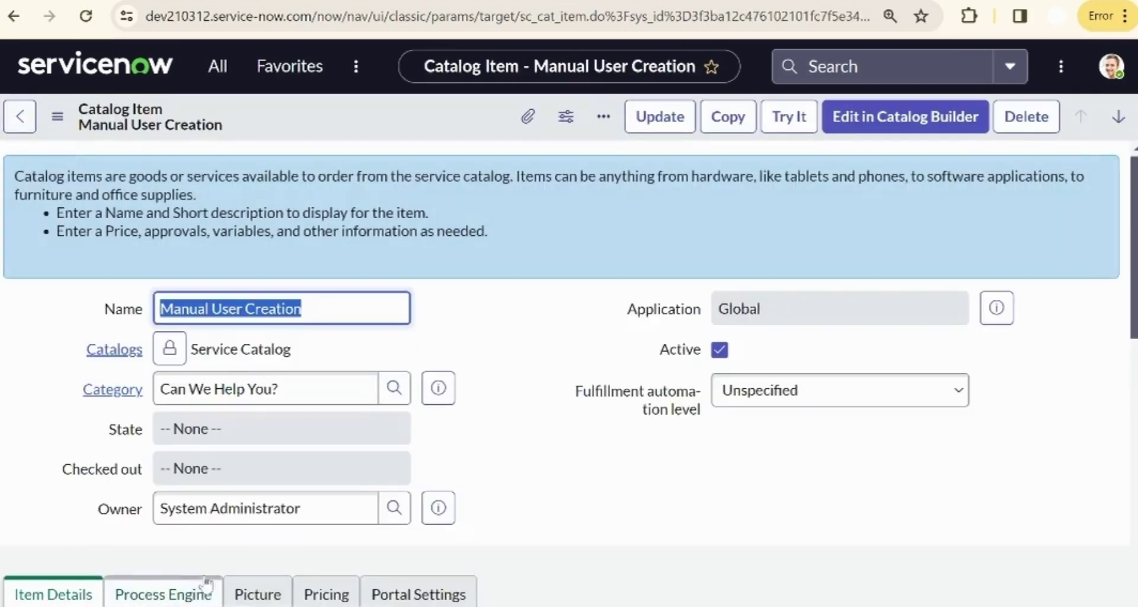
- Open Flow Designer by filtering the application navigator for 'flow design'
{"action": "key", "text": "alt+shift+p"}
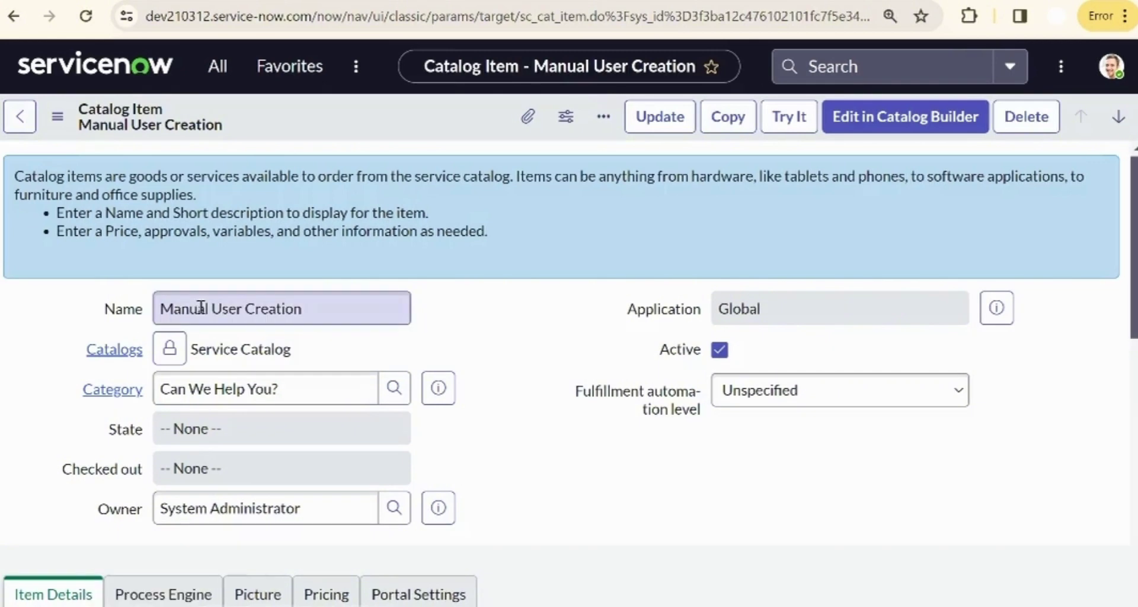
{"action": "left_click", "coordinate": [236, 68]}
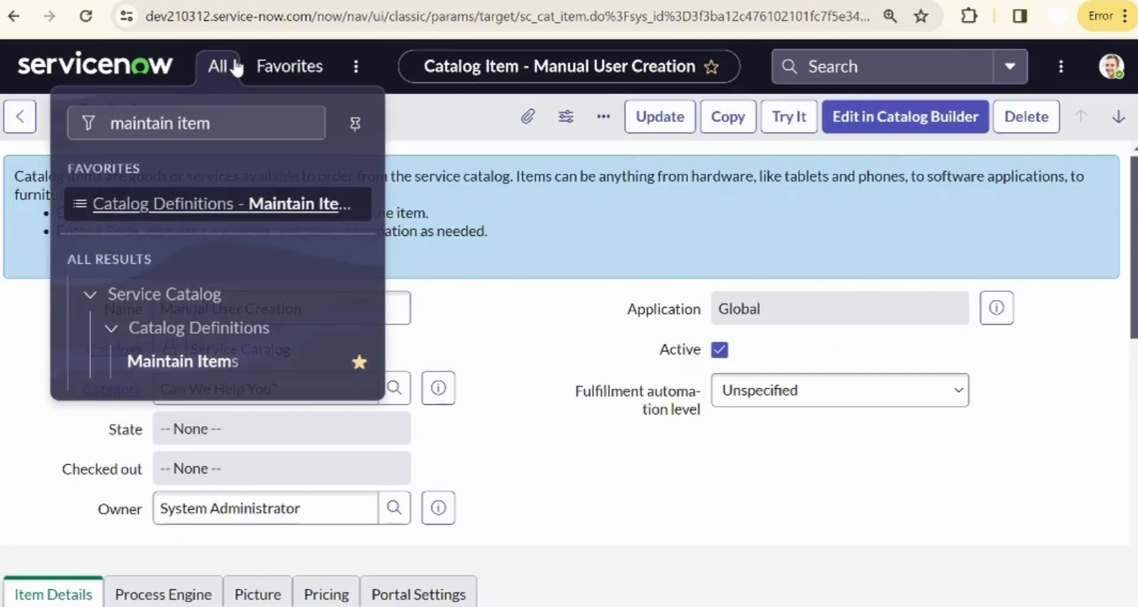
{"action": "double_click", "coordinate": [200, 126]}
{"action": "triple_click", "coordinate": [200, 125]}
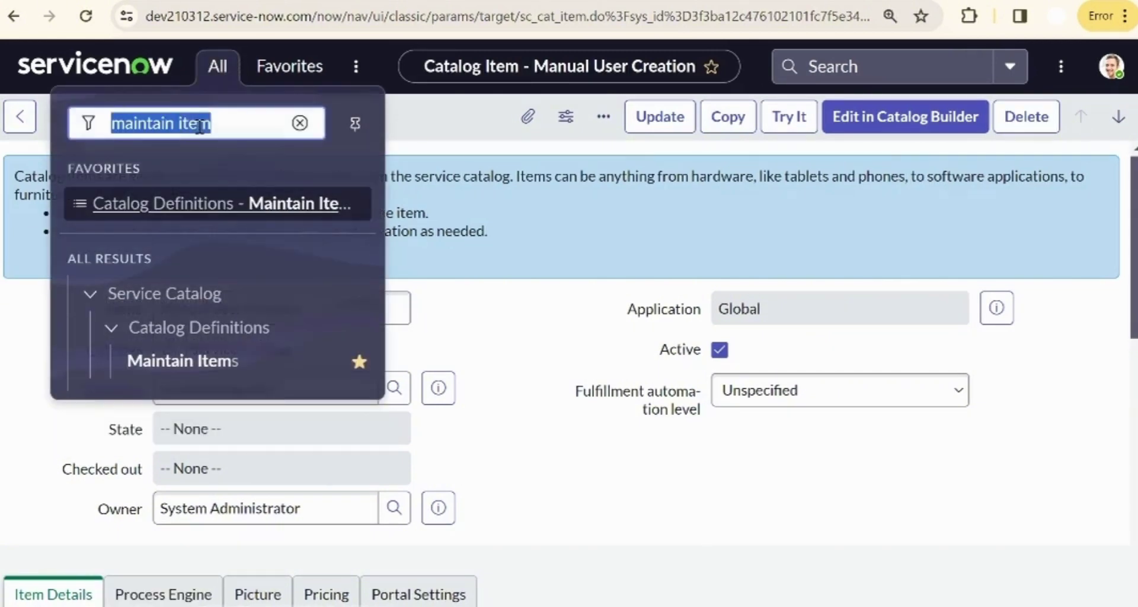
{"action": "type", "text": "flow de"}
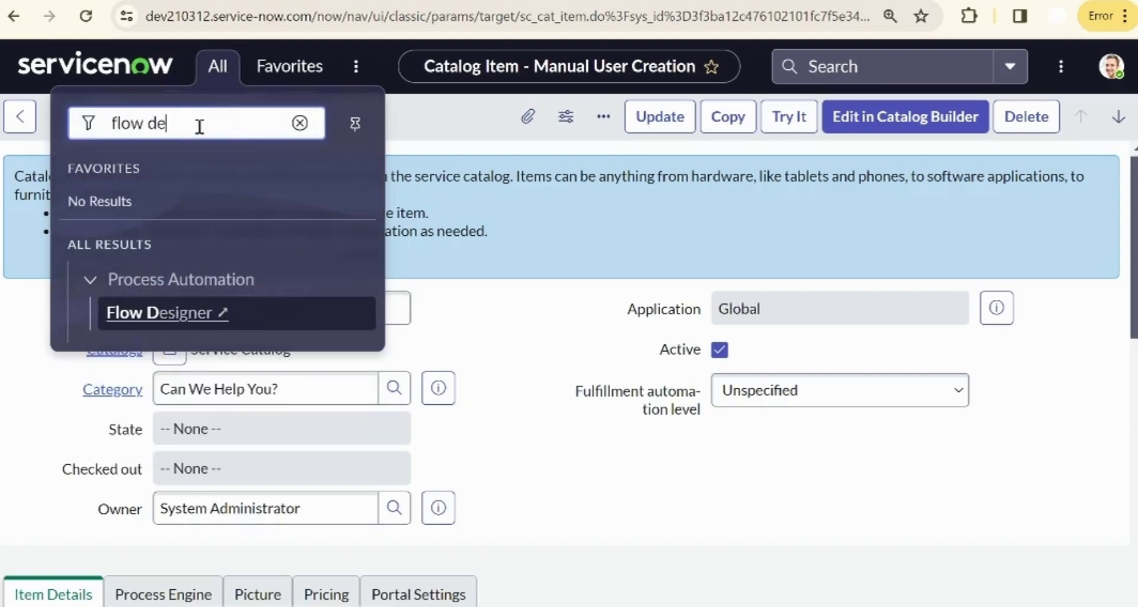
{"action": "type", "text": "sign"}
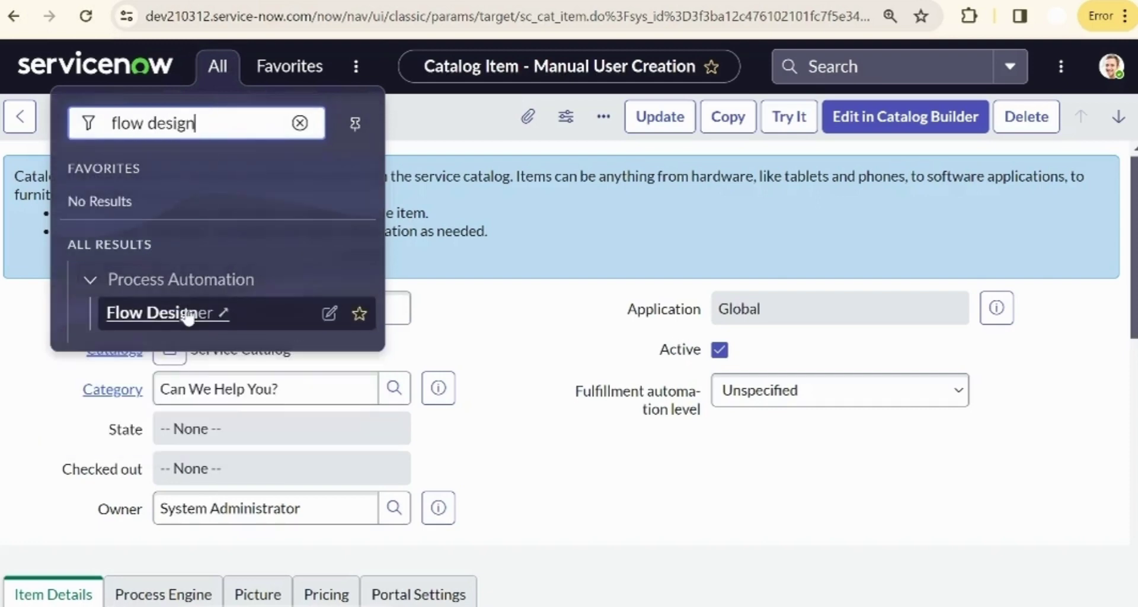
{"action": "left_click", "coordinate": [188, 315]}
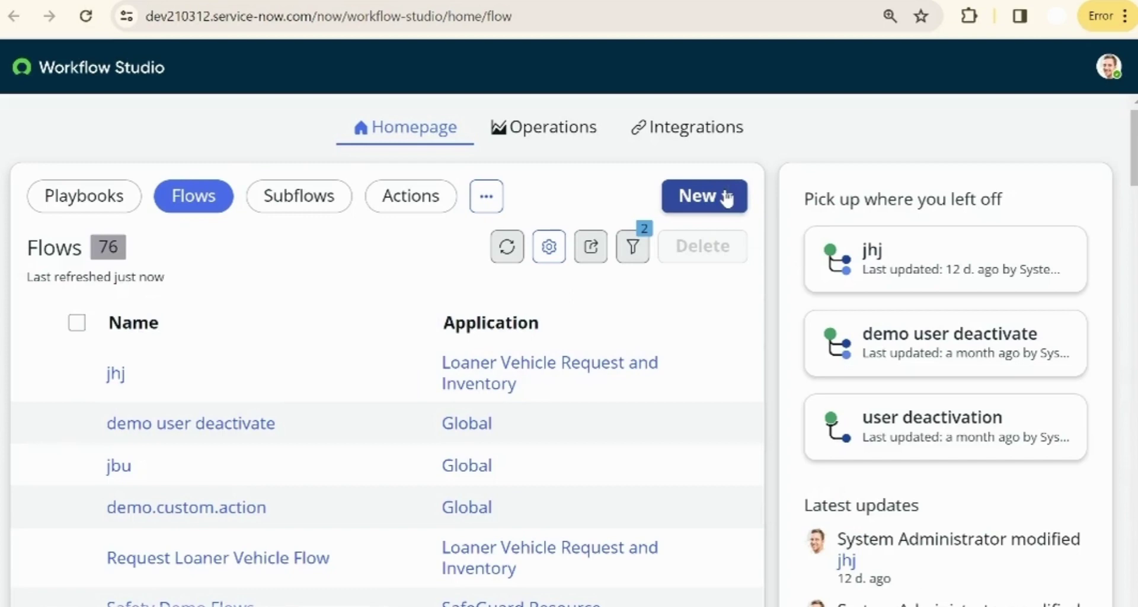
- Create a new flow named Manual User Creation FD and dismiss the welcome tour
{"action": "left_click", "coordinate": [724, 196]}
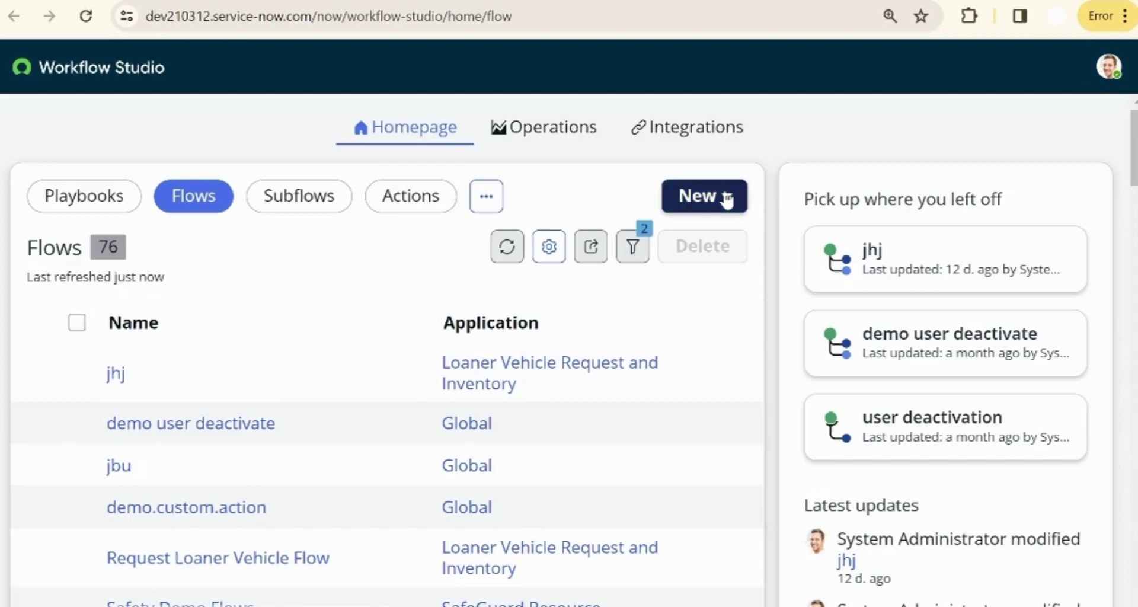
{"action": "left_click", "coordinate": [755, 267]}
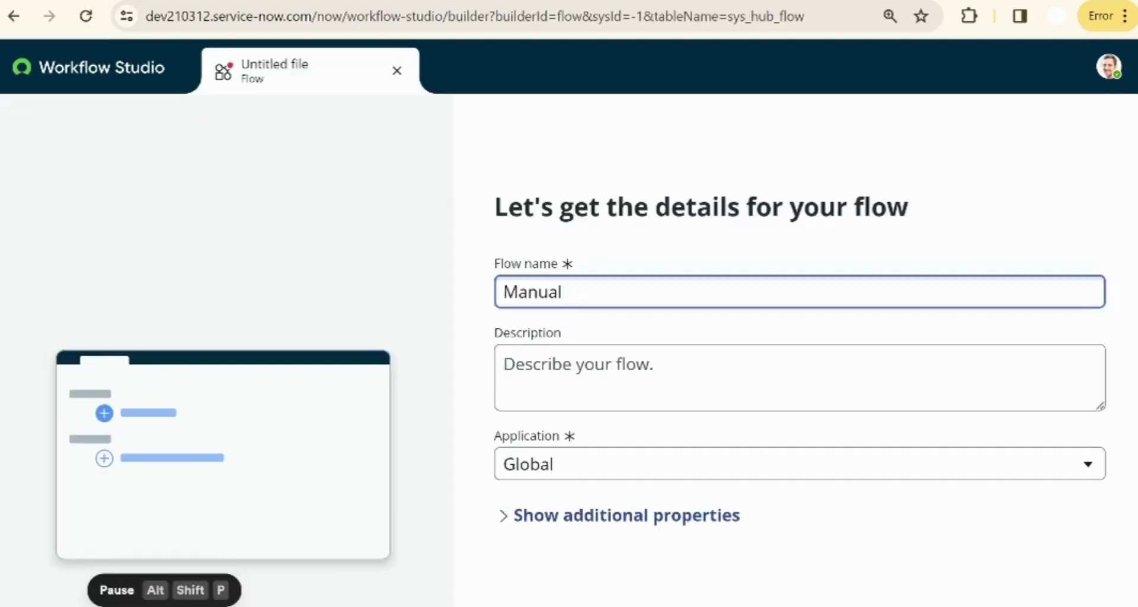
{"action": "key", "text": "alt+shift+p"}
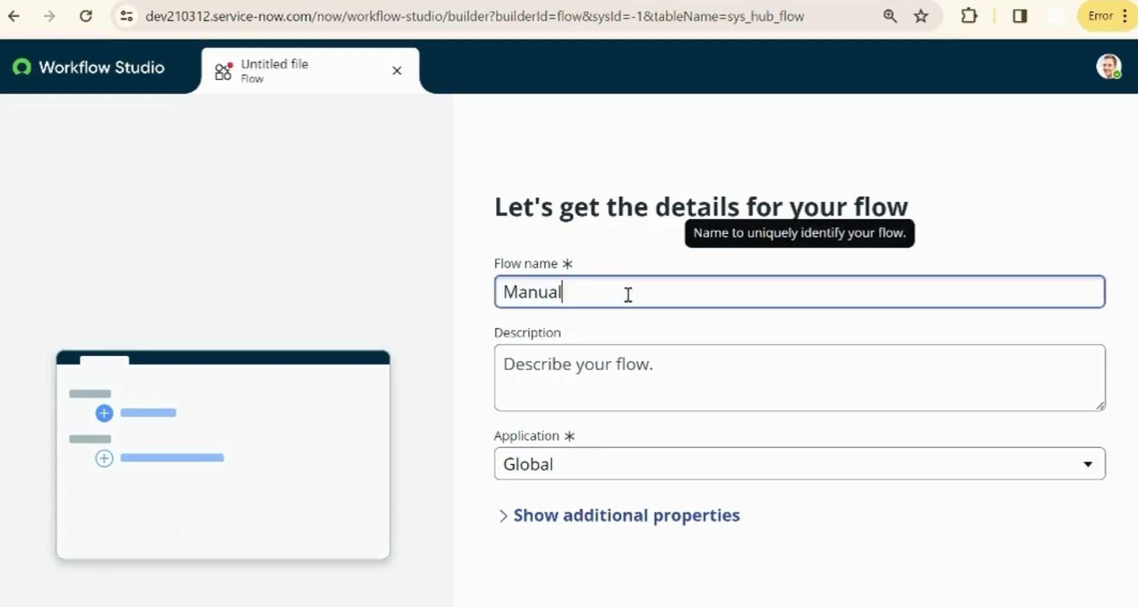
{"action": "type", "text": "User Creation FD"}
{"action": "key", "text": "Return"}
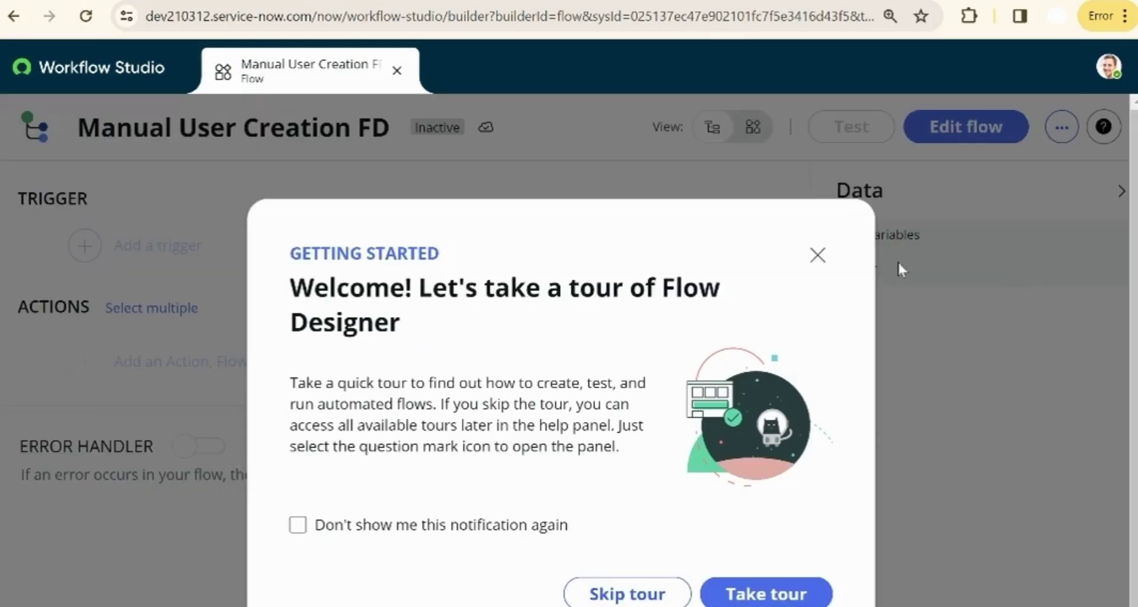
{"action": "left_click", "coordinate": [818, 255]}
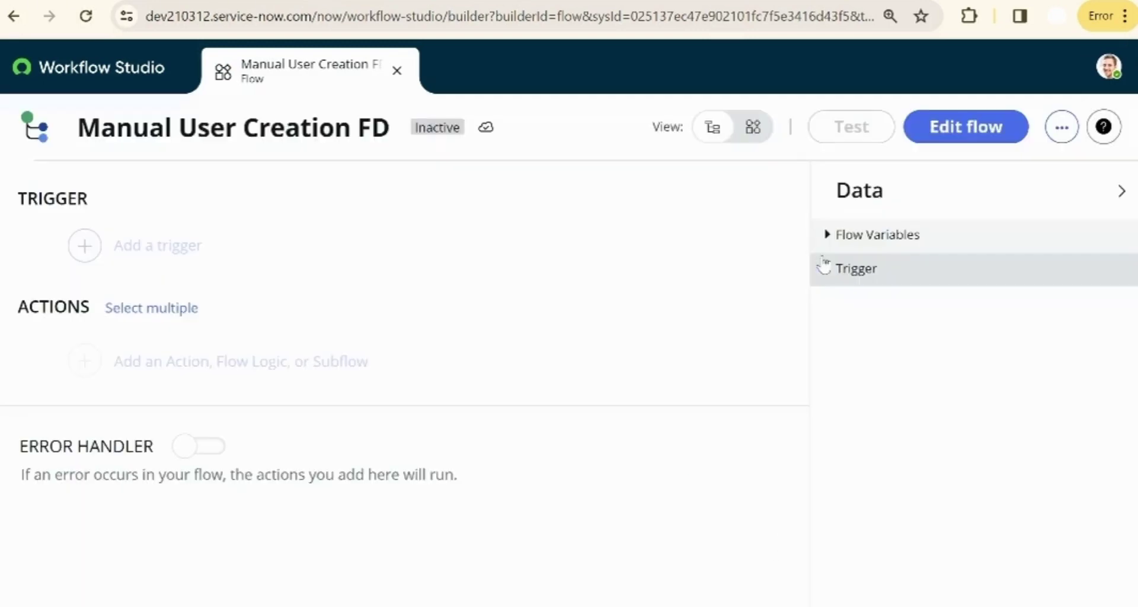
- Give the flow a Service Catalog trigger
{"action": "left_click", "coordinate": [971, 128]}
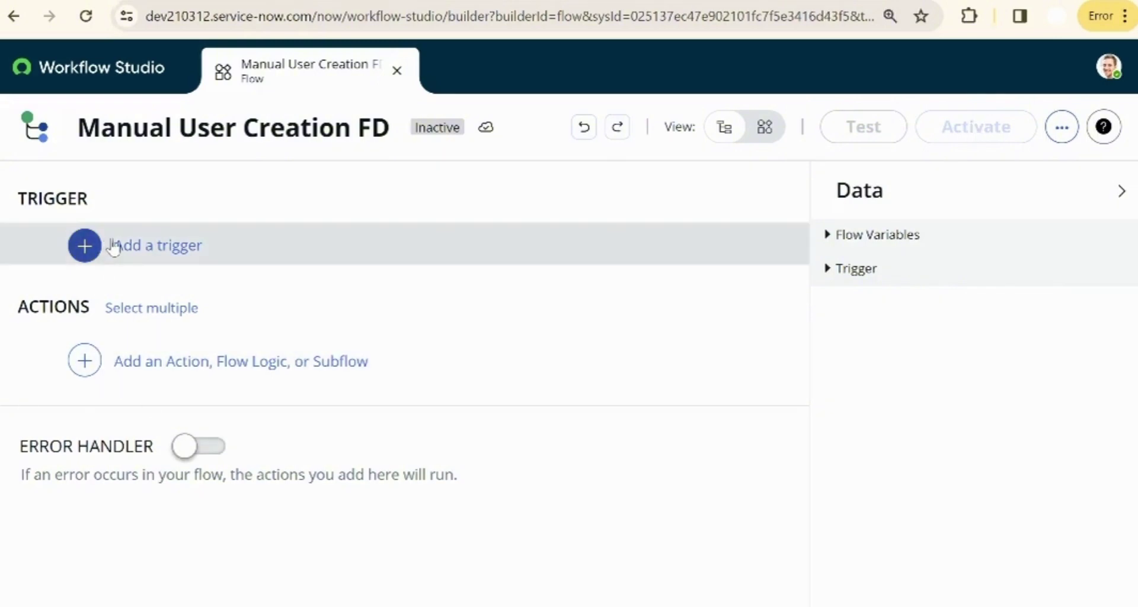
{"action": "left_click", "coordinate": [87, 246]}
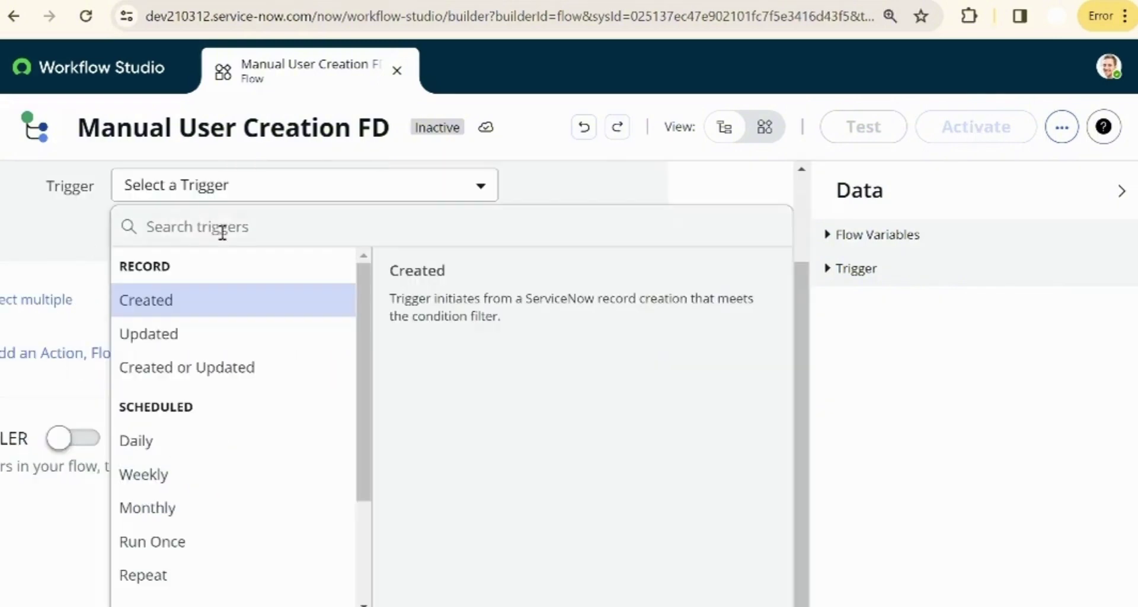
{"action": "type", "text": "ser"}
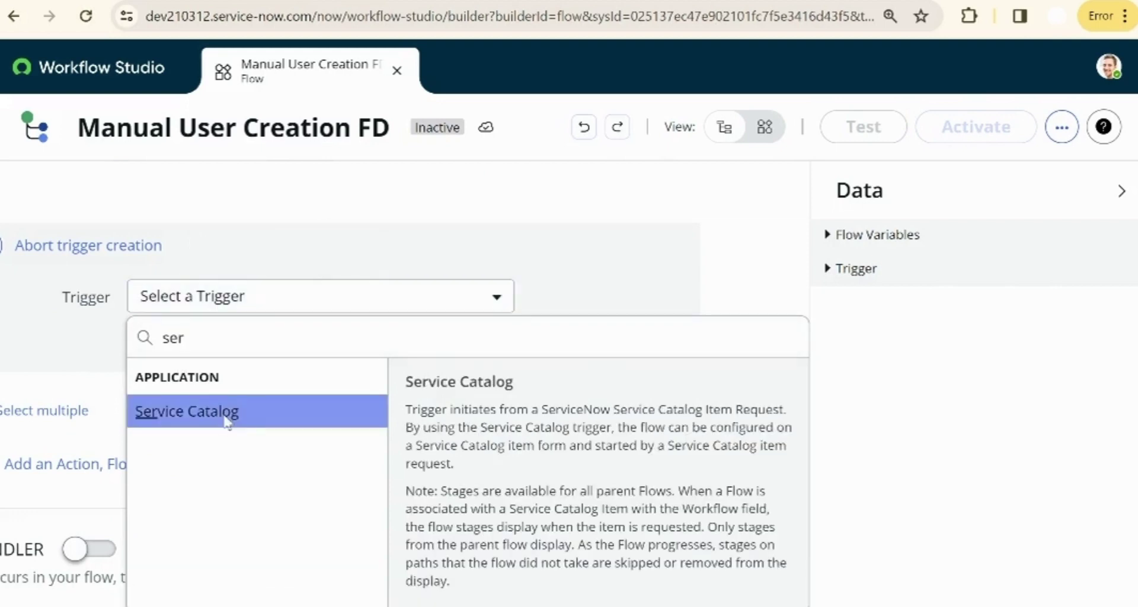
{"action": "left_click", "coordinate": [226, 415]}
{"action": "left_click", "coordinate": [711, 403]}
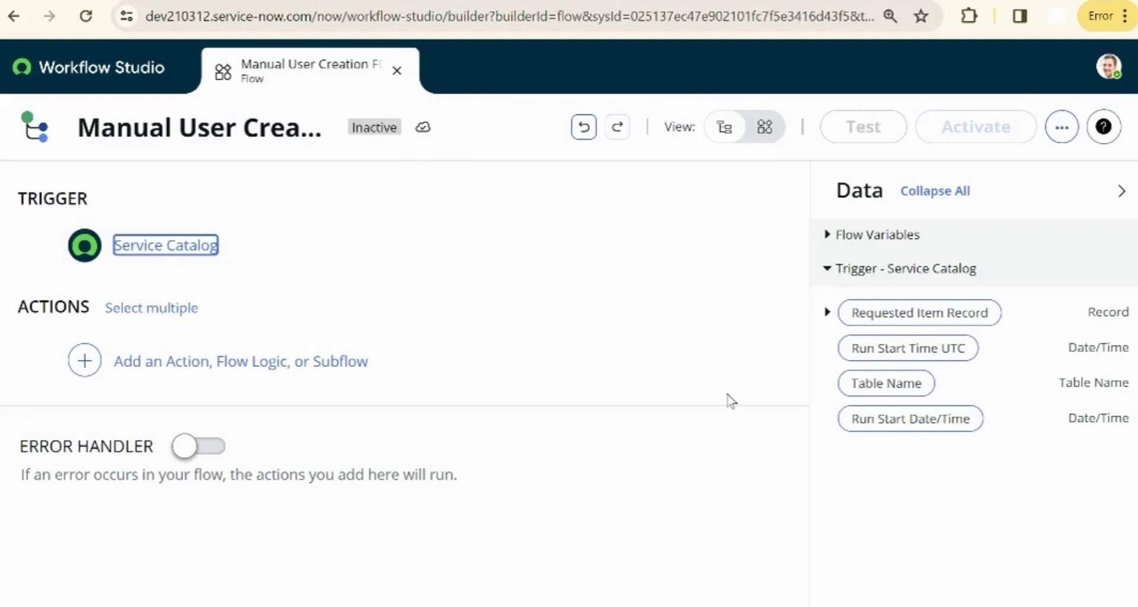
- Add a Get Catalog Variables action with Requested Item Record as the Submitted Request
{"action": "left_click", "coordinate": [86, 361]}
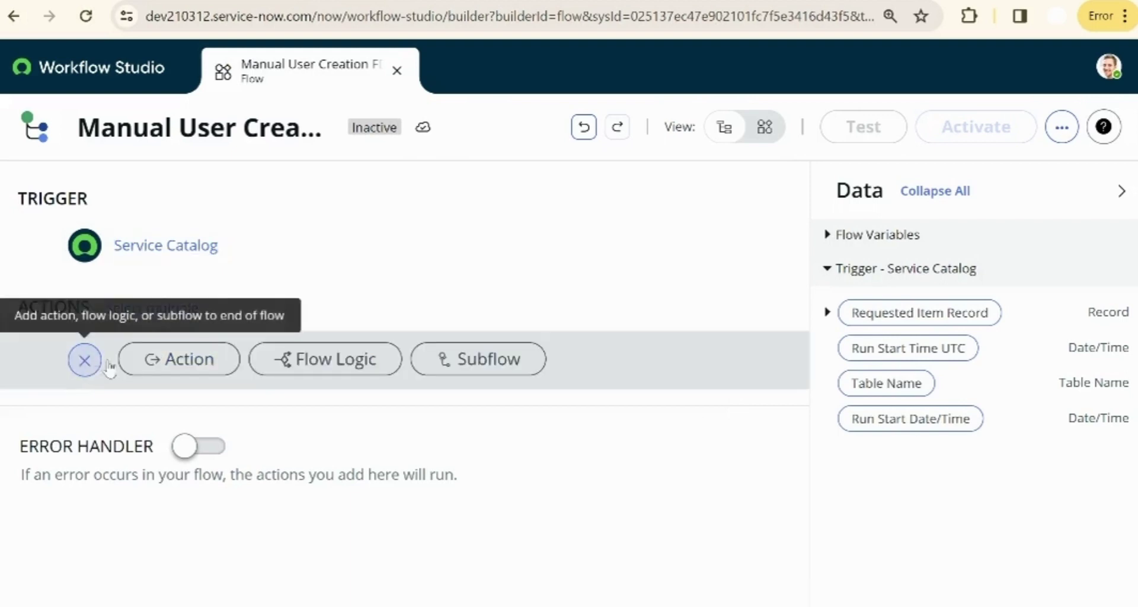
{"action": "left_click", "coordinate": [172, 362]}
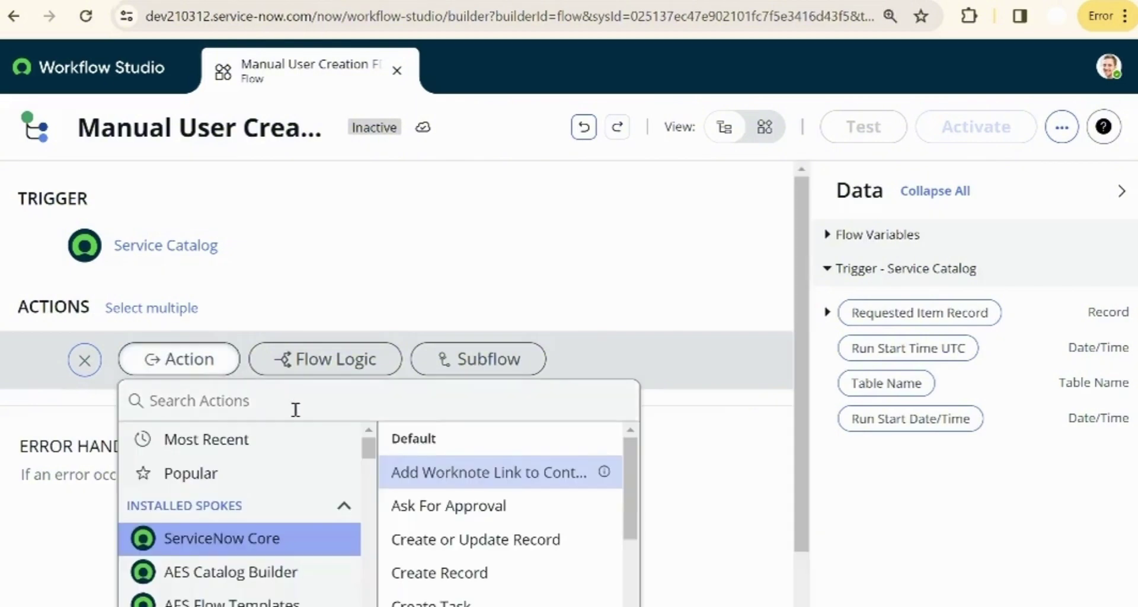
{"action": "left_click", "coordinate": [349, 396]}
{"action": "type", "text": "get cat"}
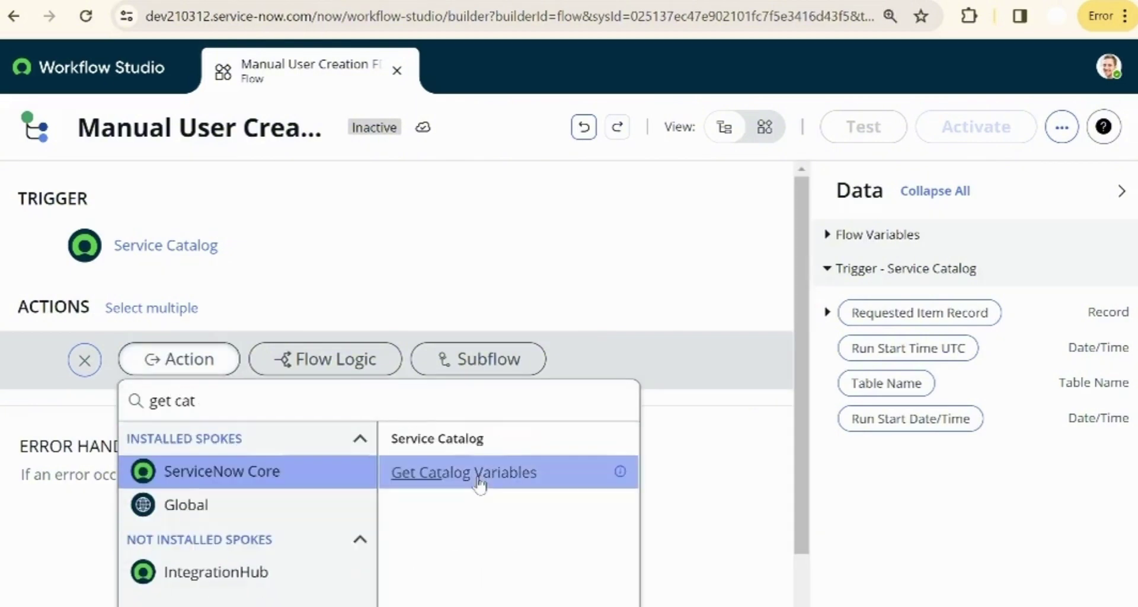
{"action": "left_click", "coordinate": [478, 472]}
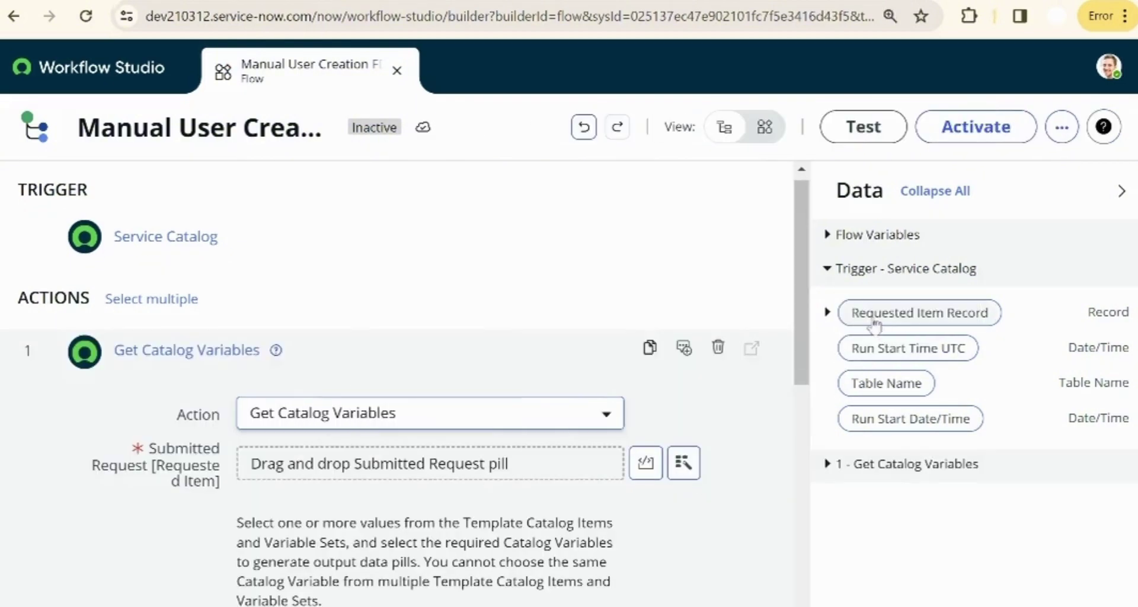
{"action": "left_click_drag", "start_coordinate": [868, 314], "coordinate": [474, 465]}
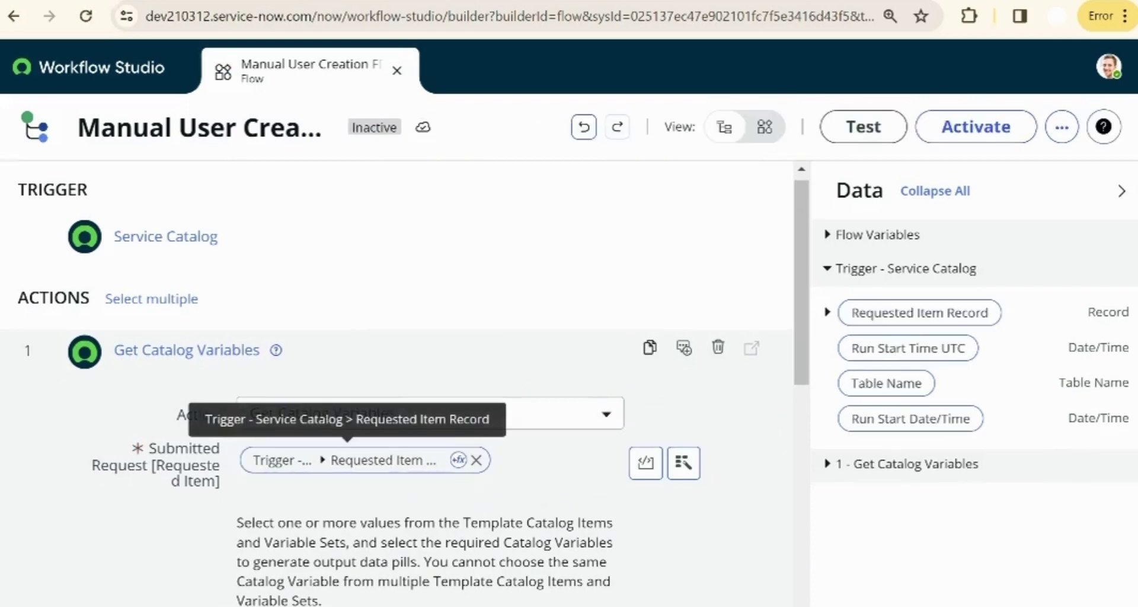
- Use Manual User Creation as the template and select user_id, first_name, last_name, email, company_name
{"action": "scroll", "coordinate": [402, 471], "scroll_direction": "down", "scroll_amount": 4}
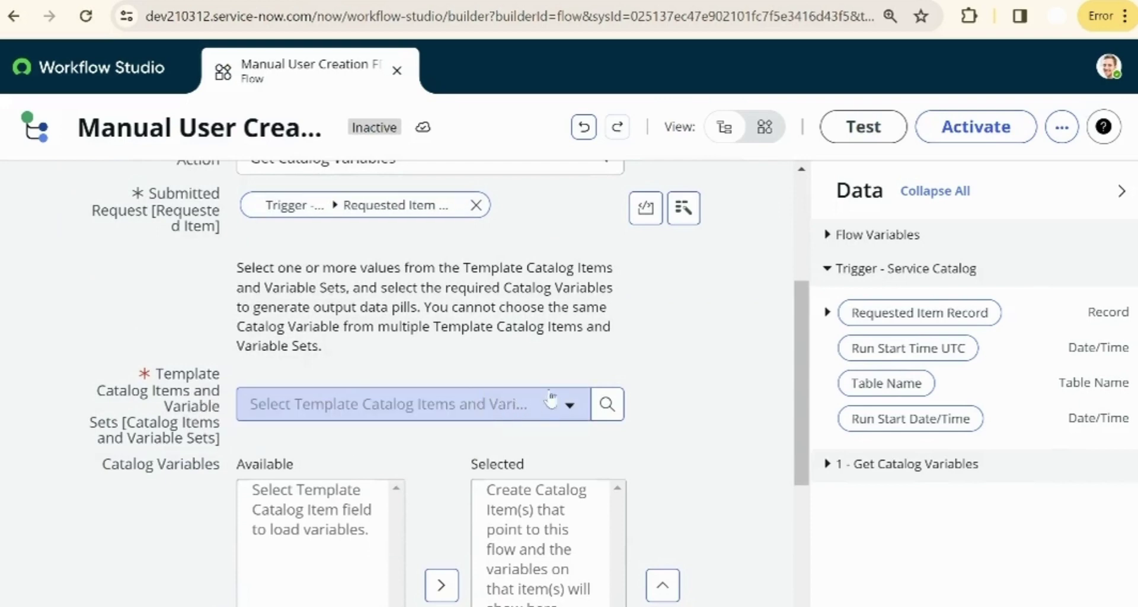
{"action": "left_click", "coordinate": [563, 404]}
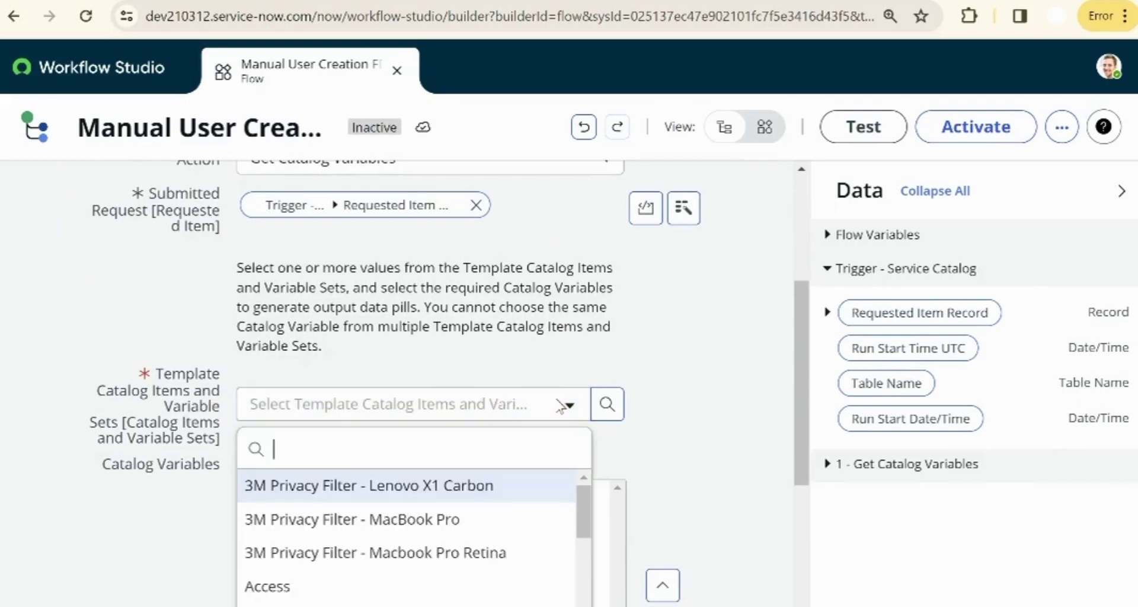
{"action": "type", "text": "m"}
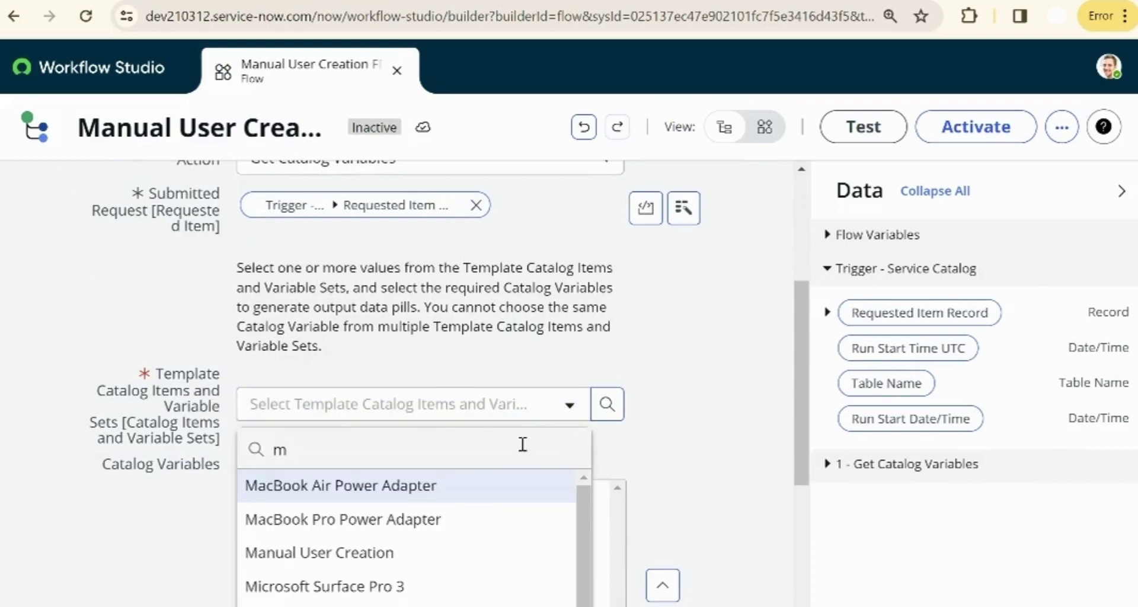
{"action": "type", "text": "an"}
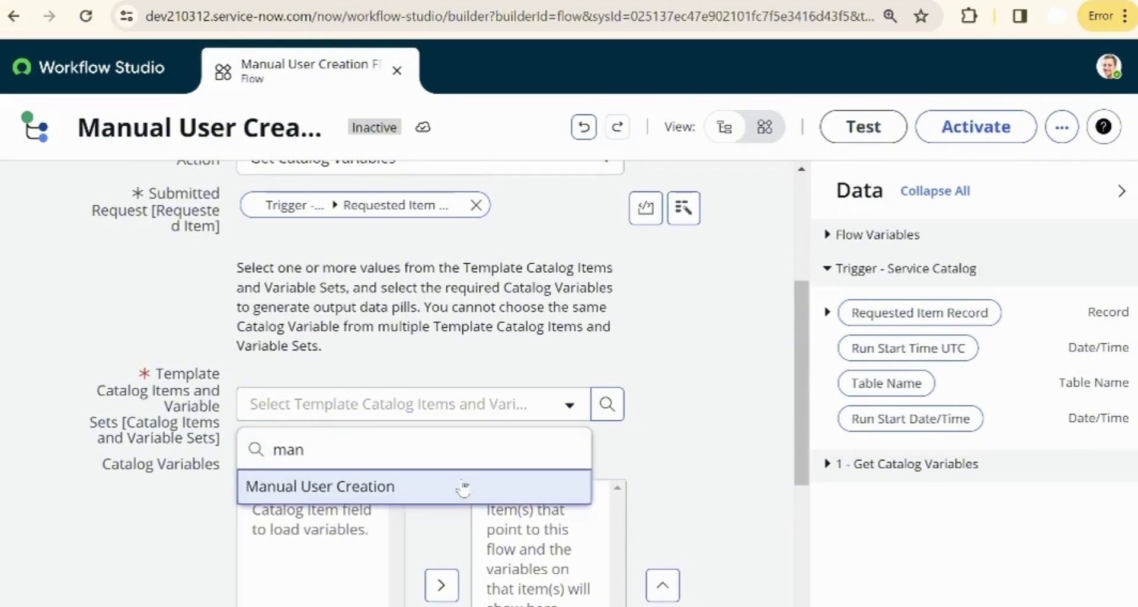
{"action": "left_click", "coordinate": [464, 487]}
{"action": "scroll", "coordinate": [439, 485], "scroll_direction": "down", "scroll_amount": 2}
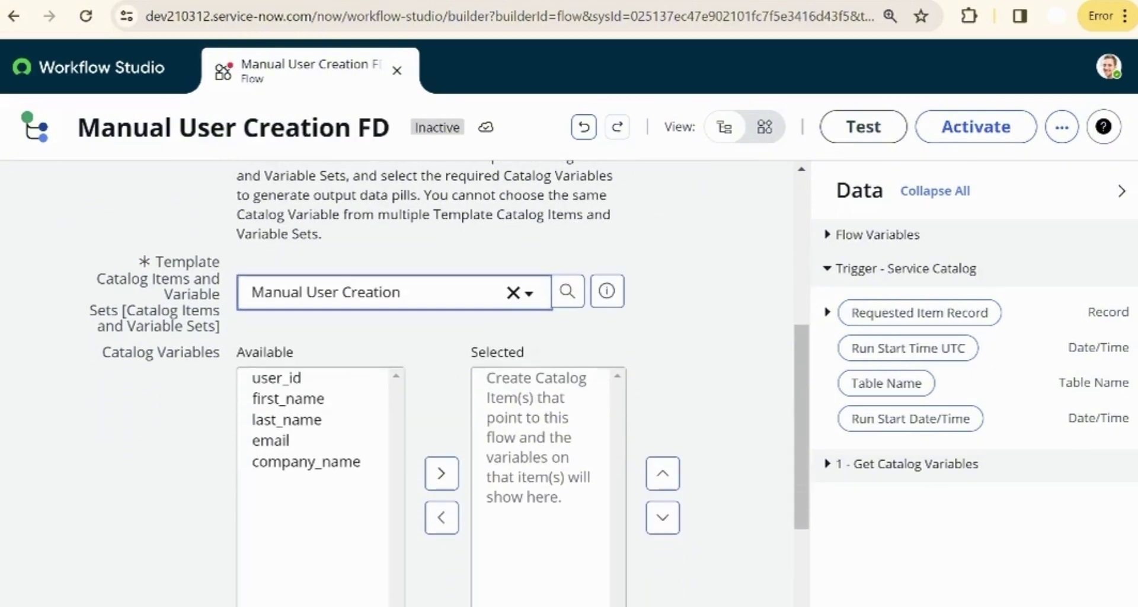
{"action": "double_click", "coordinate": [291, 380]}
{"action": "left_click_drag", "start_coordinate": [291, 380], "coordinate": [298, 454]}
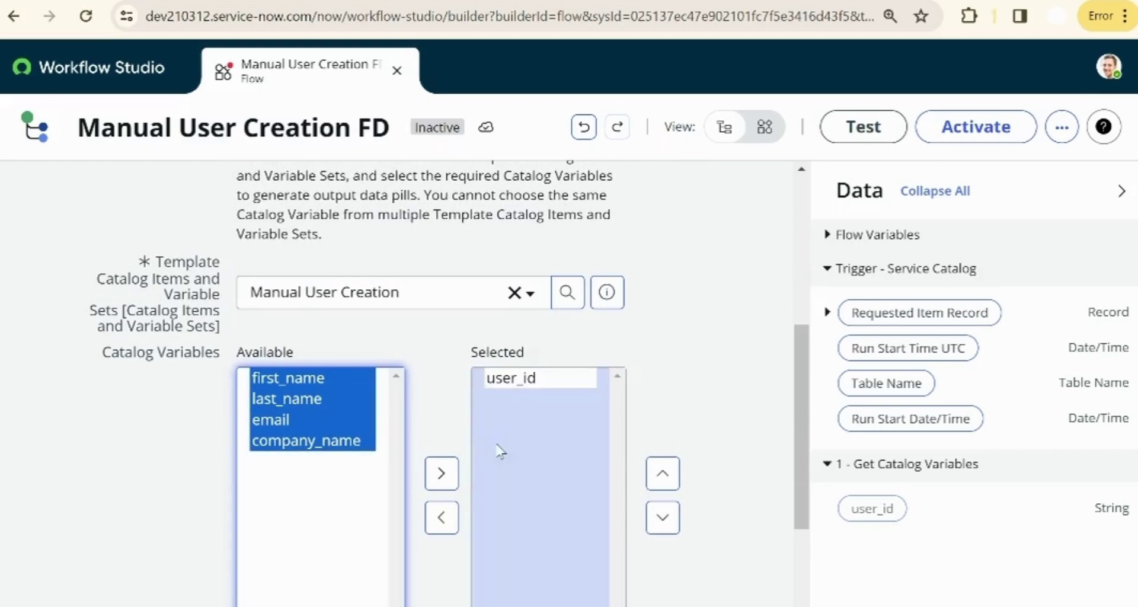
{"action": "left_click", "coordinate": [442, 474]}
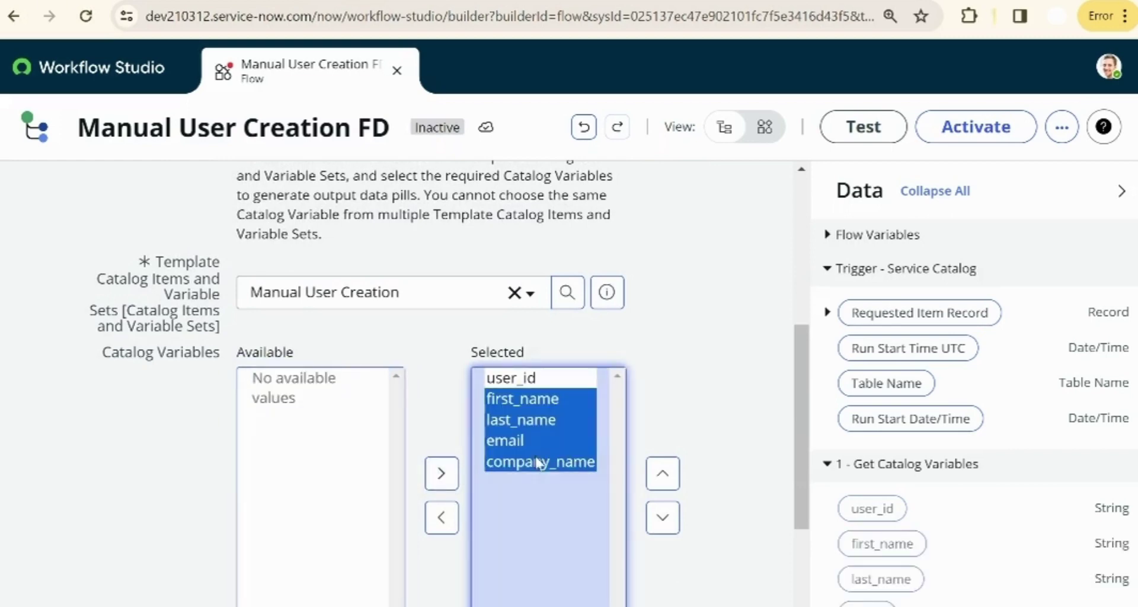
{"action": "left_click", "coordinate": [699, 546]}
{"action": "scroll", "coordinate": [698, 545], "scroll_direction": "down", "scroll_amount": 3}
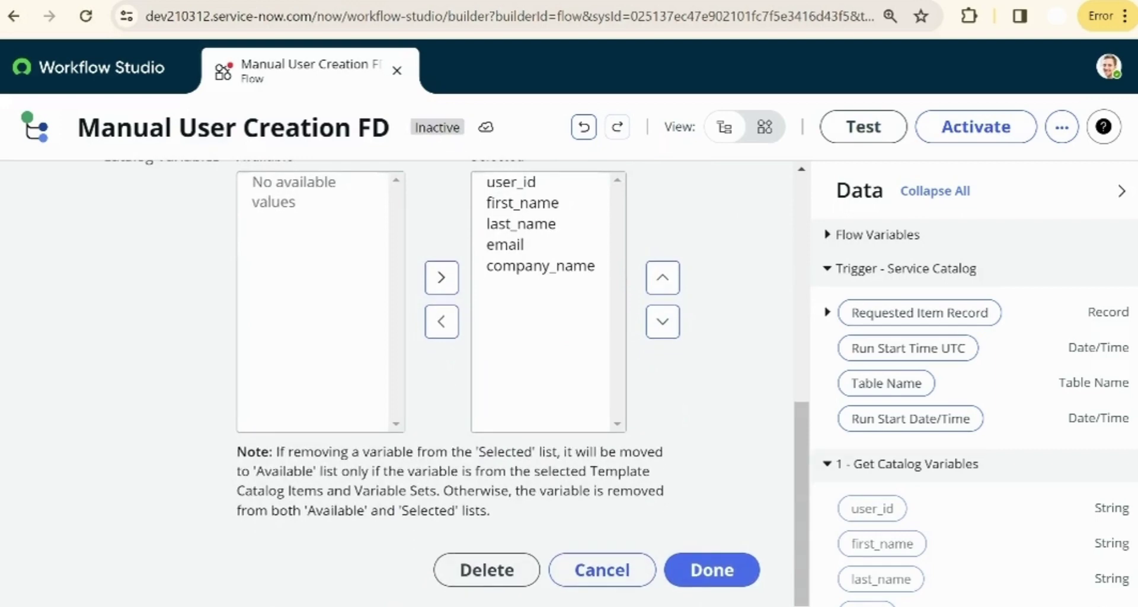
{"action": "left_click", "coordinate": [712, 580]}
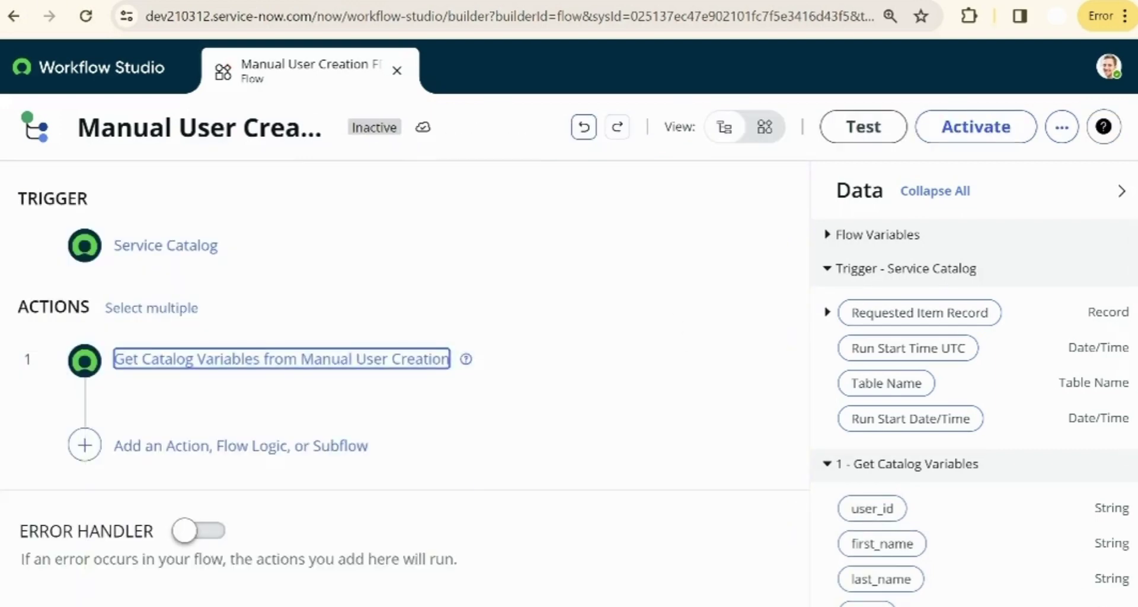
- Add a Create Record action as step 2 on the User [sys_user] table
{"action": "left_click", "coordinate": [166, 606]}
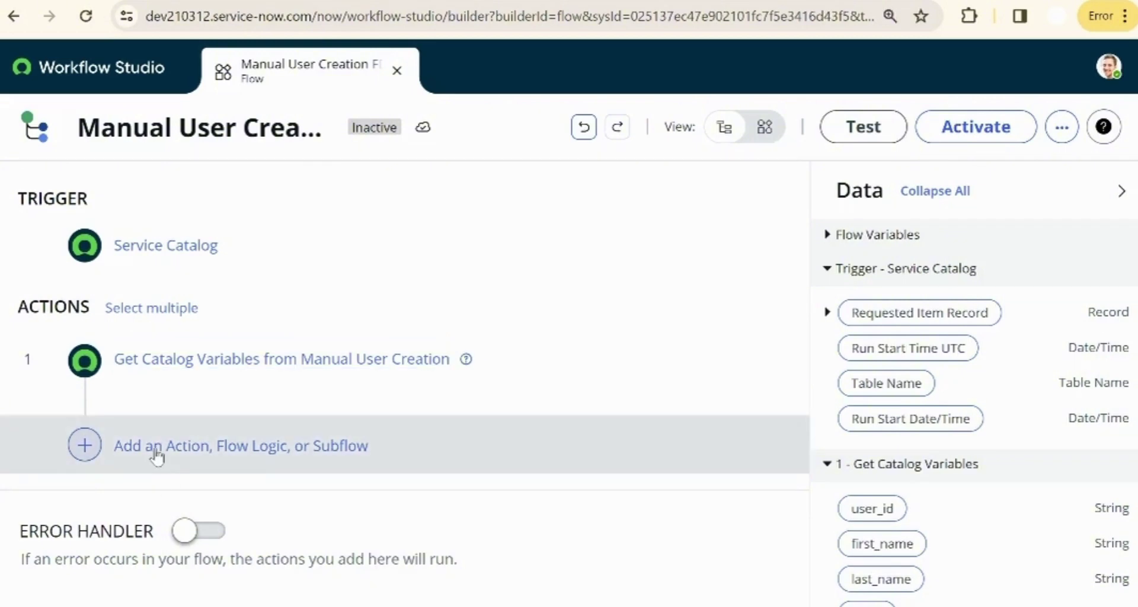
{"action": "left_click", "coordinate": [84, 446]}
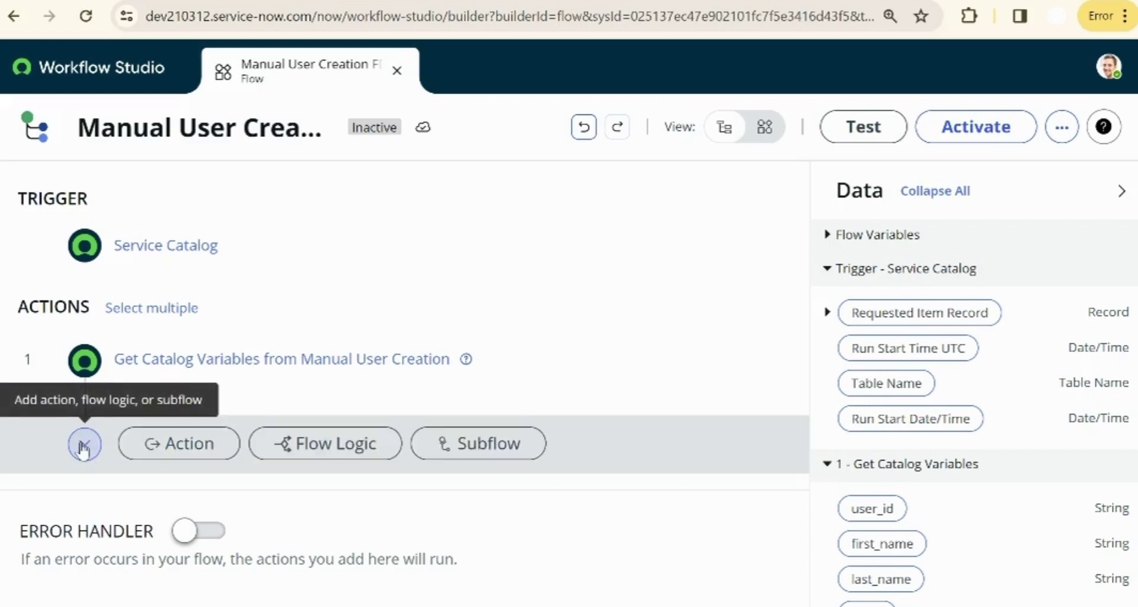
{"action": "left_click", "coordinate": [156, 452]}
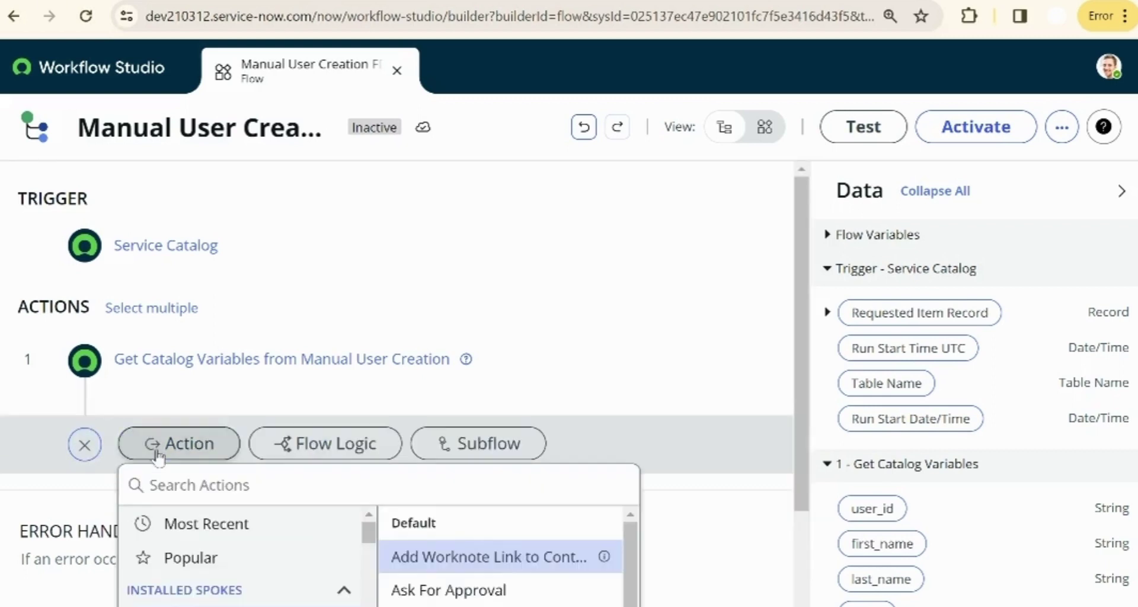
{"action": "left_click", "coordinate": [436, 483]}
{"action": "type", "text": "creat"}
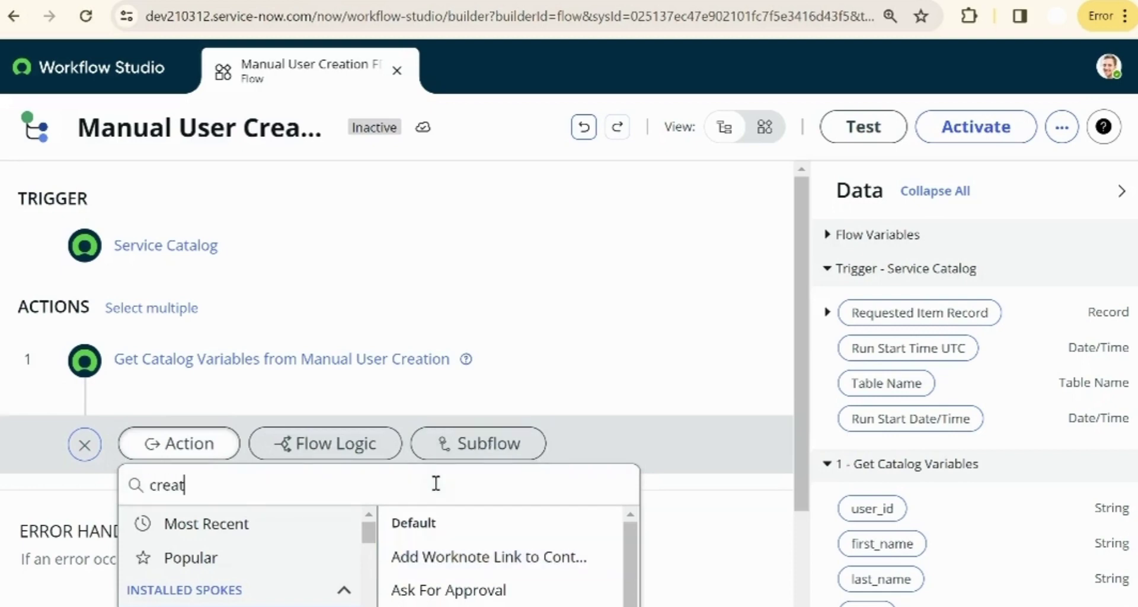
{"action": "type", "text": "e re"}
{"action": "left_click", "coordinate": [427, 246]}
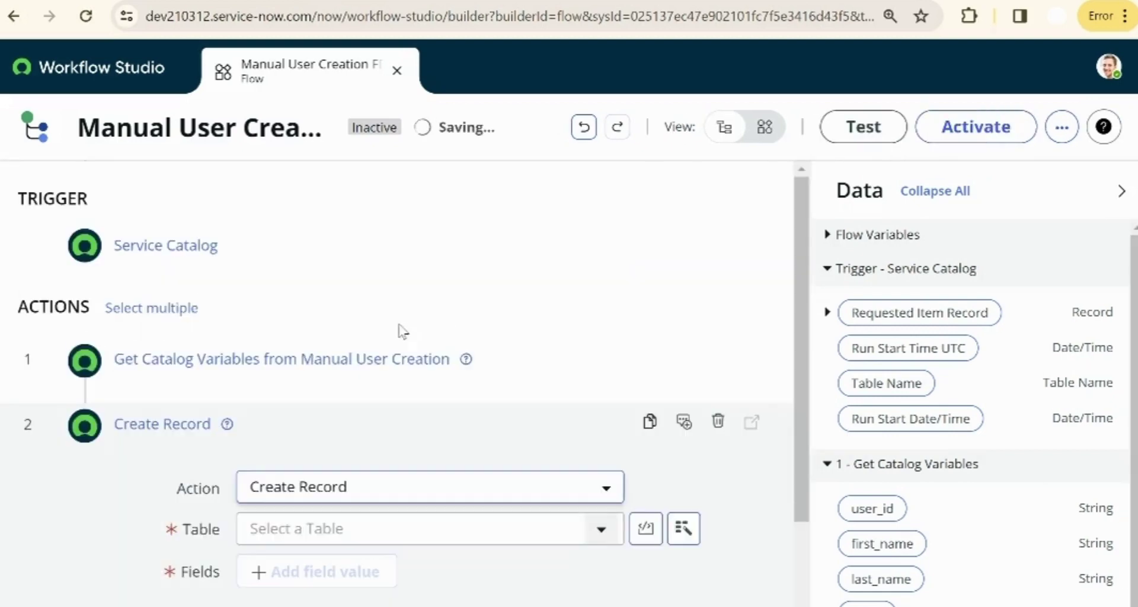
{"action": "left_click", "coordinate": [587, 435]}
{"action": "type", "text": "sys_user"}
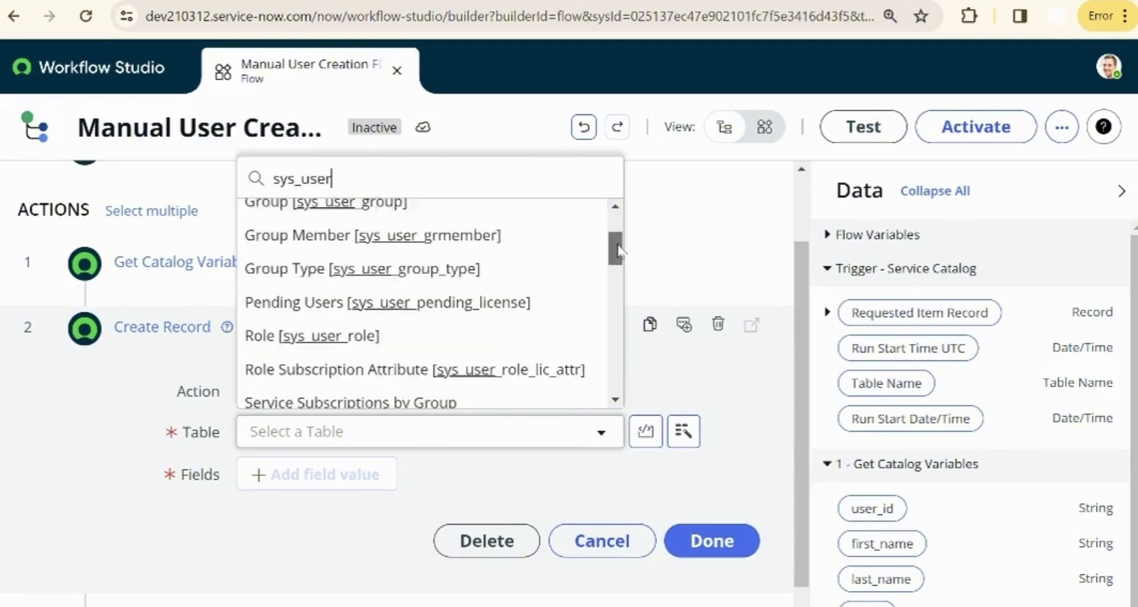
{"action": "scroll", "coordinate": [437, 366], "scroll_direction": "down", "scroll_amount": 3}
{"action": "left_click", "coordinate": [437, 366]}
- Map user_id into the User ID field and first_name into First name
{"action": "scroll", "coordinate": [249, 420], "scroll_direction": "down", "scroll_amount": 1}
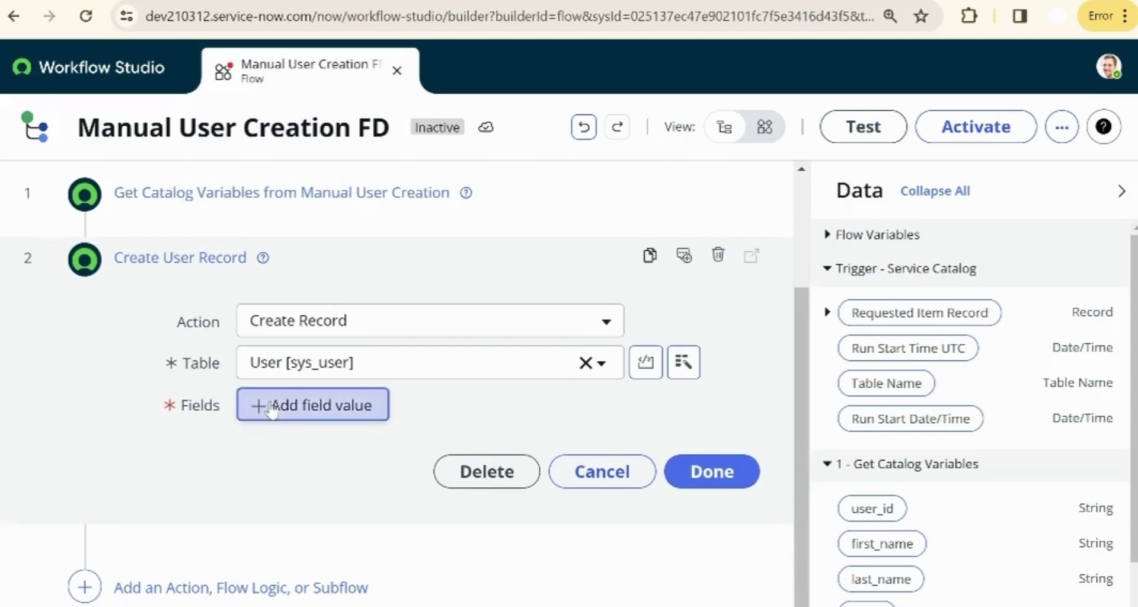
{"action": "left_click", "coordinate": [271, 408]}
{"action": "left_click", "coordinate": [329, 409]}
{"action": "type", "text": "user"}
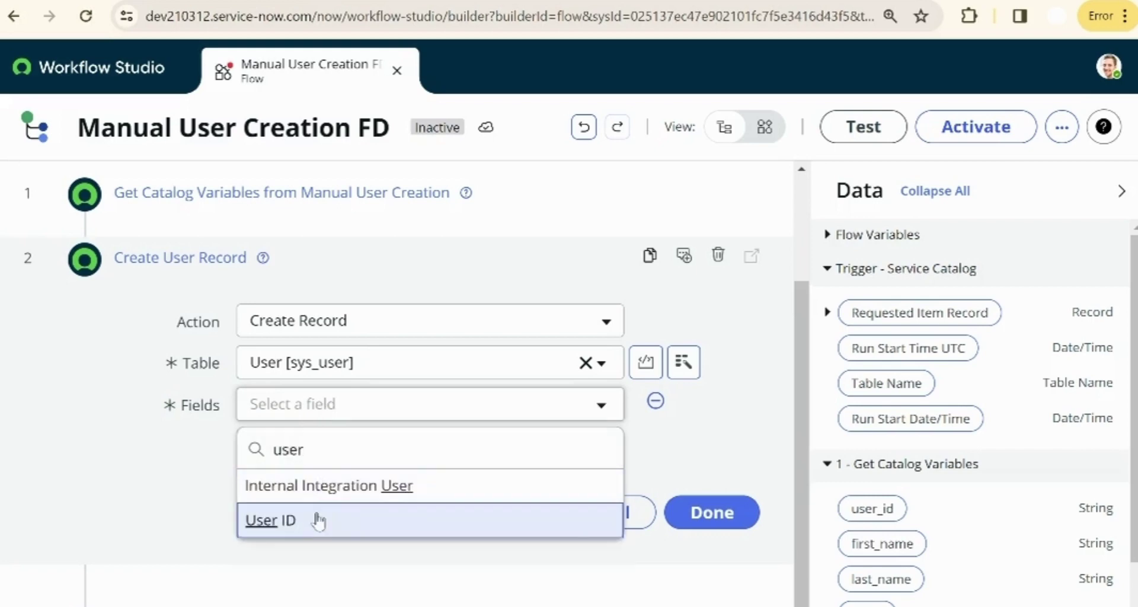
{"action": "left_click", "coordinate": [318, 519]}
{"action": "scroll", "coordinate": [972, 415], "scroll_direction": "down", "scroll_amount": 3}
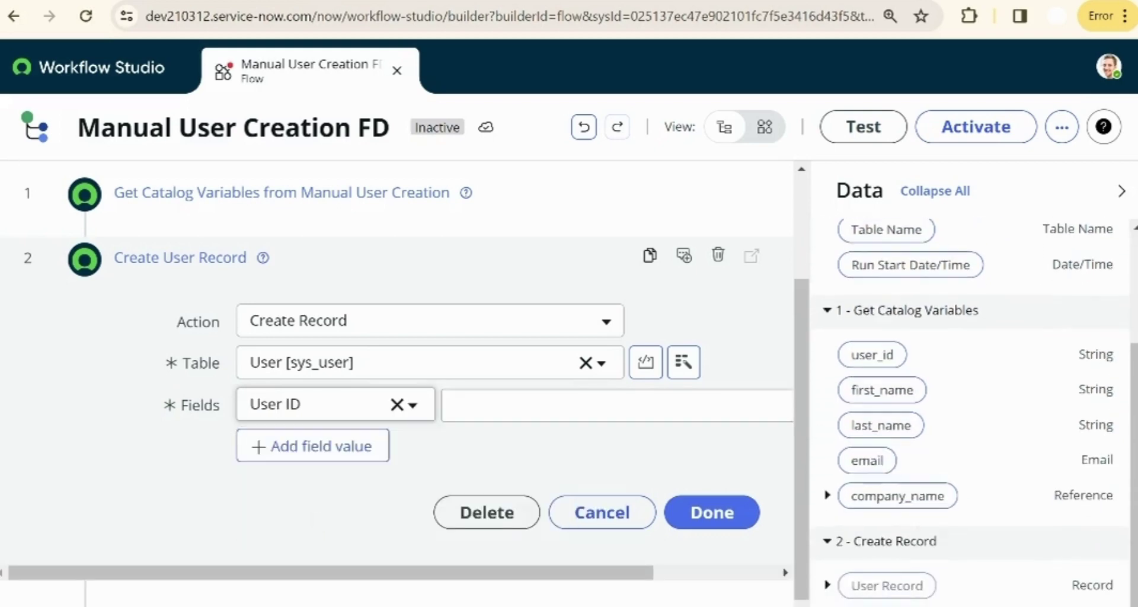
{"action": "left_click_drag", "start_coordinate": [872, 356], "coordinate": [569, 410]}
{"action": "left_click", "coordinate": [330, 447]}
{"action": "left_click", "coordinate": [330, 449]}
{"action": "type", "text": "fi"}
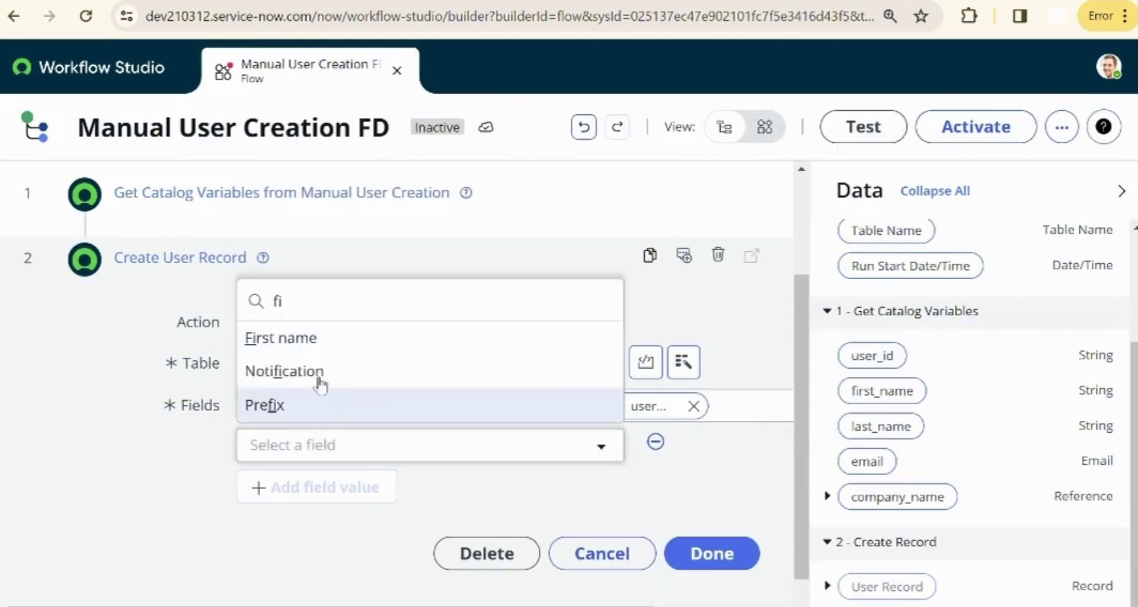
{"action": "left_click", "coordinate": [300, 336]}
{"action": "left_click_drag", "start_coordinate": [886, 397], "coordinate": [630, 452]}
- Map last_name into Last name and email into Email, then finish the step
{"action": "left_click", "coordinate": [313, 487]}
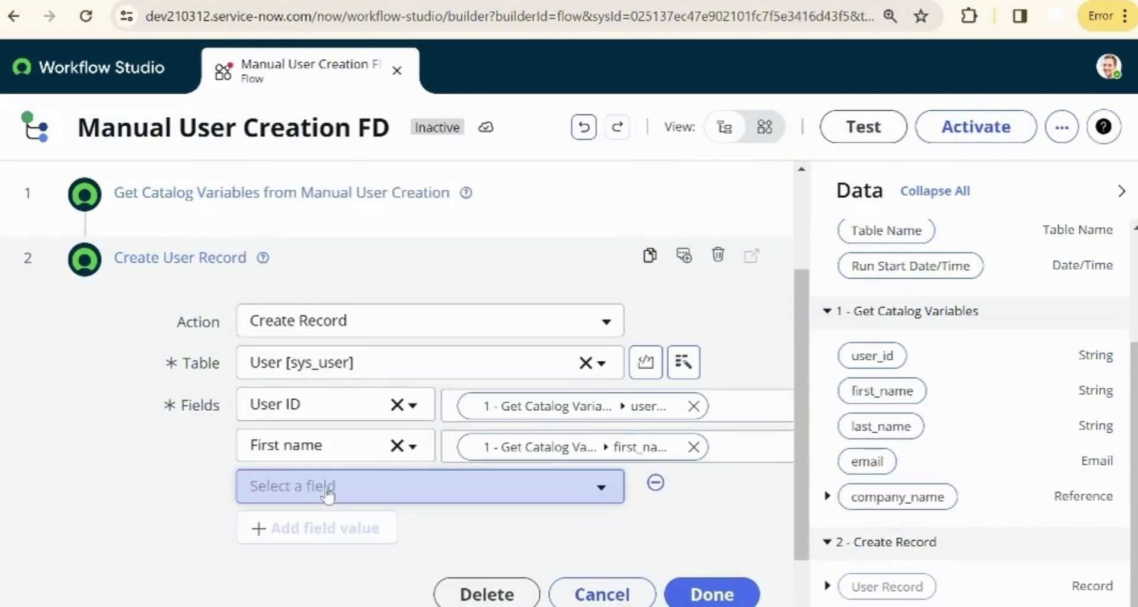
{"action": "left_click", "coordinate": [332, 484]}
{"action": "type", "text": "las"}
{"action": "left_click", "coordinate": [266, 444]}
{"action": "left_click_drag", "start_coordinate": [881, 427], "coordinate": [714, 492]}
{"action": "left_click", "coordinate": [313, 528]}
{"action": "left_click", "coordinate": [316, 533]}
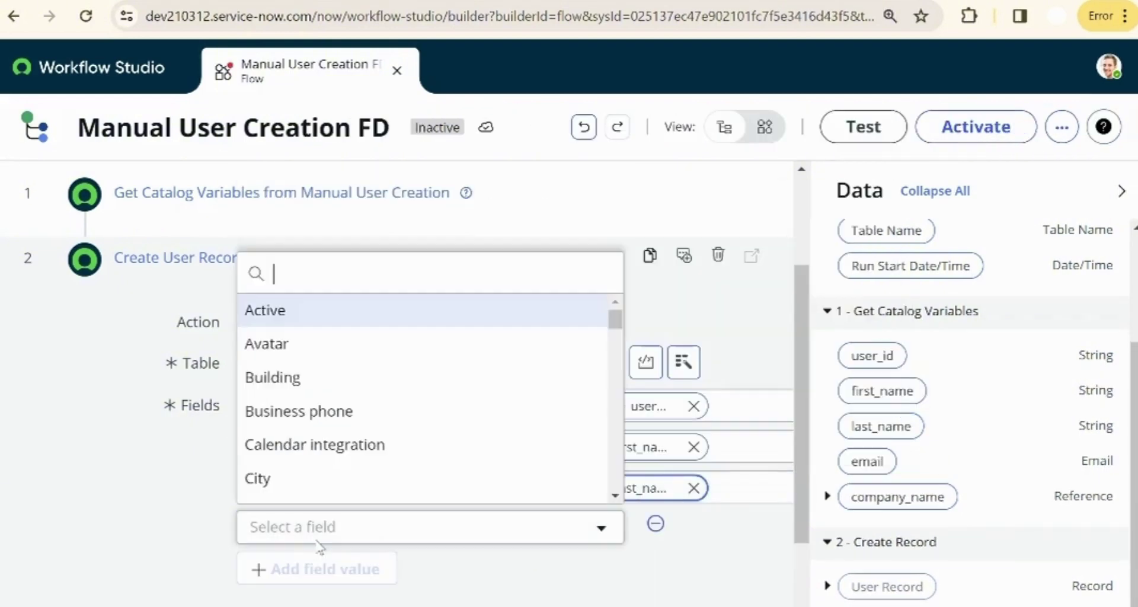
{"action": "type", "text": "ema"}
{"action": "left_click", "coordinate": [284, 489]}
{"action": "left_click_drag", "start_coordinate": [871, 465], "coordinate": [603, 536]}
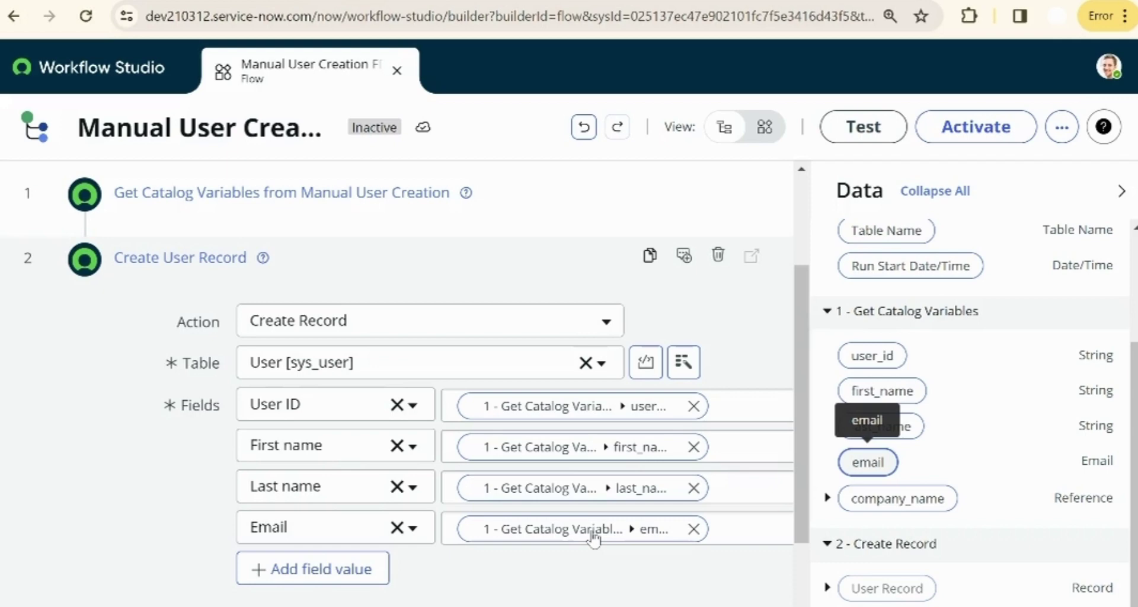
{"action": "left_click", "coordinate": [177, 257]}
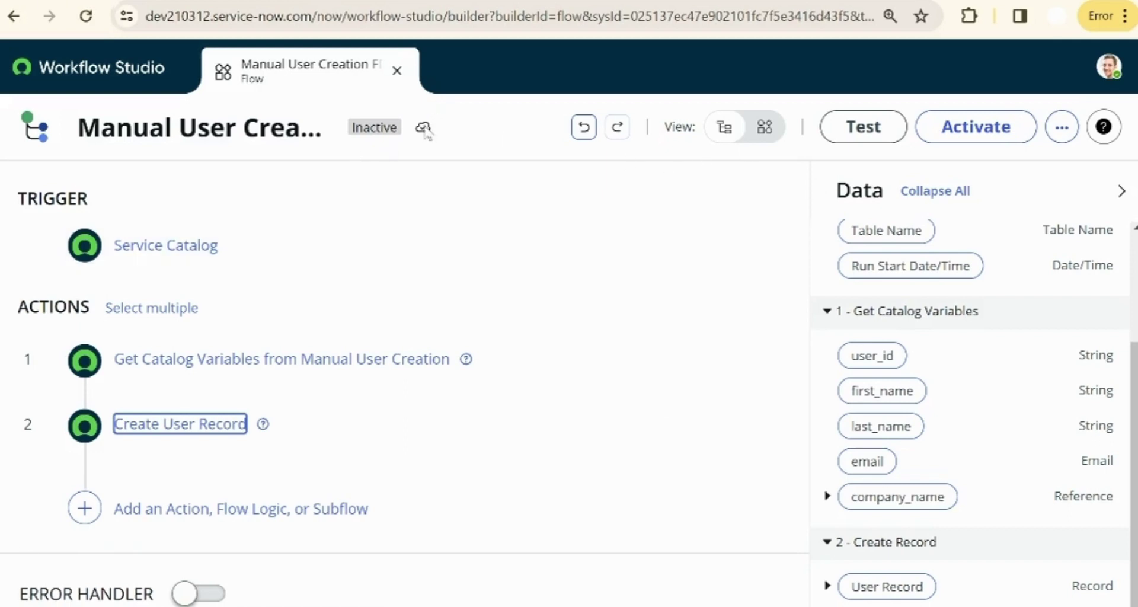
- Save the Manual User Creation FD flow and return to the Workflow Studio home
{"action": "left_click", "coordinate": [1059, 128]}
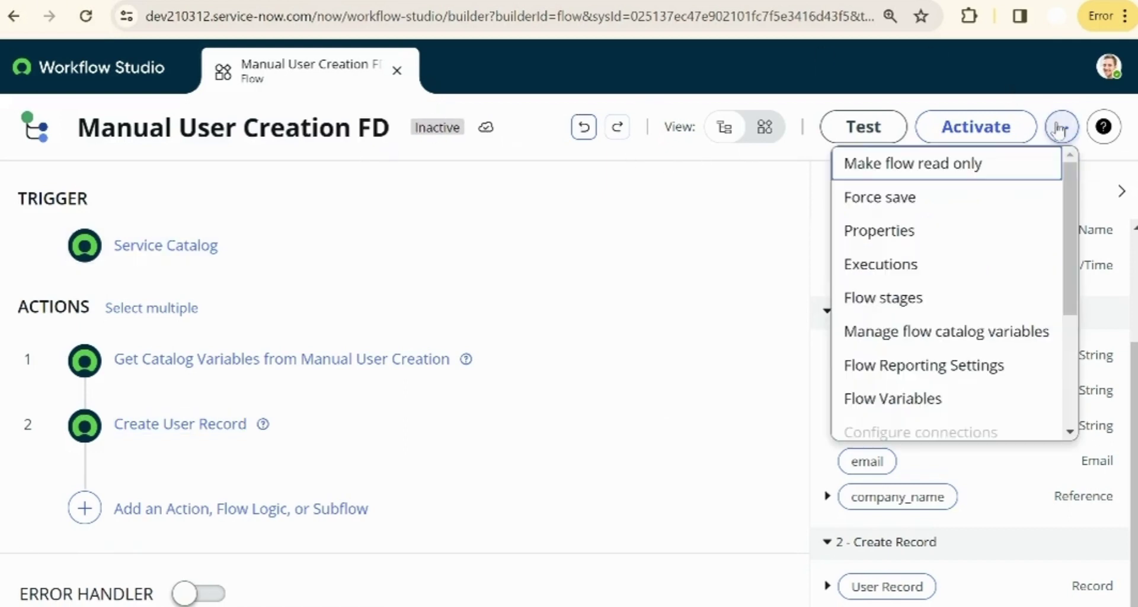
{"action": "scroll", "coordinate": [948, 293], "scroll_direction": "down", "scroll_amount": 4}
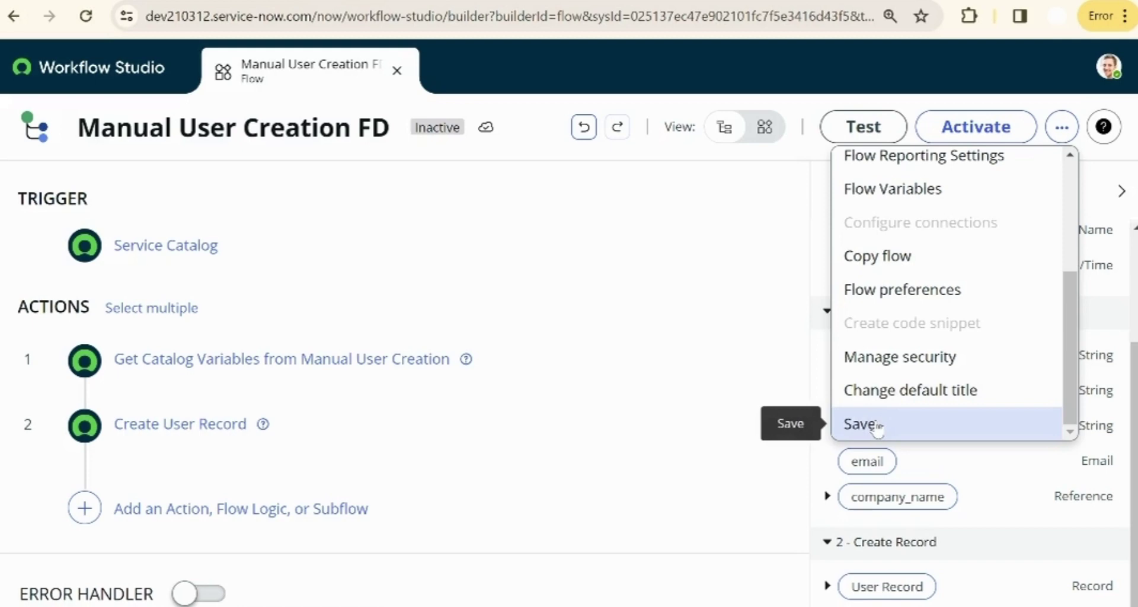
{"action": "left_click", "coordinate": [878, 426]}
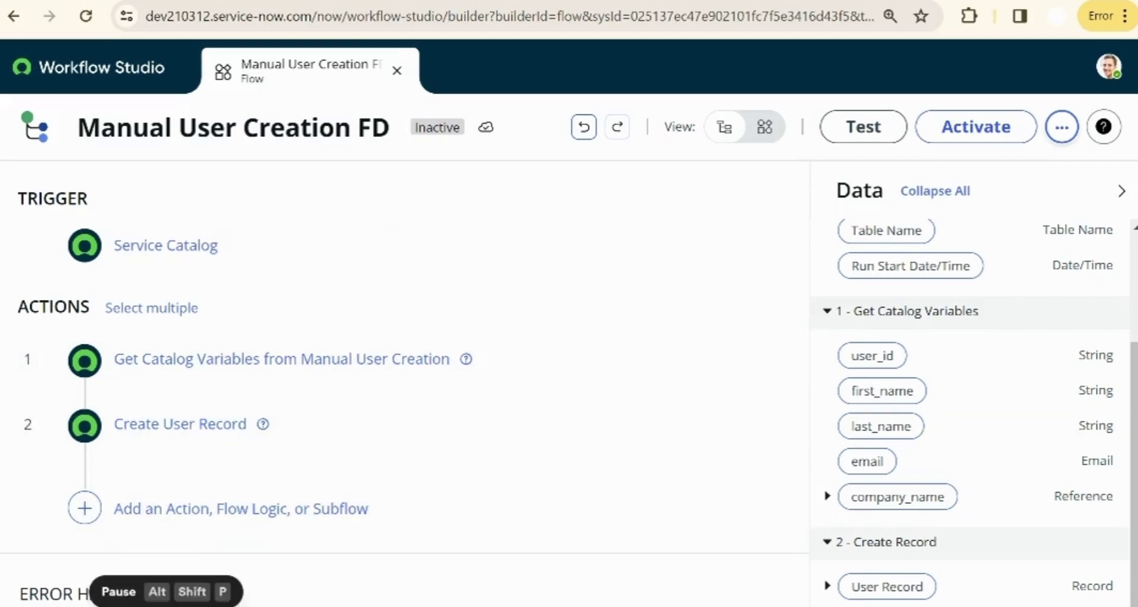
{"action": "left_click", "coordinate": [74, 70]}
- Create a new action named Manual User Creation Custom Action
{"action": "left_click", "coordinate": [698, 207]}
{"action": "left_click", "coordinate": [754, 333]}
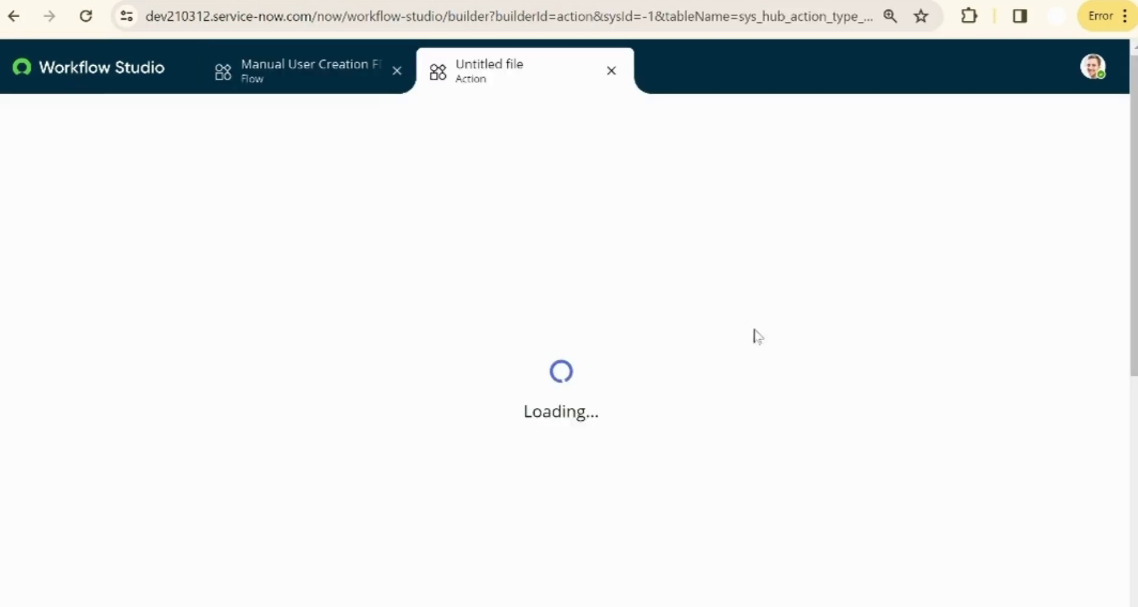
{"action": "left_click", "coordinate": [567, 295]}
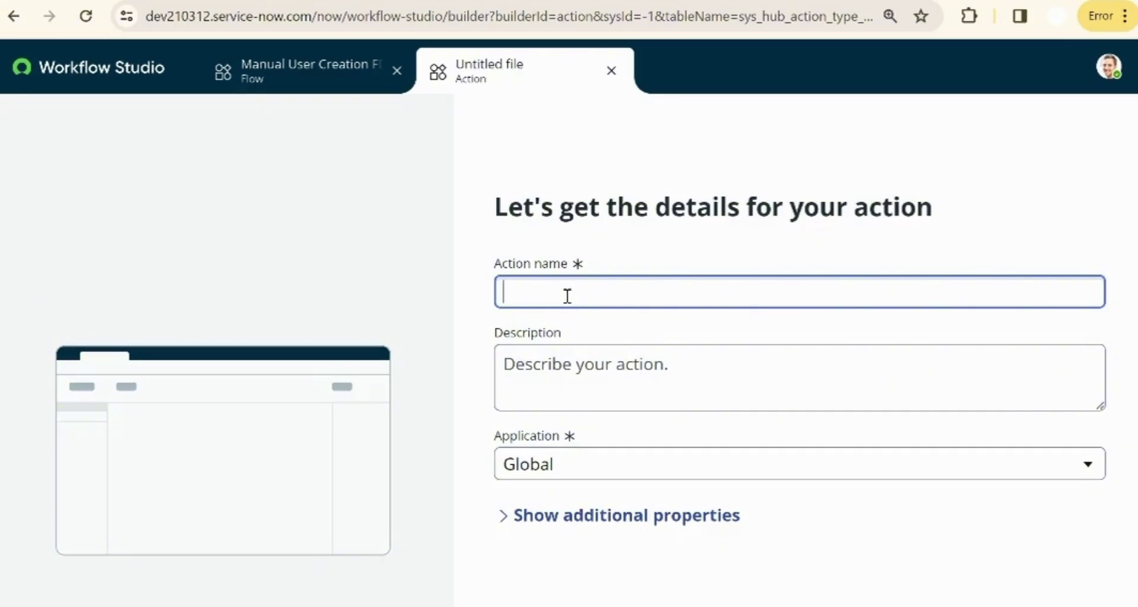
{"action": "type", "text": "Manual User"}
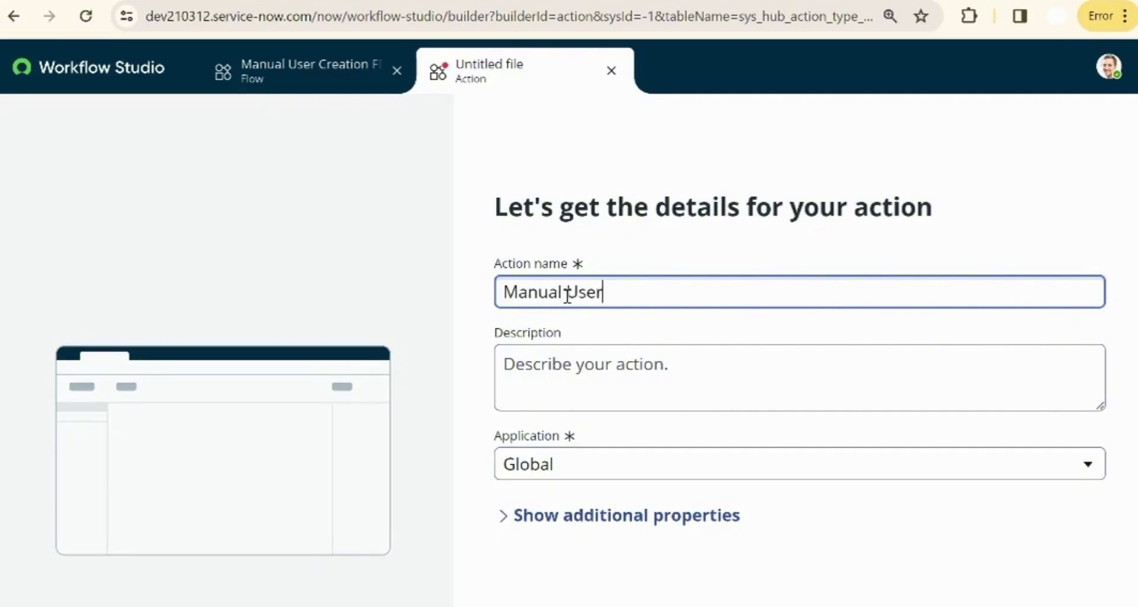
{"action": "type", "text": " Creation Custom Action Custom Actiob"}
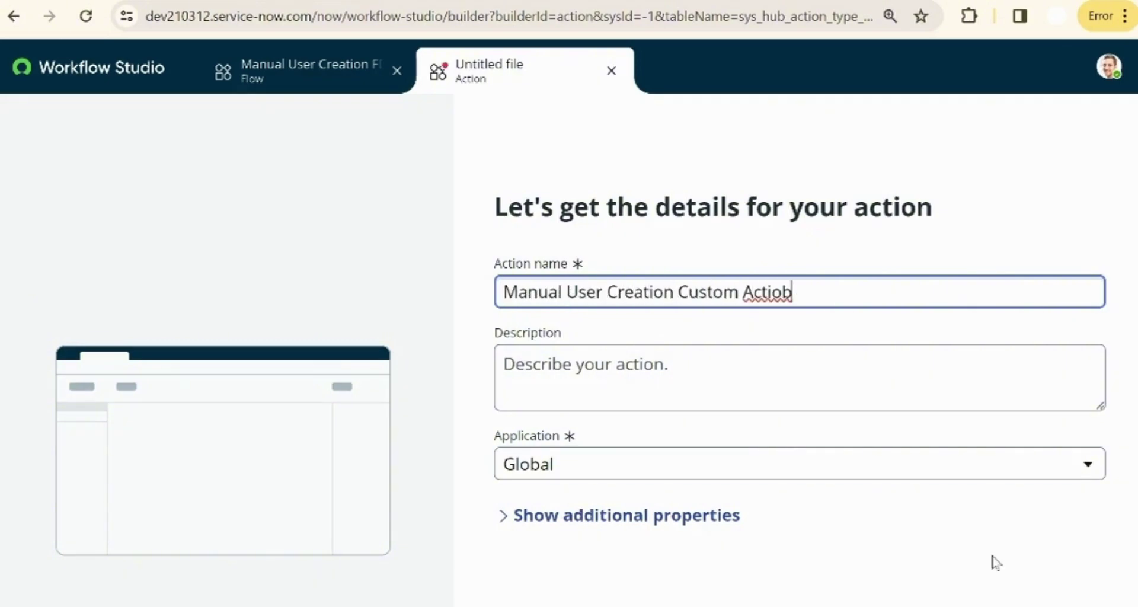
{"action": "key", "text": "Return"}
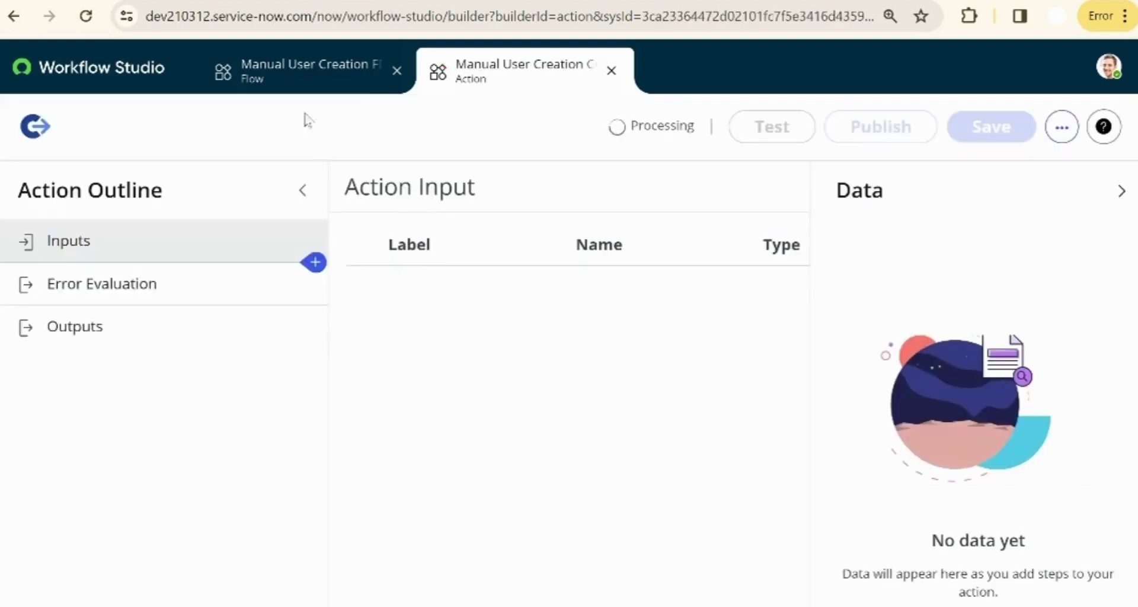
- Correct the mistyped last letter in the action's title
{"action": "left_click", "coordinate": [541, 136]}
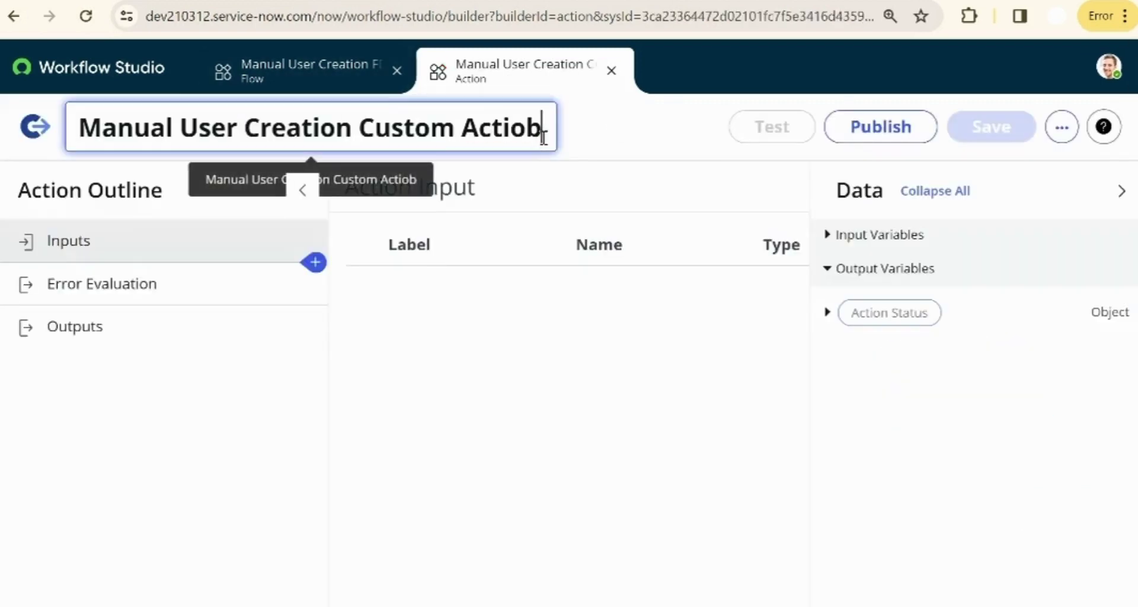
{"action": "key", "text": "BackSpace"}
{"action": "type", "text": "n"}
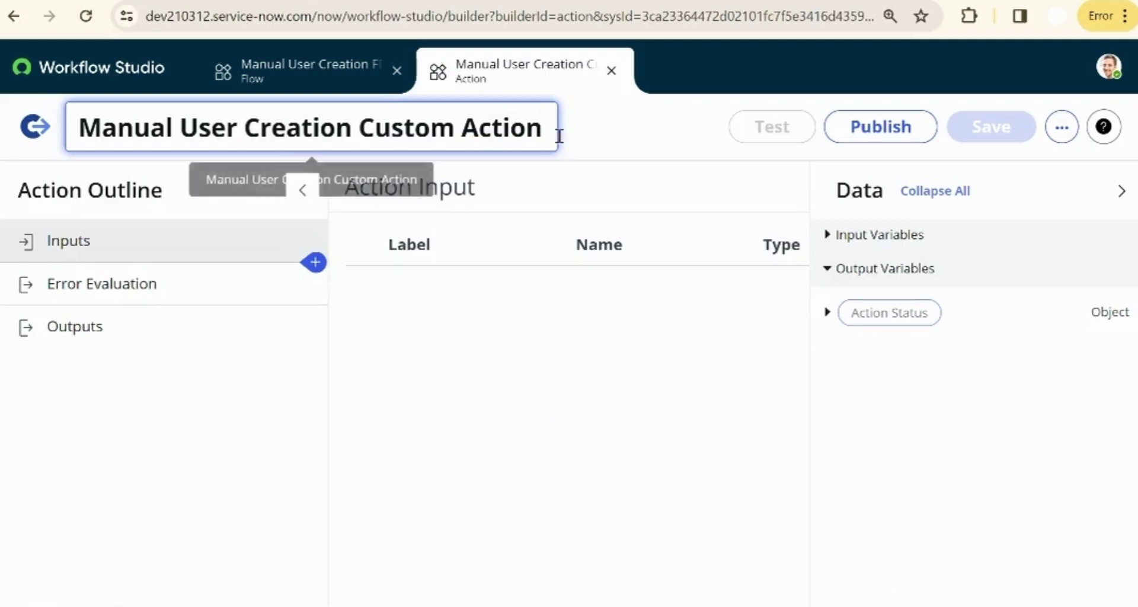
{"action": "left_click", "coordinate": [563, 141]}
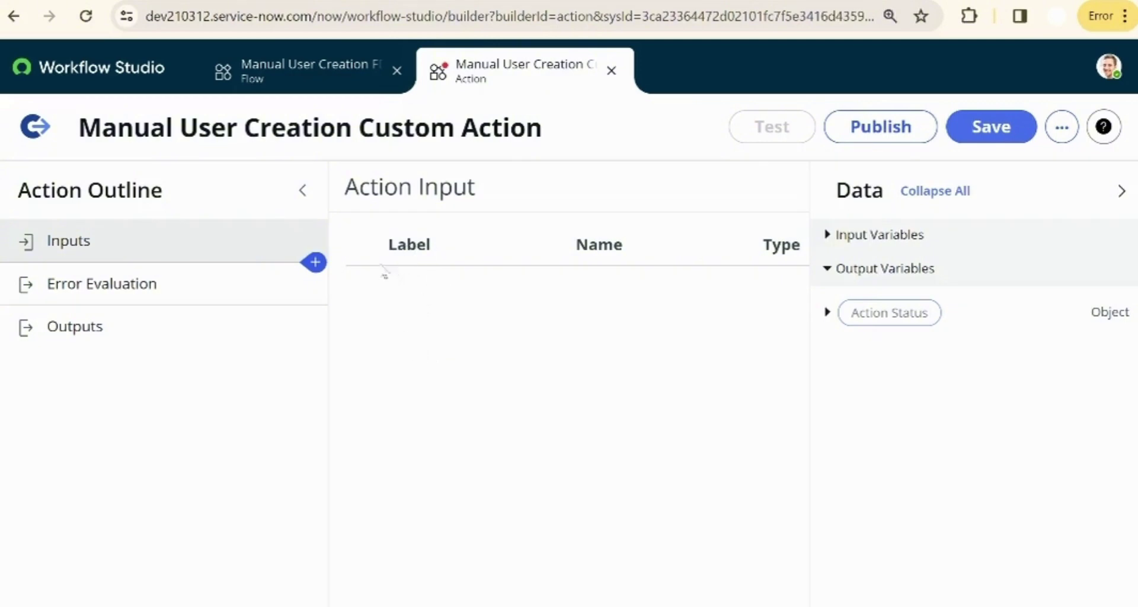
- Add an input labelled companySysID of type Sys ID (GUID) and mark it mandatory
{"action": "left_click", "coordinate": [1120, 191]}
{"action": "left_click", "coordinate": [1121, 197]}
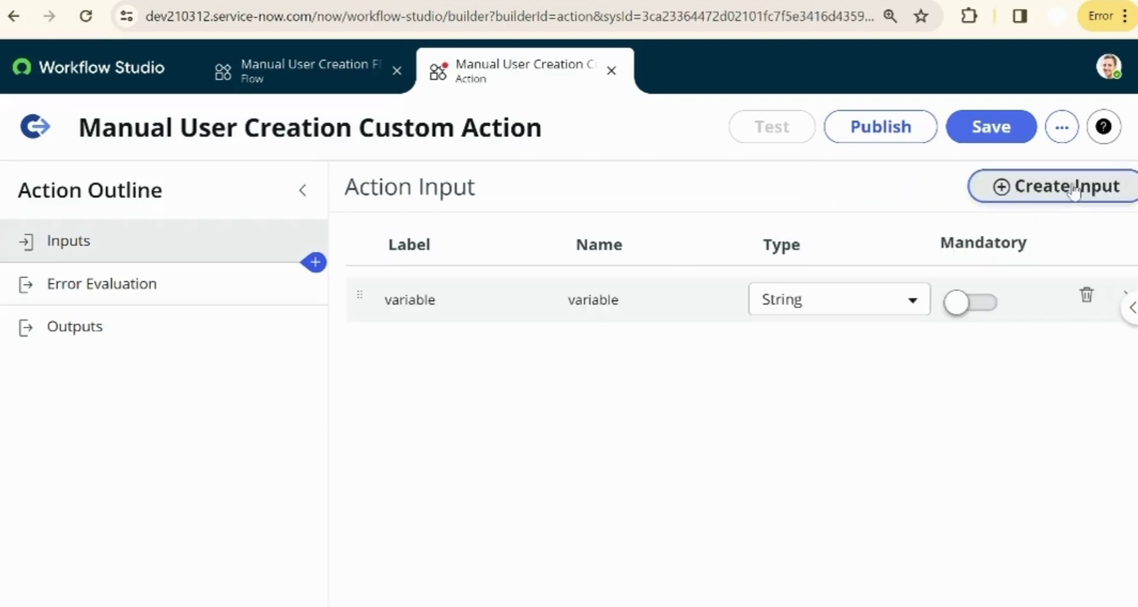
{"action": "left_click", "coordinate": [439, 300]}
{"action": "double_click", "coordinate": [439, 300]}
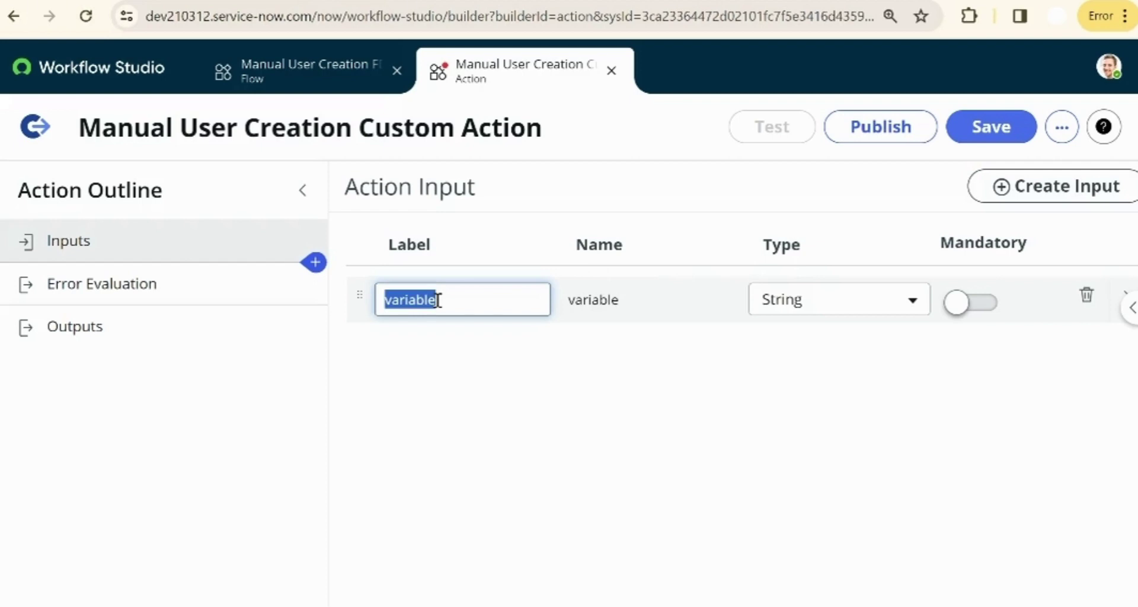
{"action": "type", "text": "companySysID"}
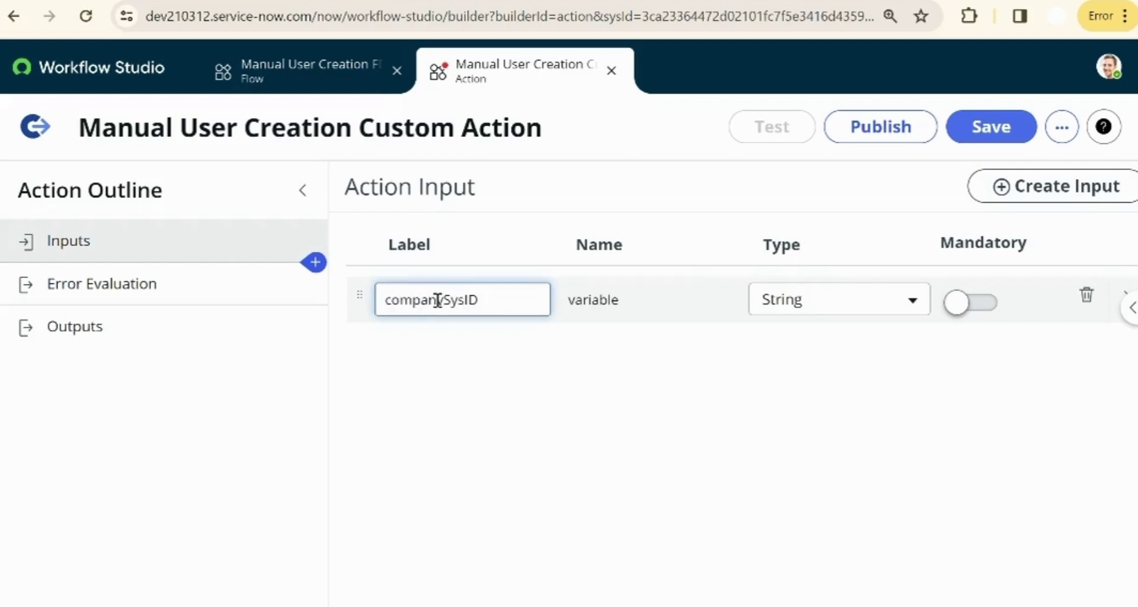
{"action": "left_click", "coordinate": [691, 291]}
{"action": "left_click", "coordinate": [835, 299]}
{"action": "type", "text": "SY"}
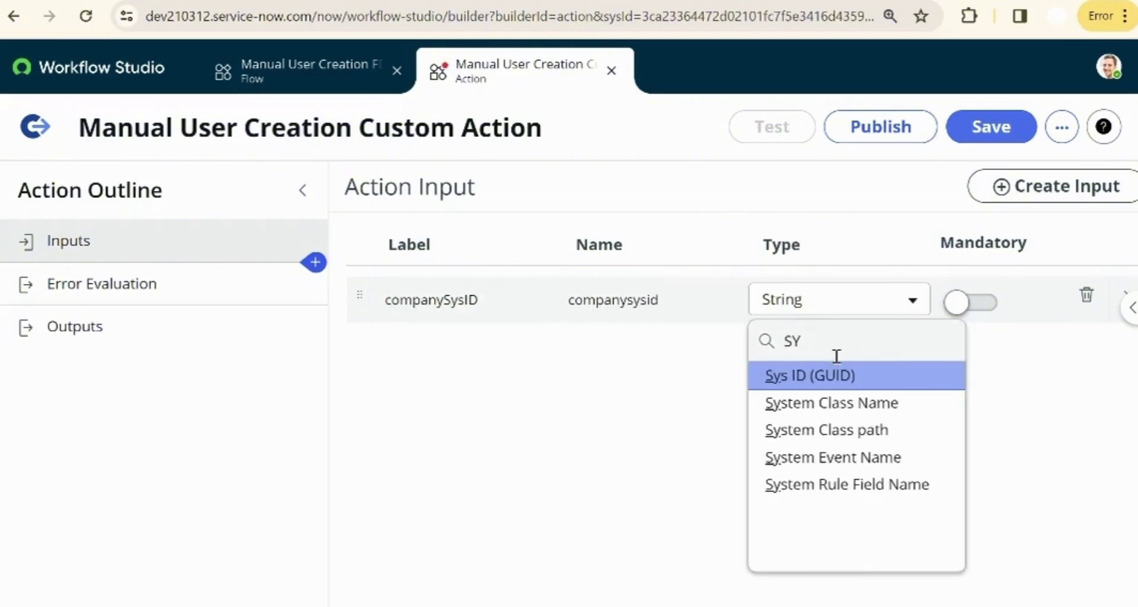
{"action": "left_click", "coordinate": [830, 376]}
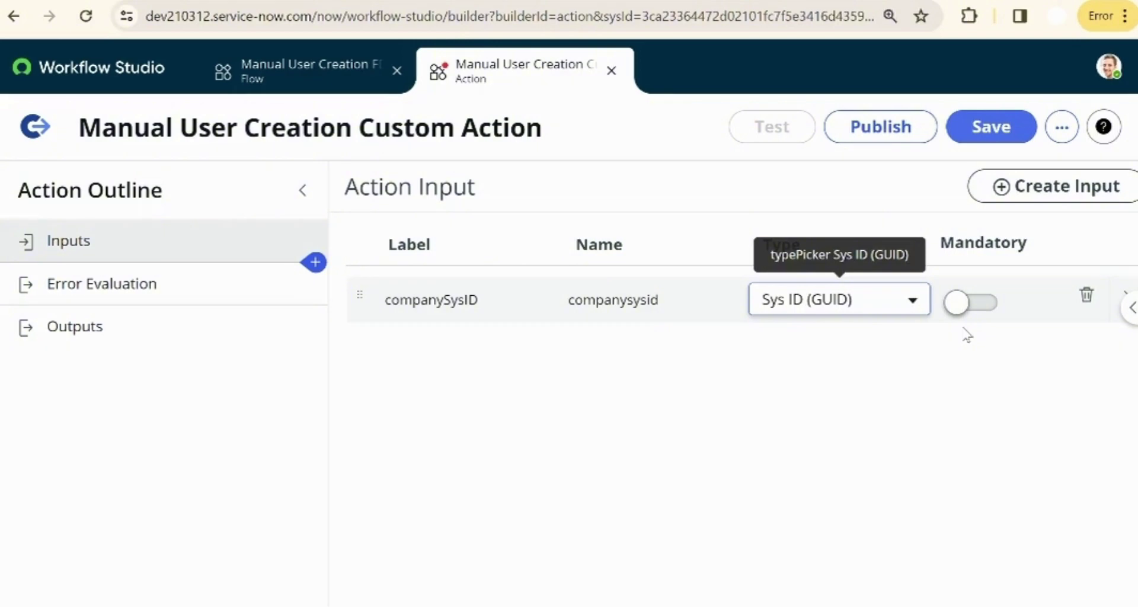
{"action": "left_click", "coordinate": [965, 305]}
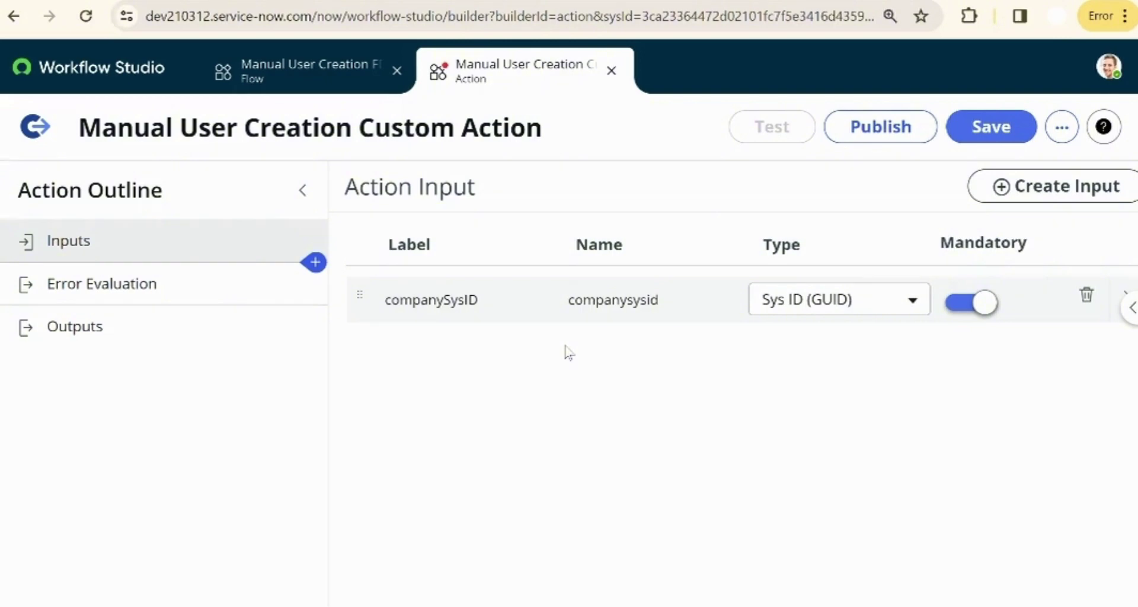
- Add a Script step to the custom action
{"action": "left_click", "coordinate": [316, 266]}
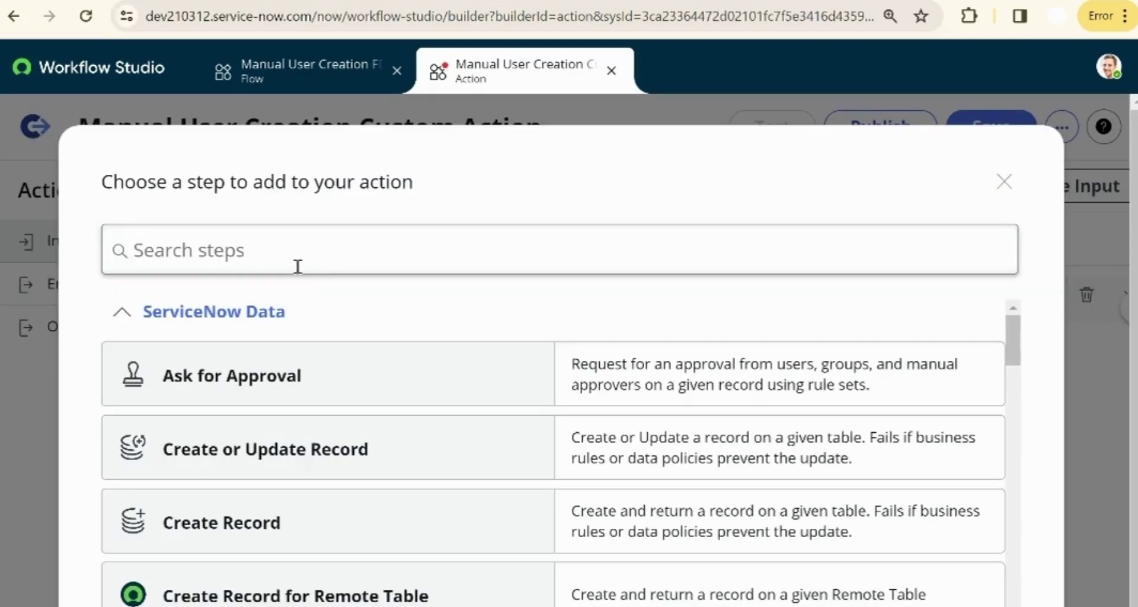
{"action": "left_click", "coordinate": [298, 266]}
{"action": "type", "text": "SCR"}
{"action": "left_click", "coordinate": [222, 385]}
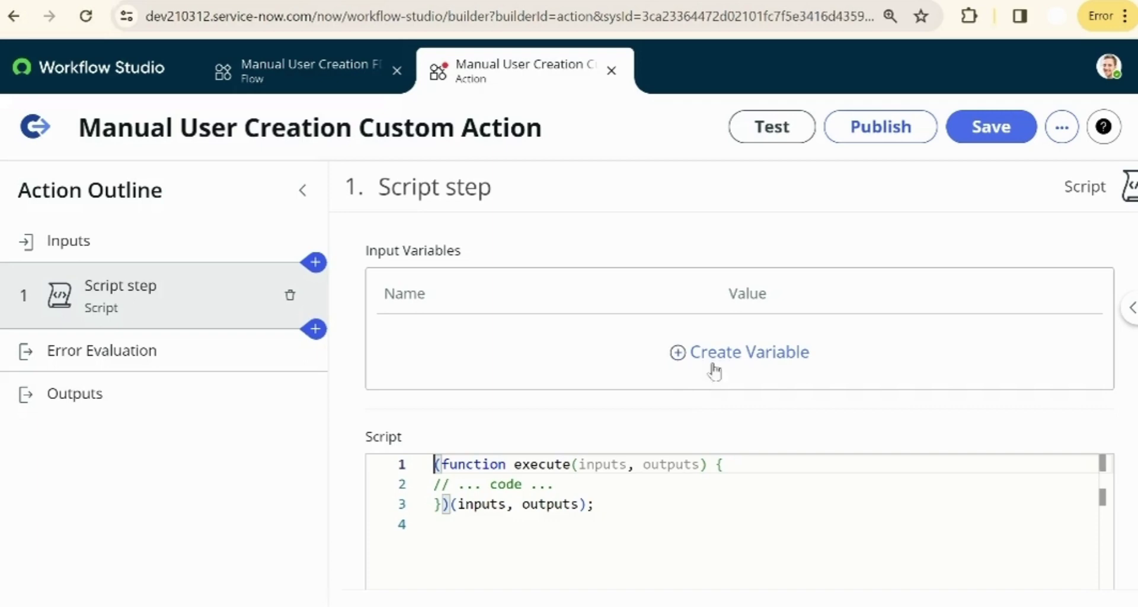
- Create script input variable companySysIDInput valued from the companySysID input pill
{"action": "left_click", "coordinate": [680, 352]}
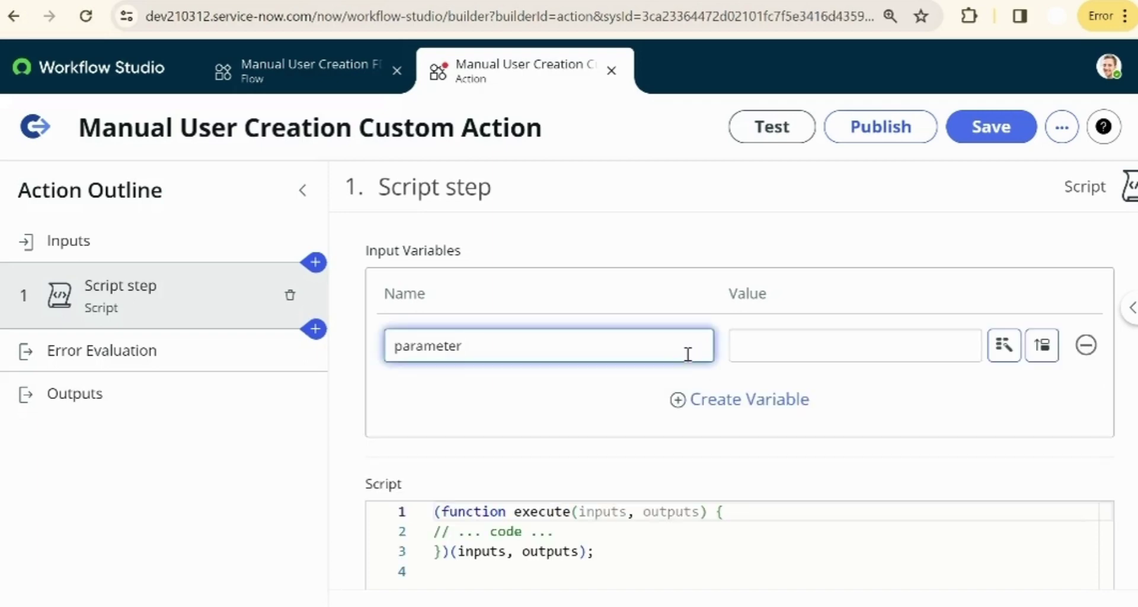
{"action": "double_click", "coordinate": [454, 351]}
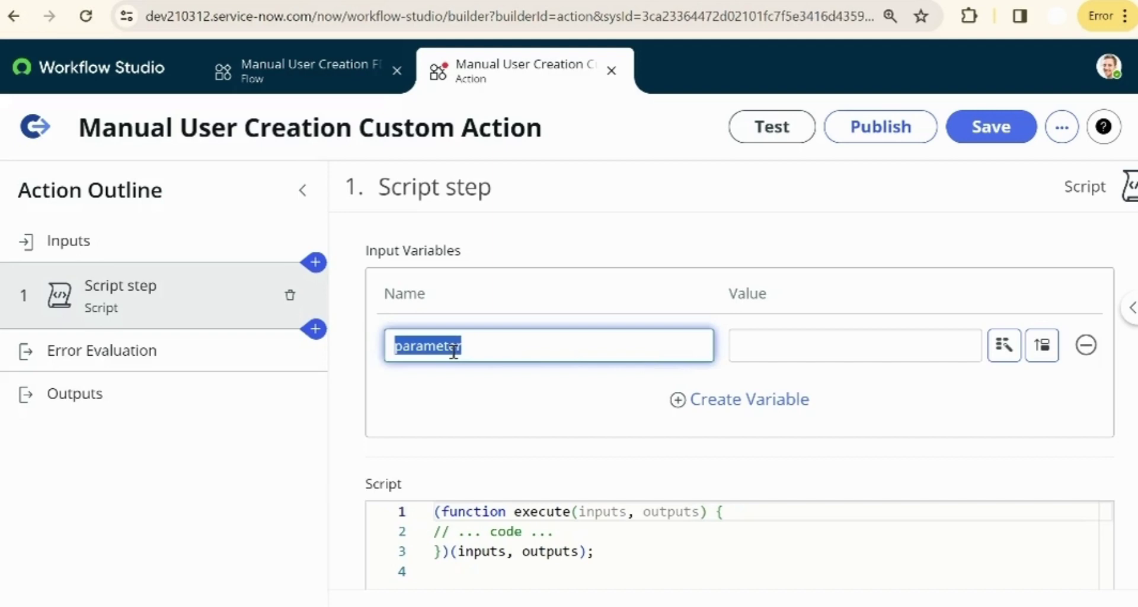
{"action": "type", "text": "companySysIDInput"}
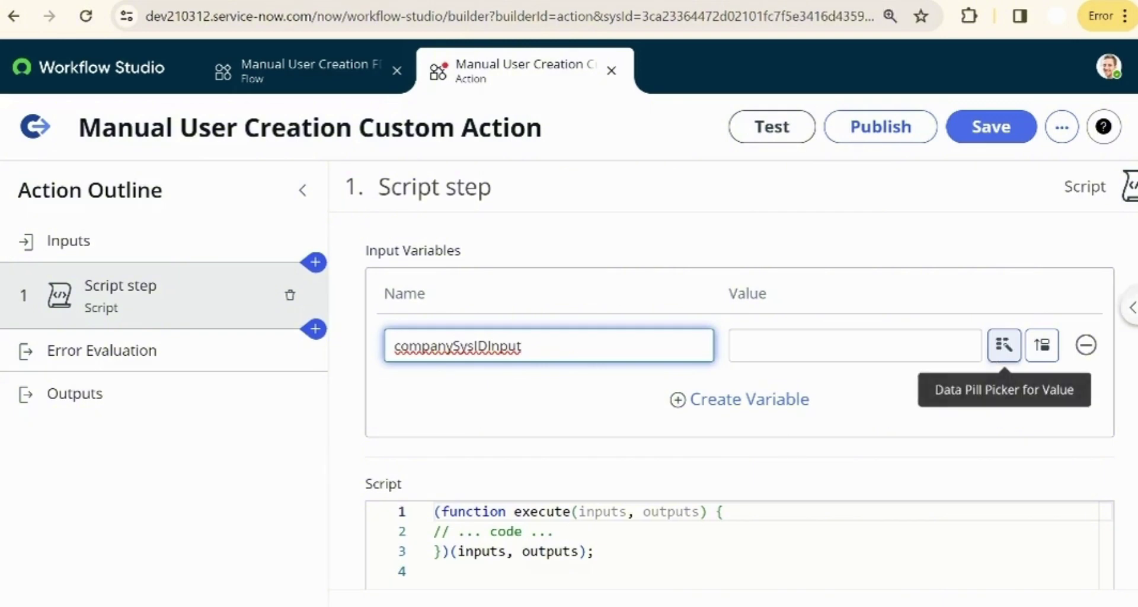
{"action": "left_click", "coordinate": [993, 348]}
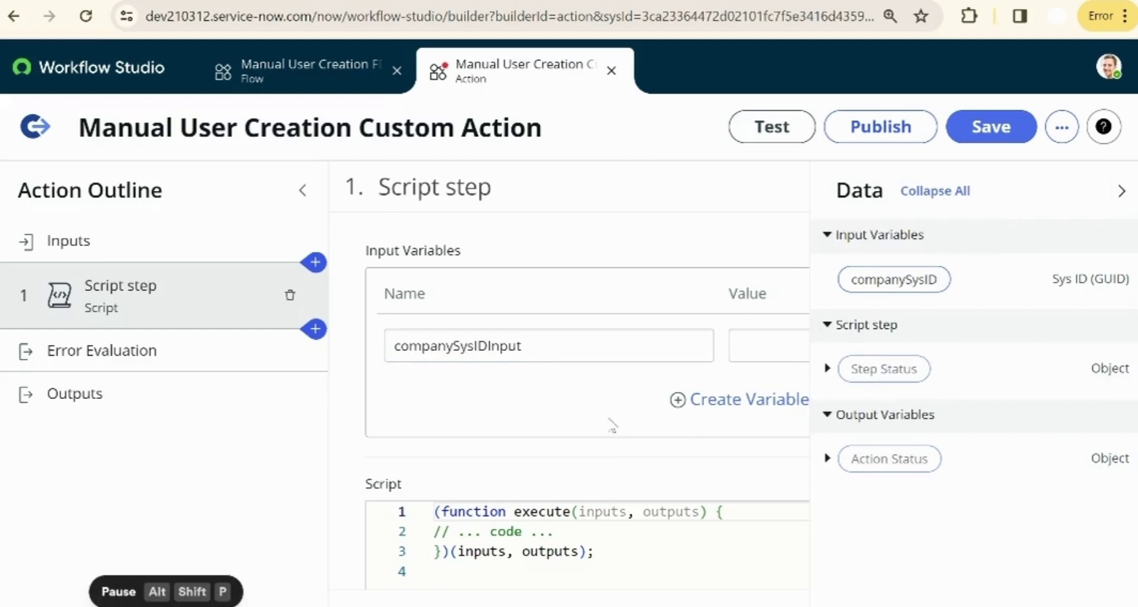
{"action": "left_click_drag", "start_coordinate": [884, 290], "coordinate": [775, 351]}
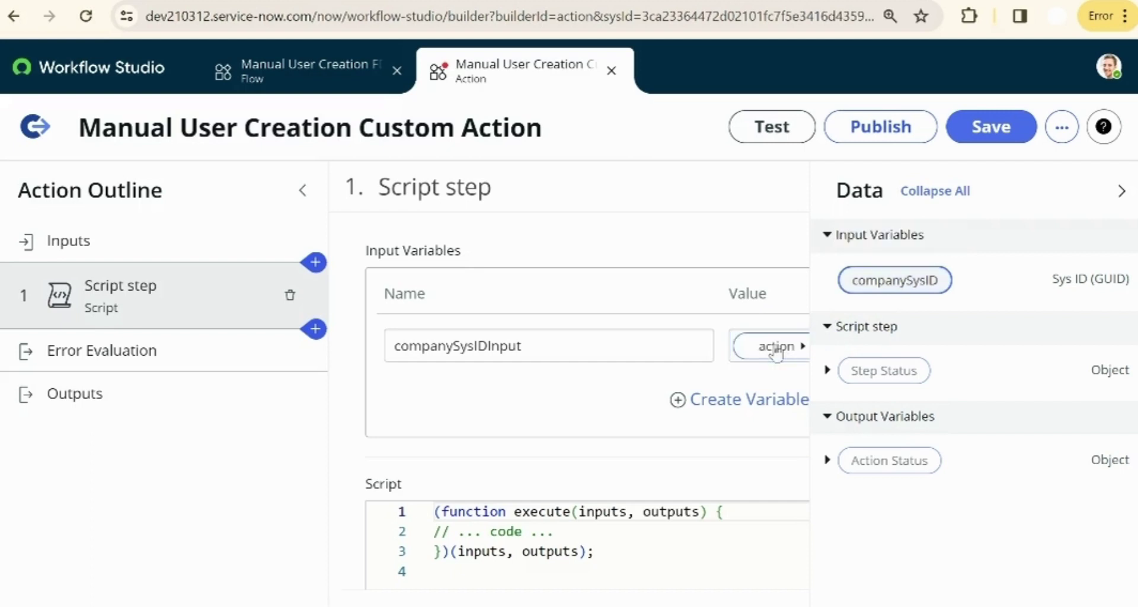
{"action": "left_click", "coordinate": [1123, 190]}
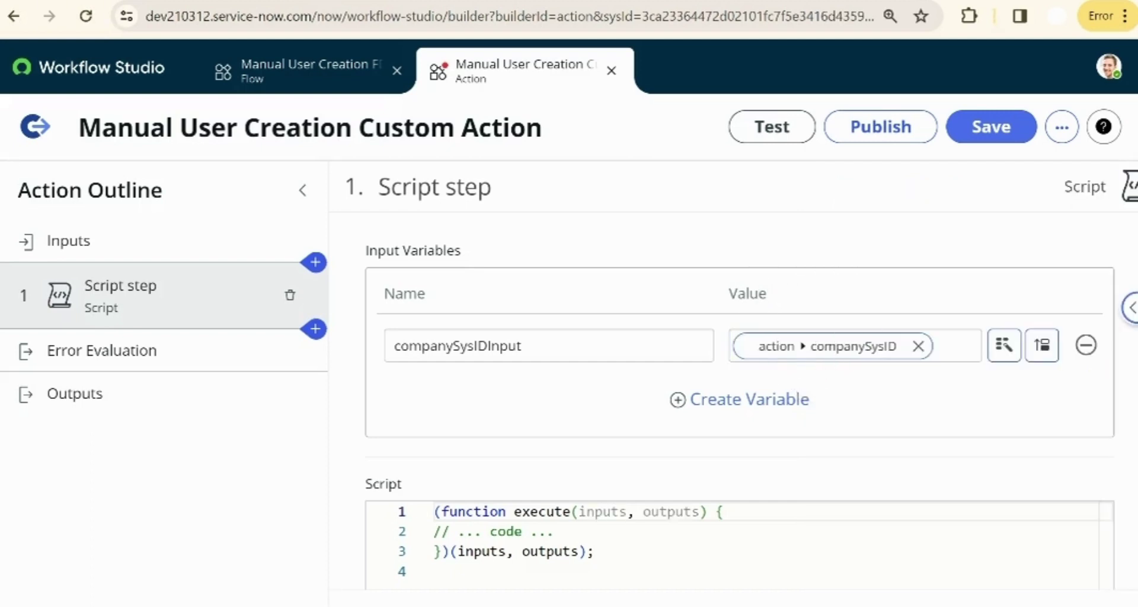
{"action": "key", "text": "alt+shift+p"}
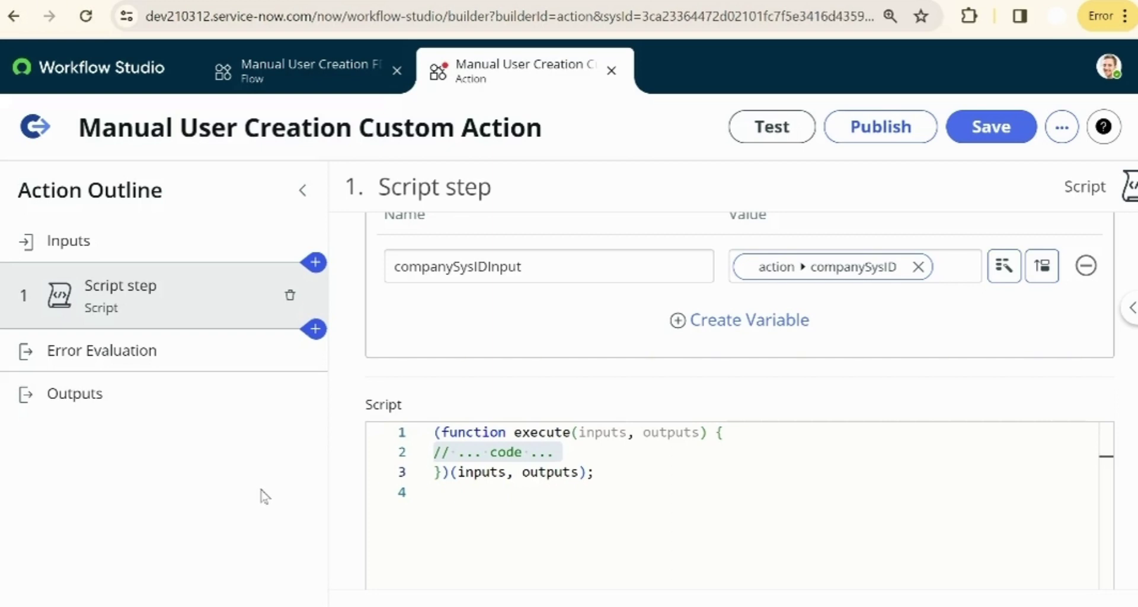
- Replace the placeholder with var companyName and a GlideRecord on core_company named grComp
{"action": "key", "text": "alt+shift+p"}
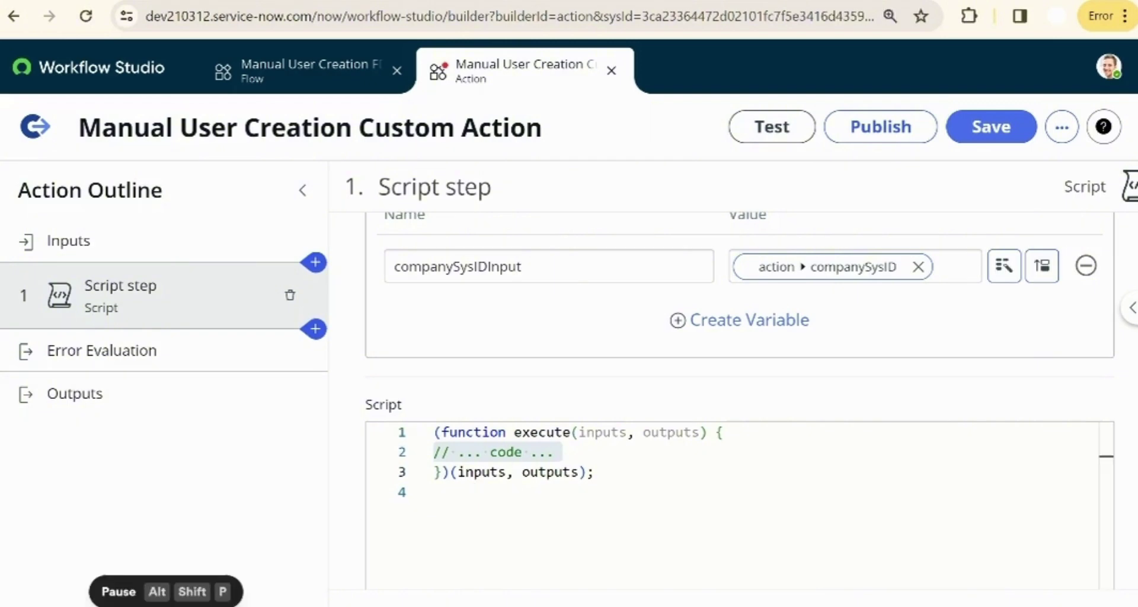
{"action": "key", "text": "BackSpace"}
{"action": "type", "text": "var"}
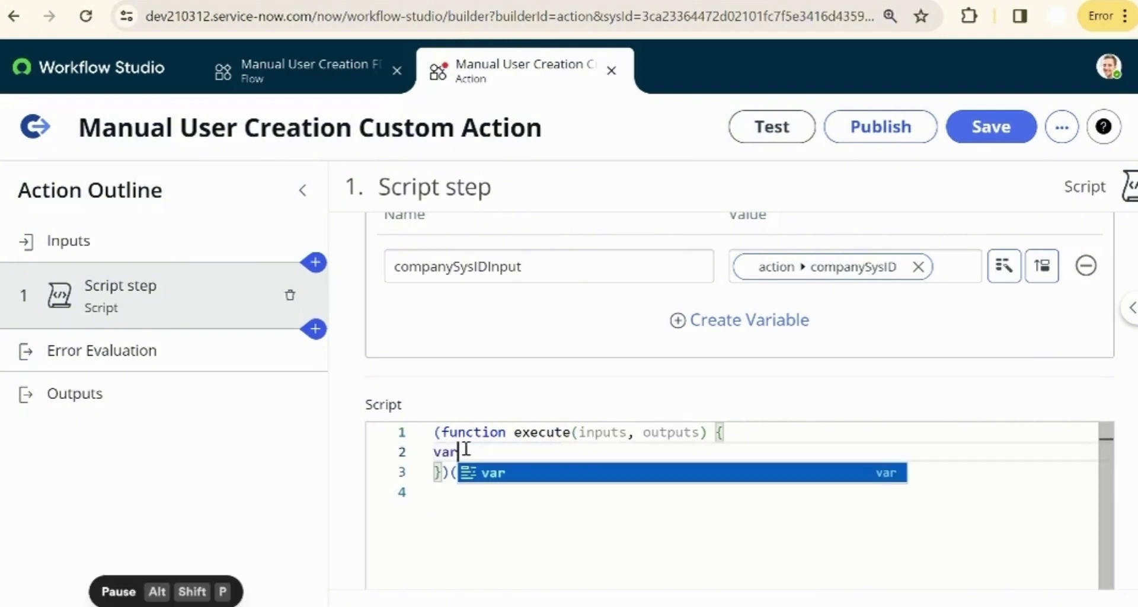
{"action": "type", "text": " companyName;"}
{"action": "key", "text": "Return"}
{"action": "type", "text": "var grCm"}
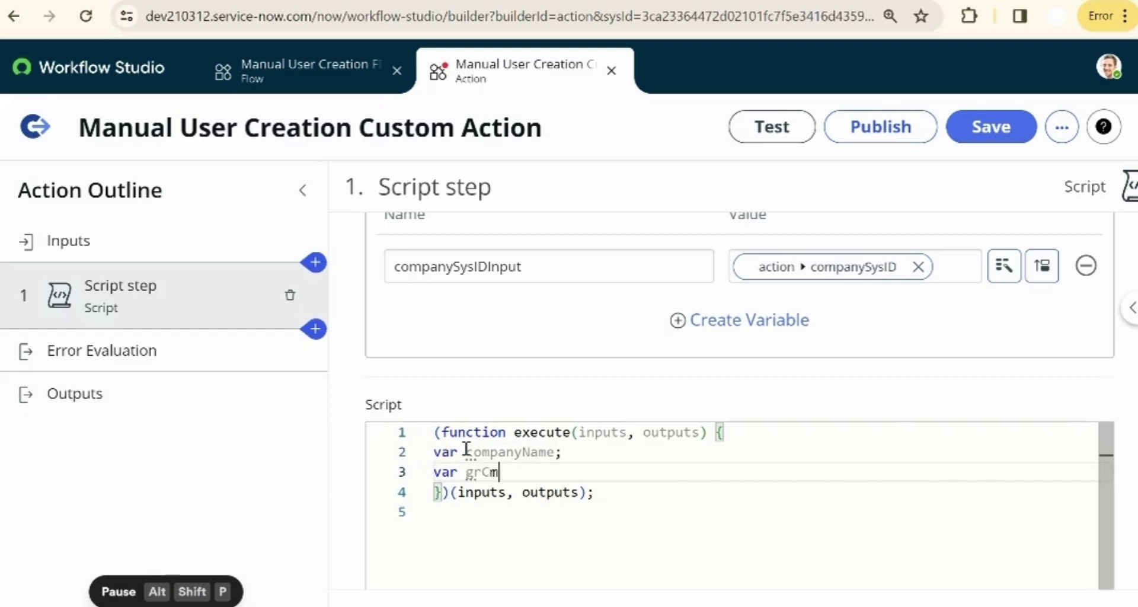
{"action": "key", "text": "BackSpace"}
{"action": "type", "text": "omp = new GlideR"}
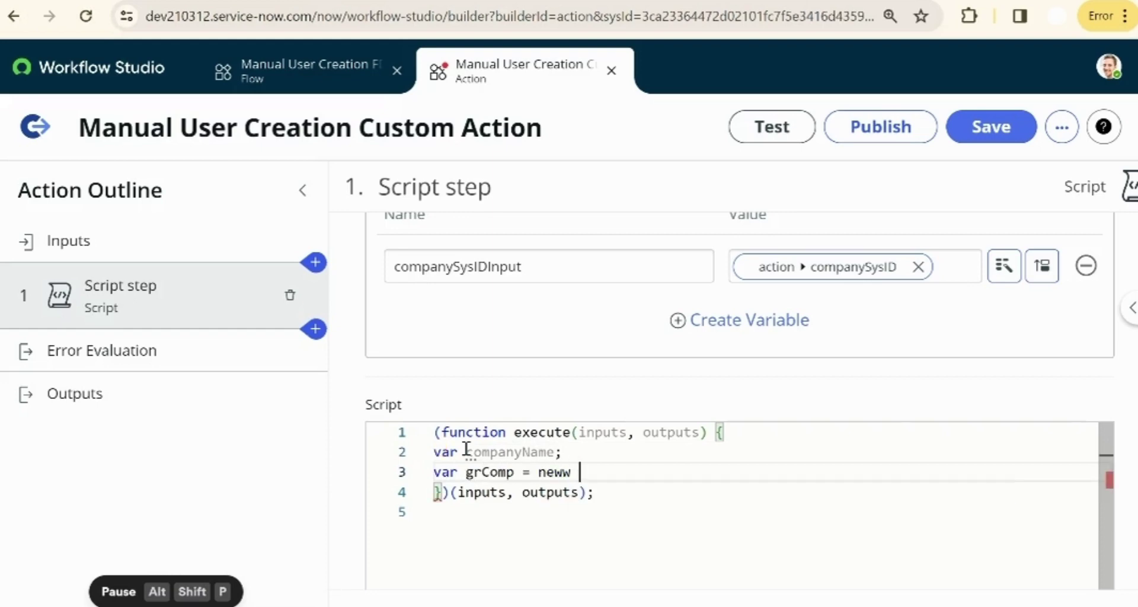
{"action": "type", "text": "ecord(\"core_compa"}
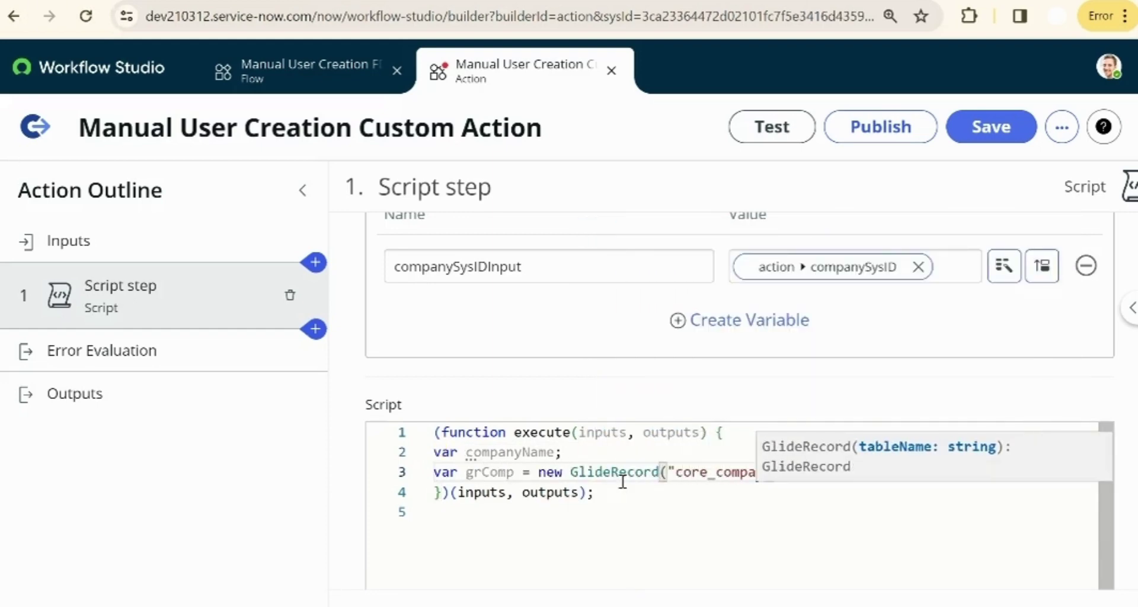
{"action": "type", "text": "ny\");"}
- Query grComp by sys_id from companySysIDInput and set companyName to grComp.name.toString()
{"action": "key", "text": "Return"}
{"action": "type", "text": "grComp"}
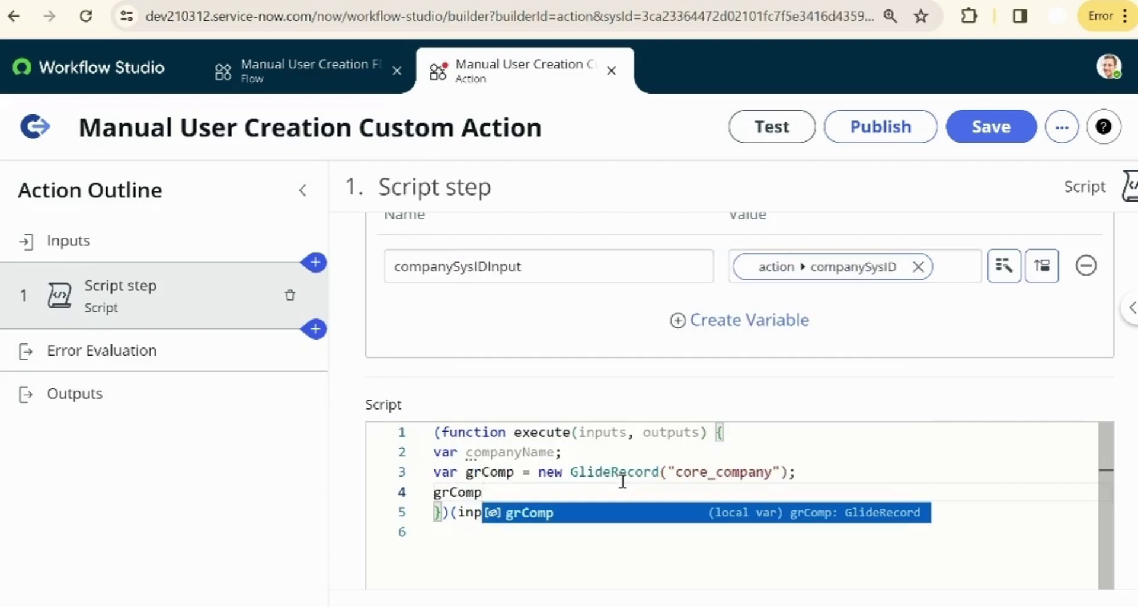
{"action": "type", "text": ".addQuery(\"sys_id\","}
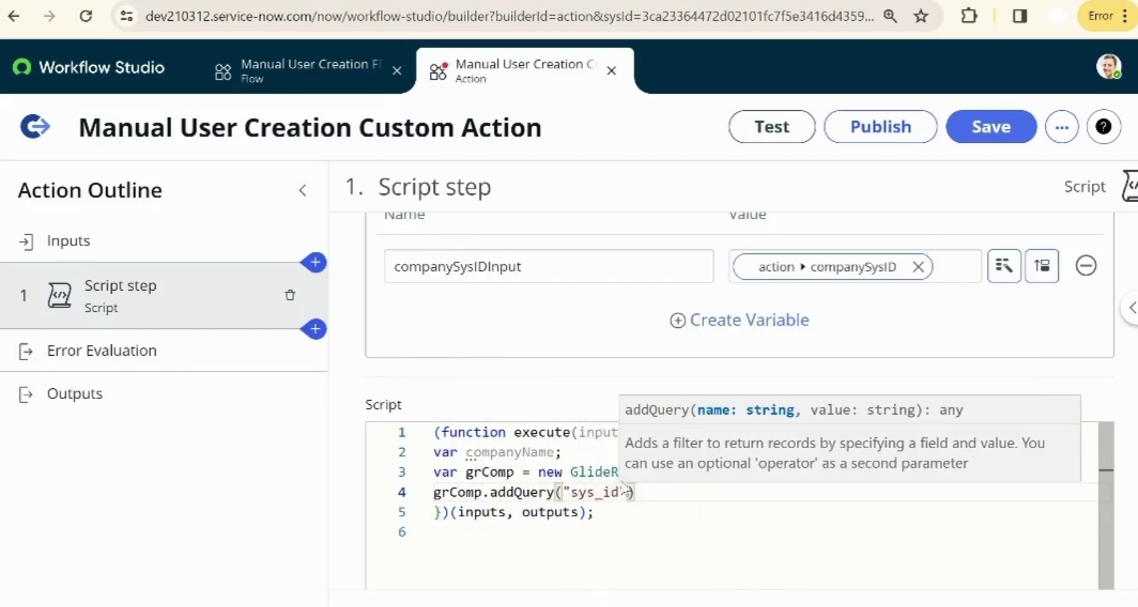
{"action": "type", "text": "inputs.companySysID"}
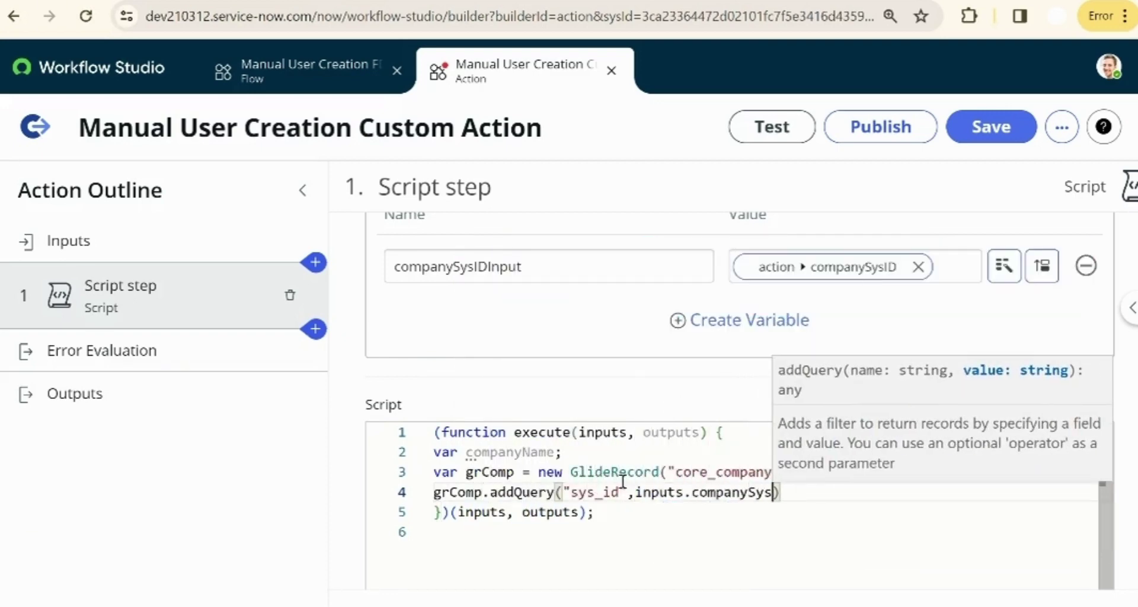
{"action": "type", "text": "Input);"}
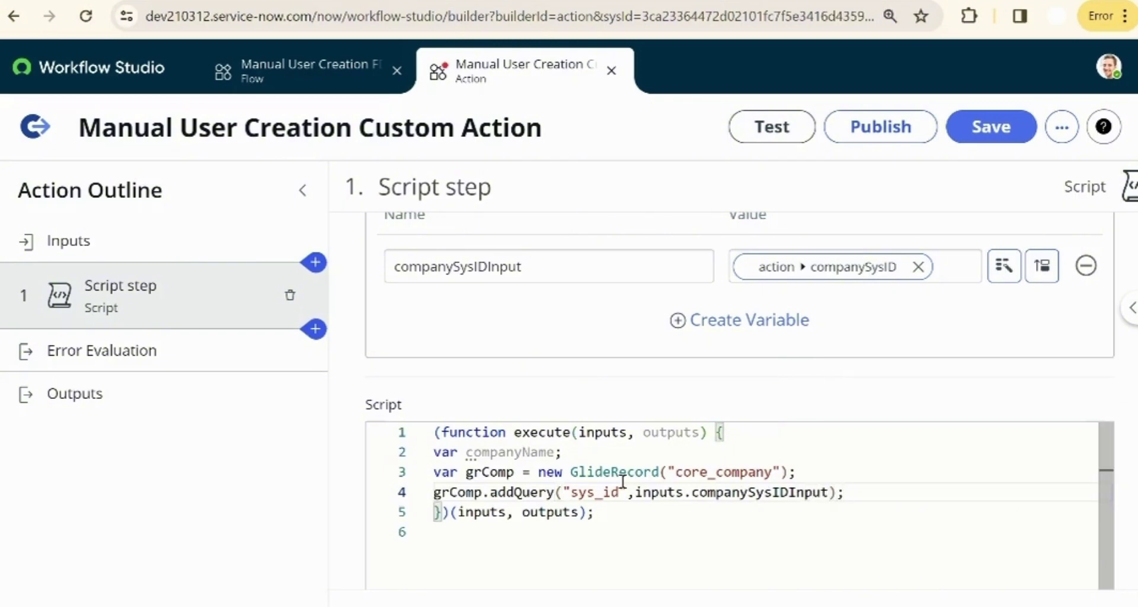
{"action": "key", "text": "Return"}
{"action": "type", "text": "grComp.query();"}
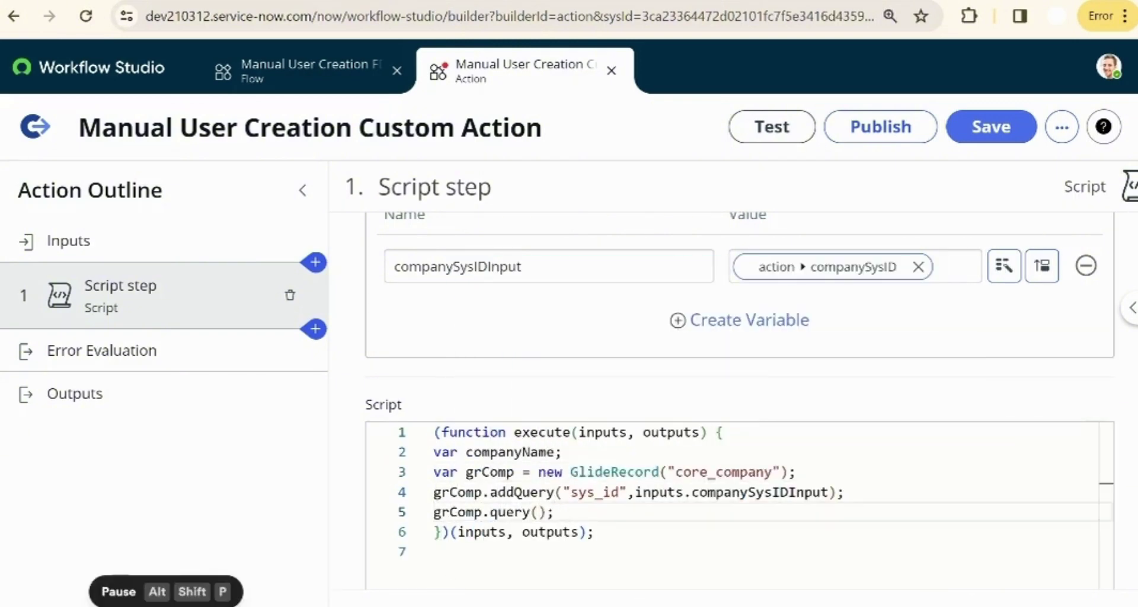
{"action": "key", "text": "Return"}
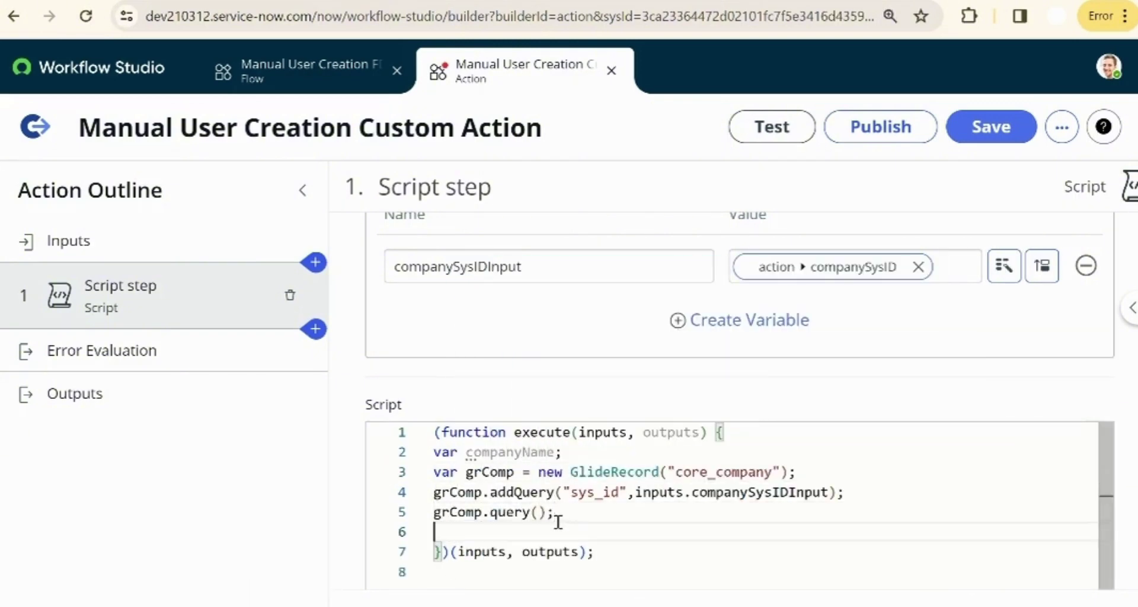
{"action": "type", "text": "if(grComp.next())"}
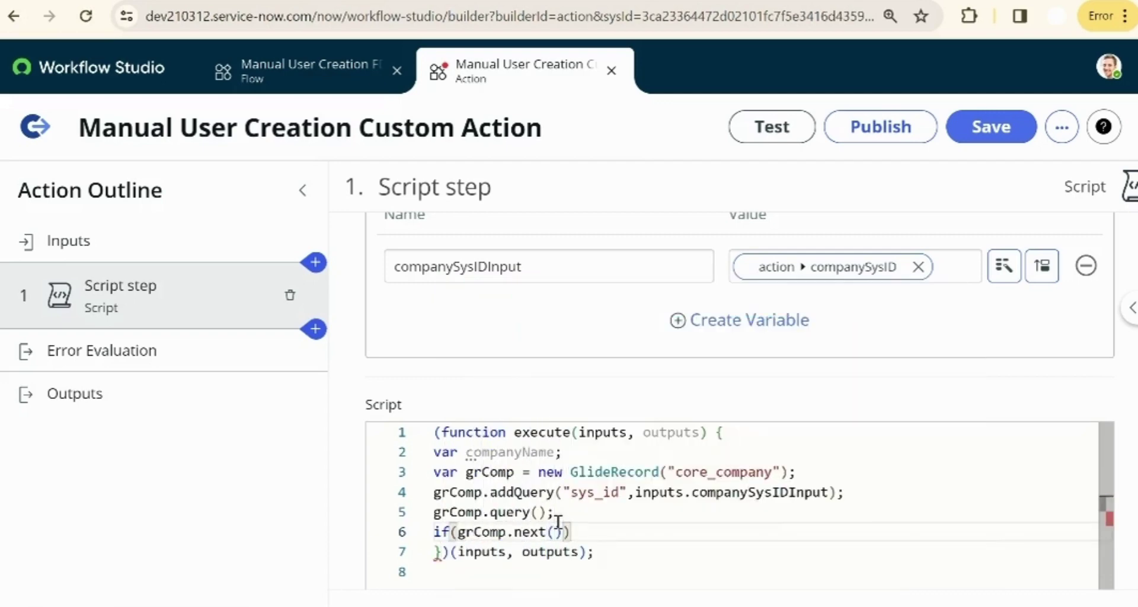
{"action": "key", "text": "Return"}
{"action": "type", "text": "companyName = grC"}
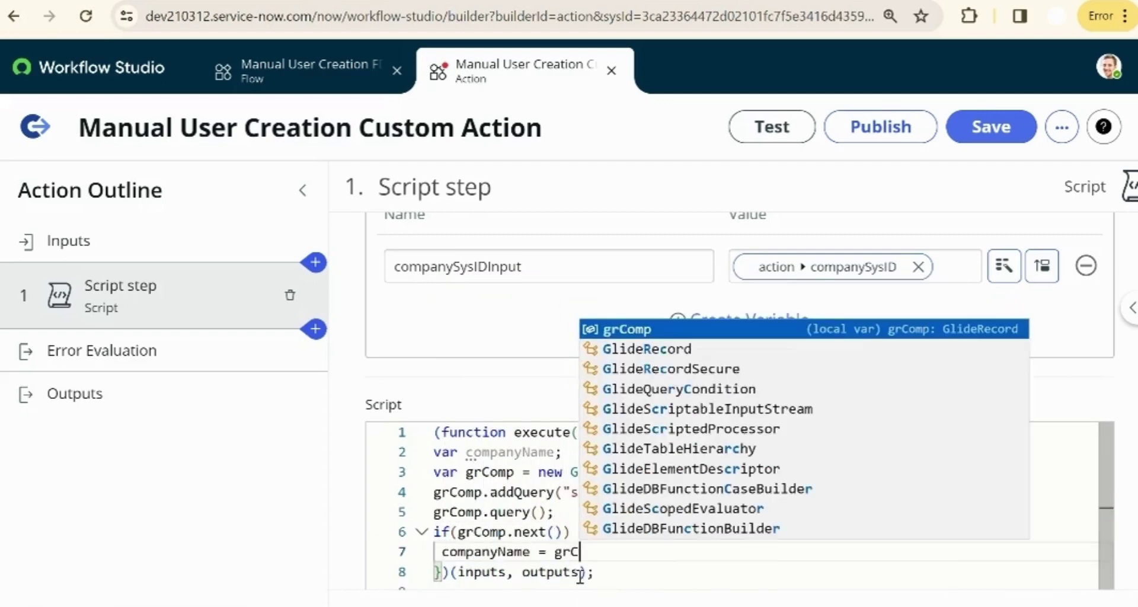
{"action": "type", "text": "omp.name.toString();"}
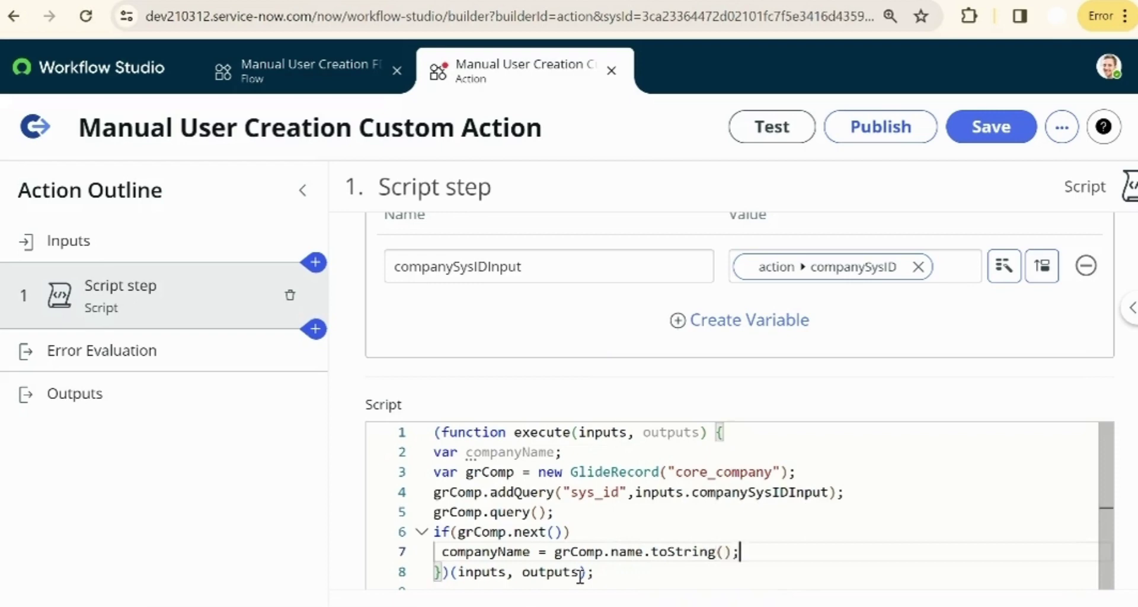
{"action": "key", "text": "alt+shift+p"}
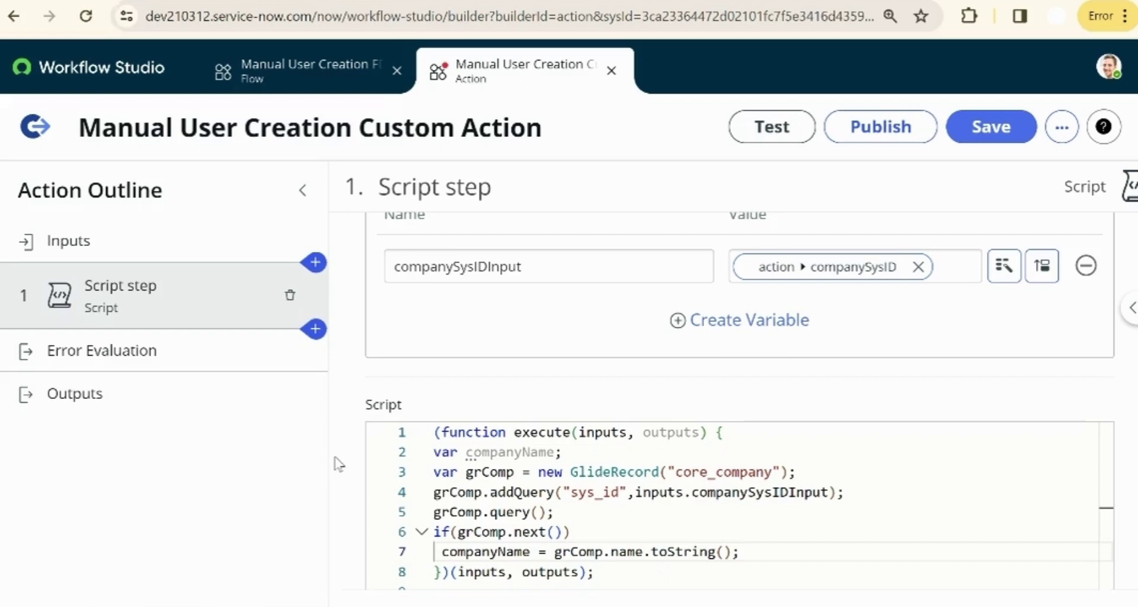
- Review the lookup script and place the cursor after the companyName assignment line
{"action": "scroll", "coordinate": [735, 504], "scroll_direction": "down", "scroll_amount": 2}
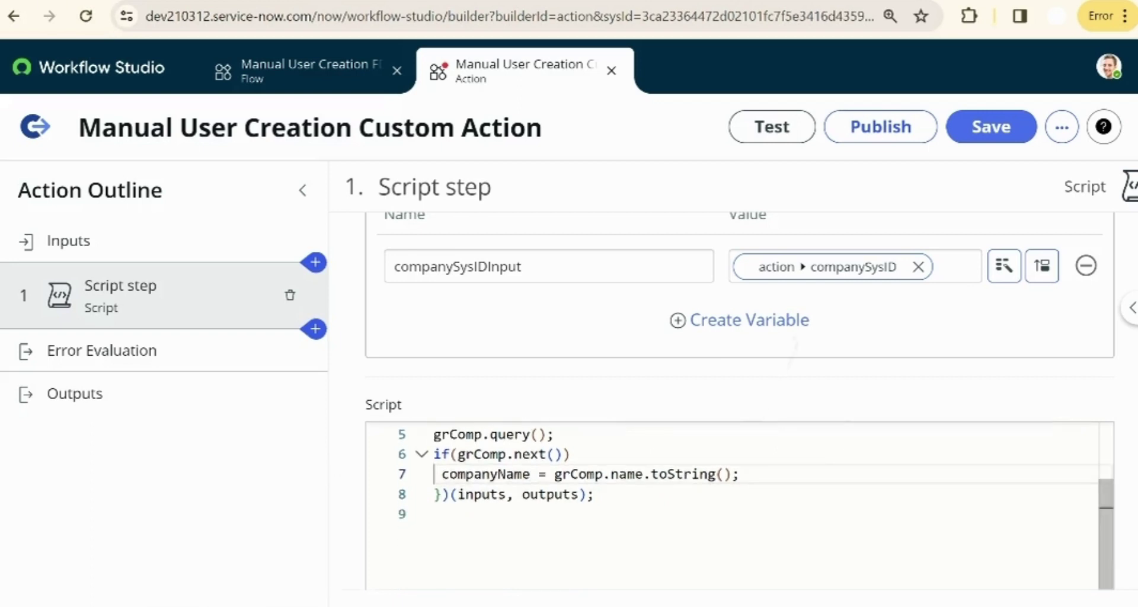
{"action": "scroll", "coordinate": [735, 504], "scroll_direction": "up", "scroll_amount": 2}
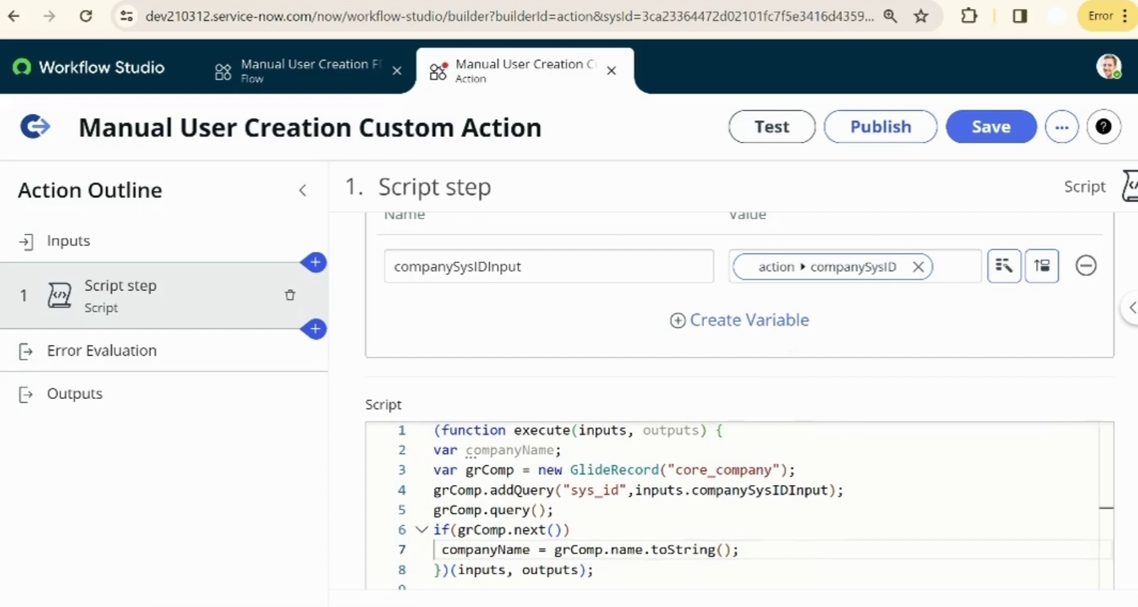
{"action": "mouse_move", "coordinate": [554, 442]}
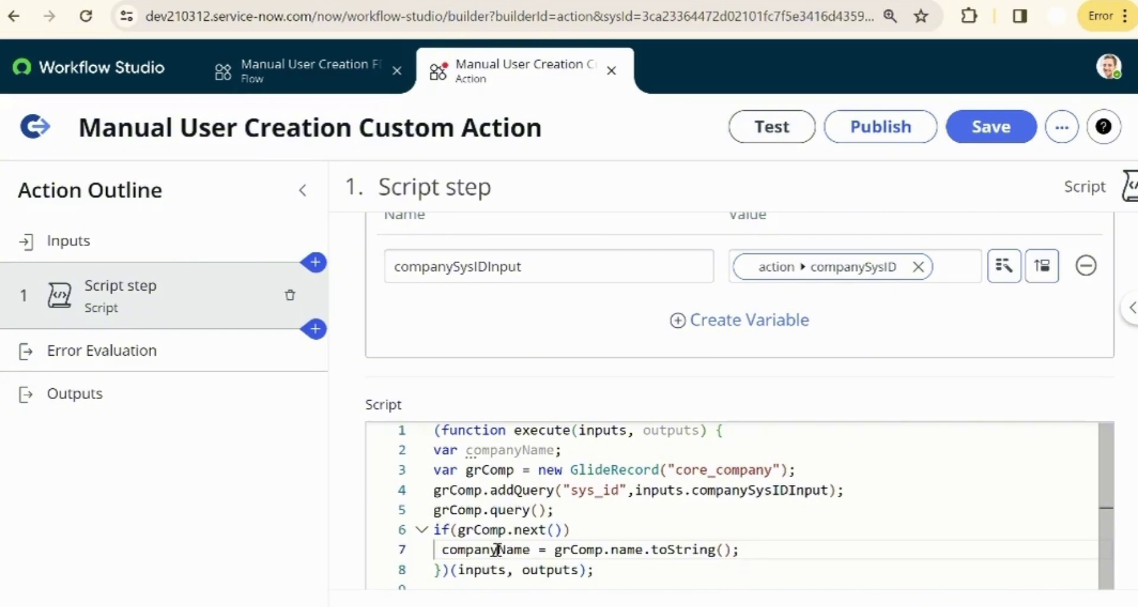
{"action": "mouse_move", "coordinate": [501, 550]}
{"action": "left_click", "coordinate": [756, 548]}
- Add the line var compMapping = gs.getProperty("company_user_mapping"); below line 7
{"action": "key", "text": "Return"}
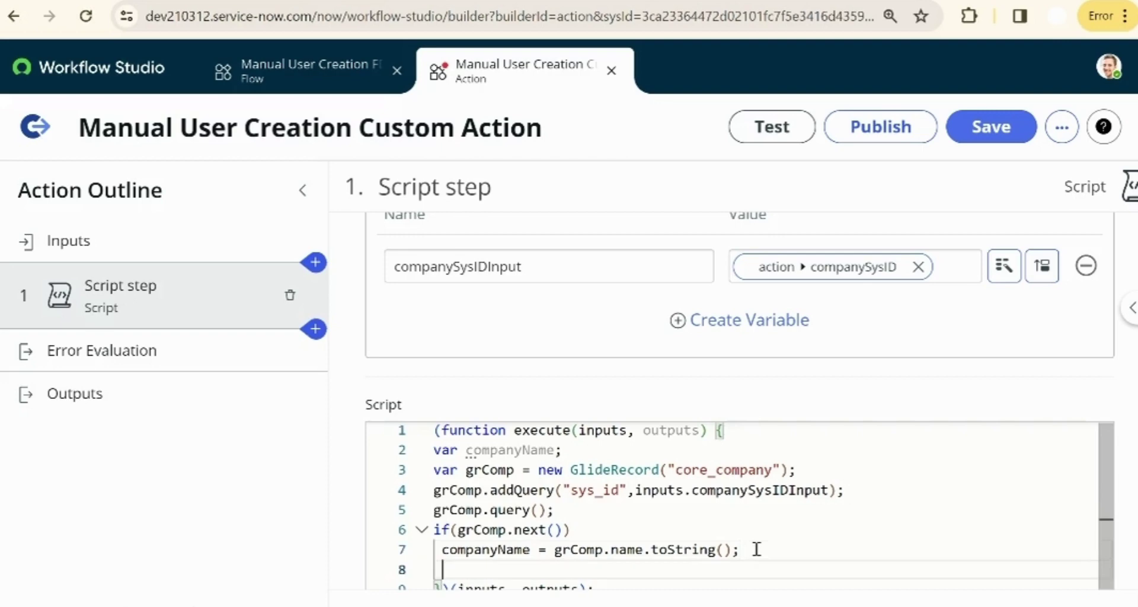
{"action": "type", "text": "var"}
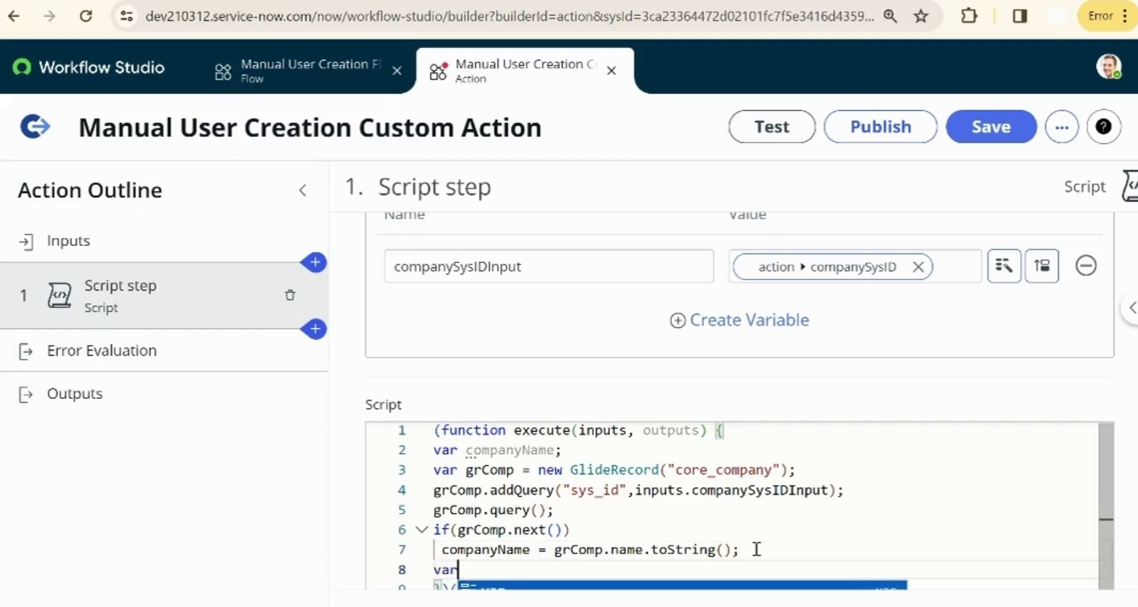
{"action": "type", "text": " comp"}
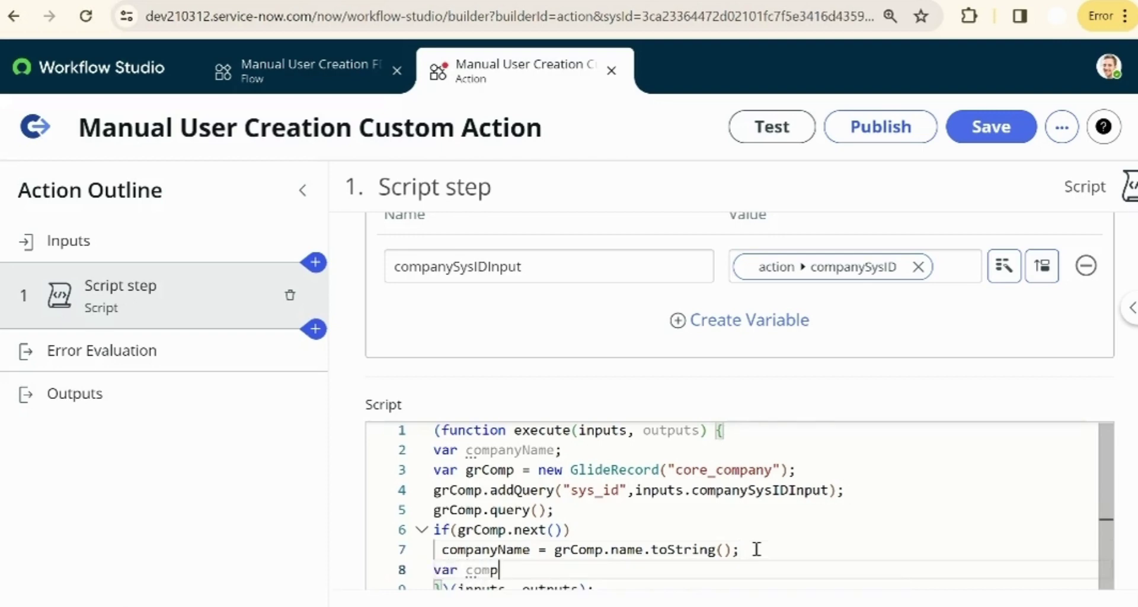
{"action": "type", "text": "Mapping = gs.get"}
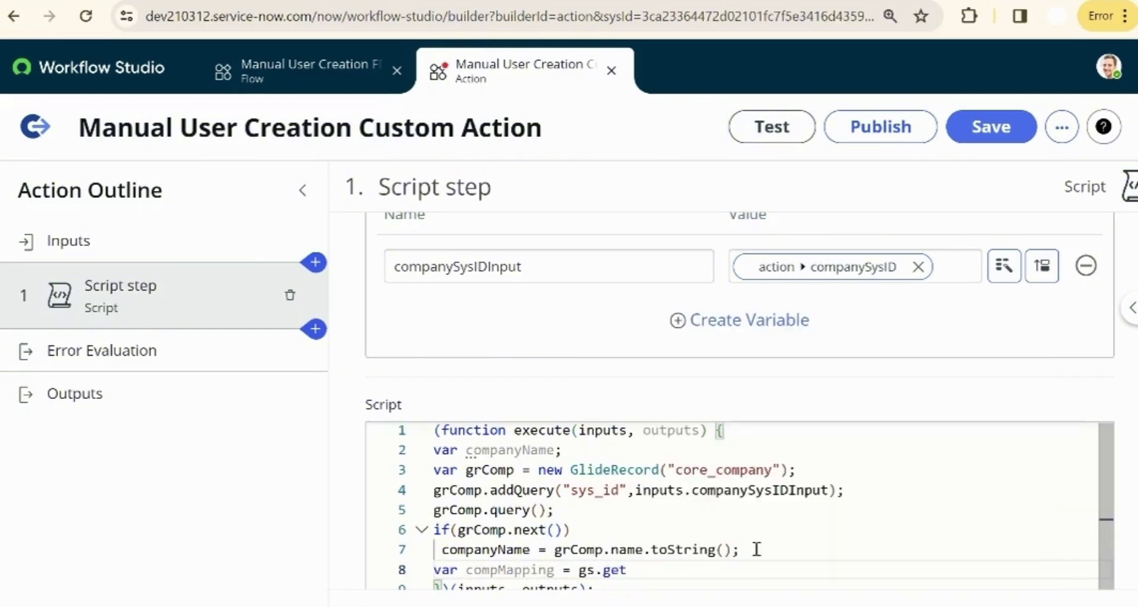
{"action": "type", "text": "Property(\""}
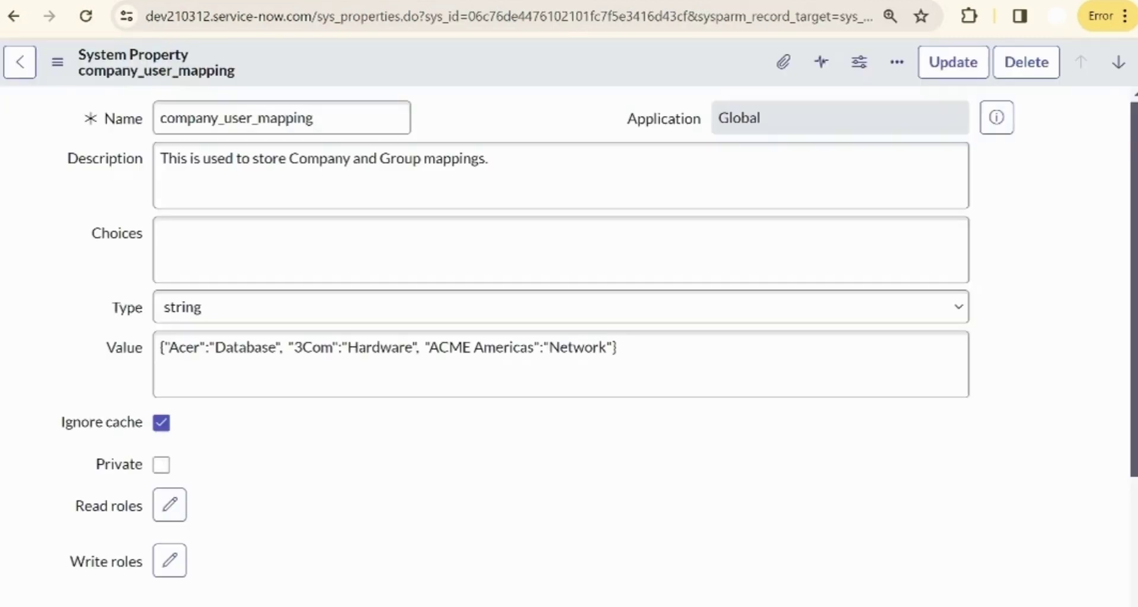
{"action": "double_click", "coordinate": [280, 117]}
{"action": "key", "text": "ctrl+c"}
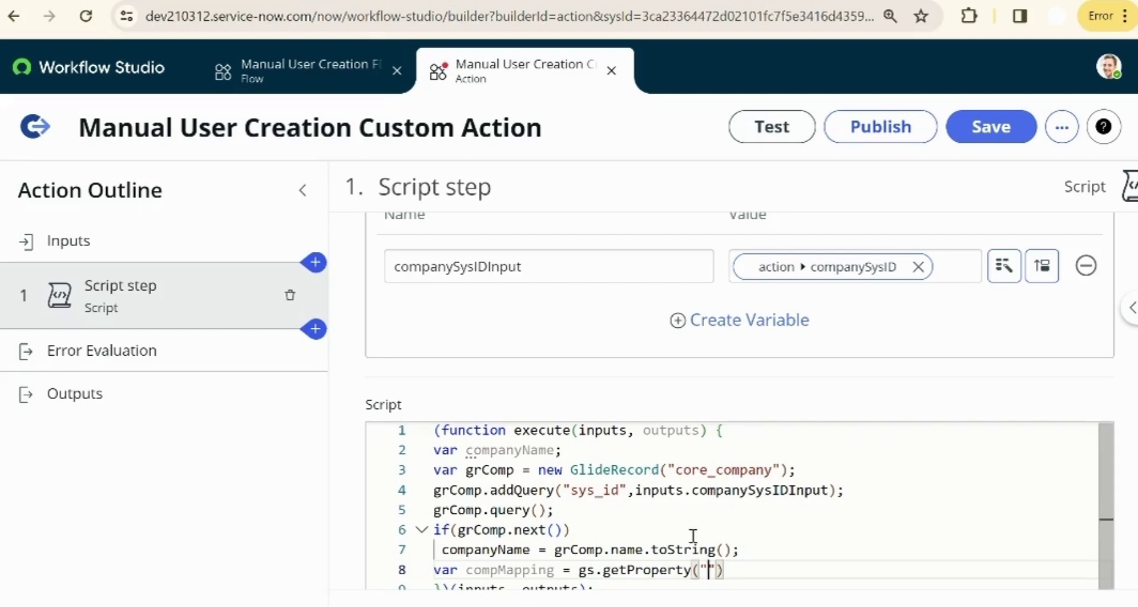
{"action": "left_click", "coordinate": [707, 569]}
{"action": "key", "text": "ctrl+v"}
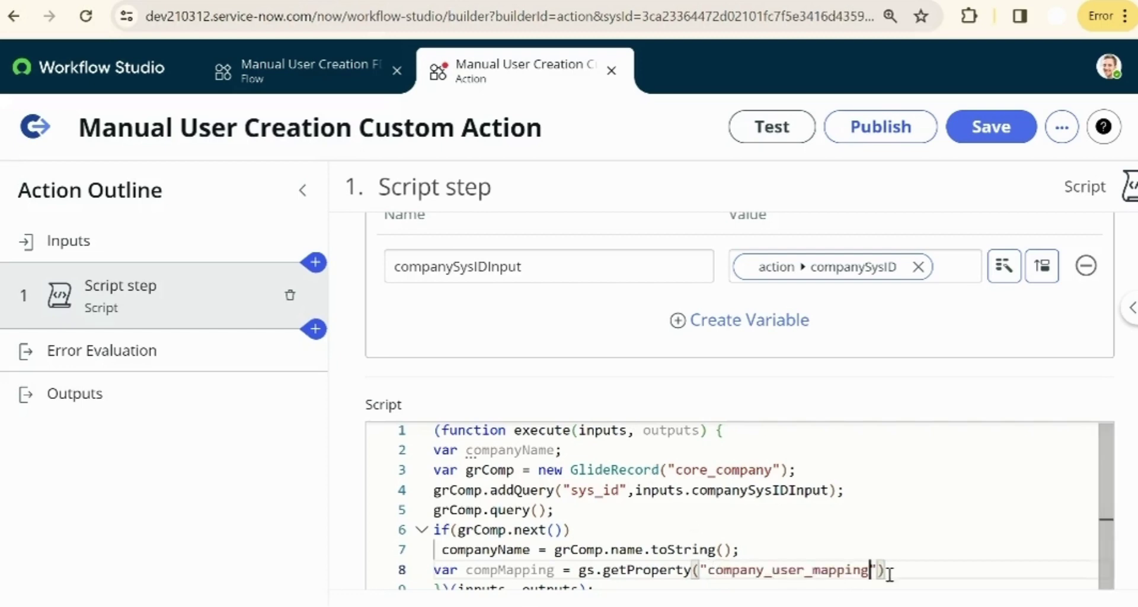
{"action": "type", "text": ";"}
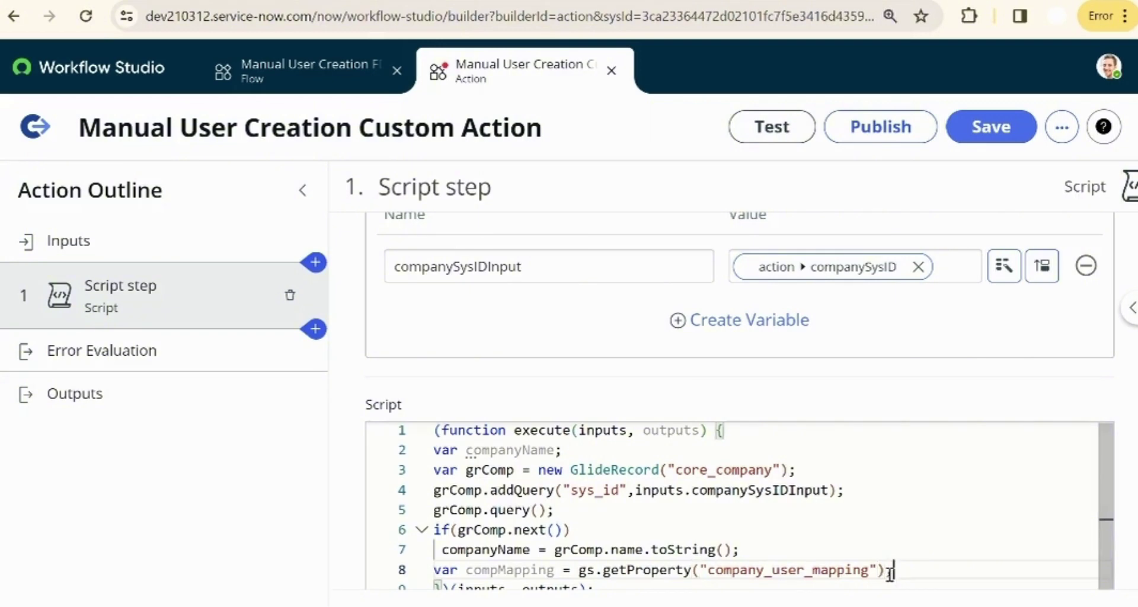
{"action": "key", "text": "Return"}
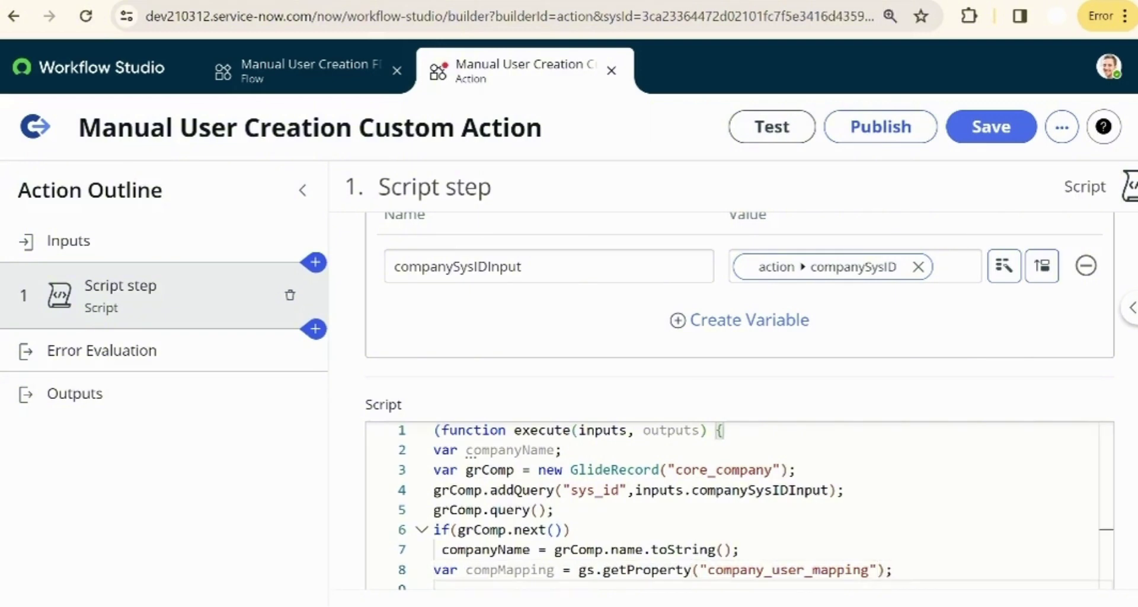
{"action": "scroll", "coordinate": [437, 552], "scroll_direction": "down", "scroll_amount": 1}
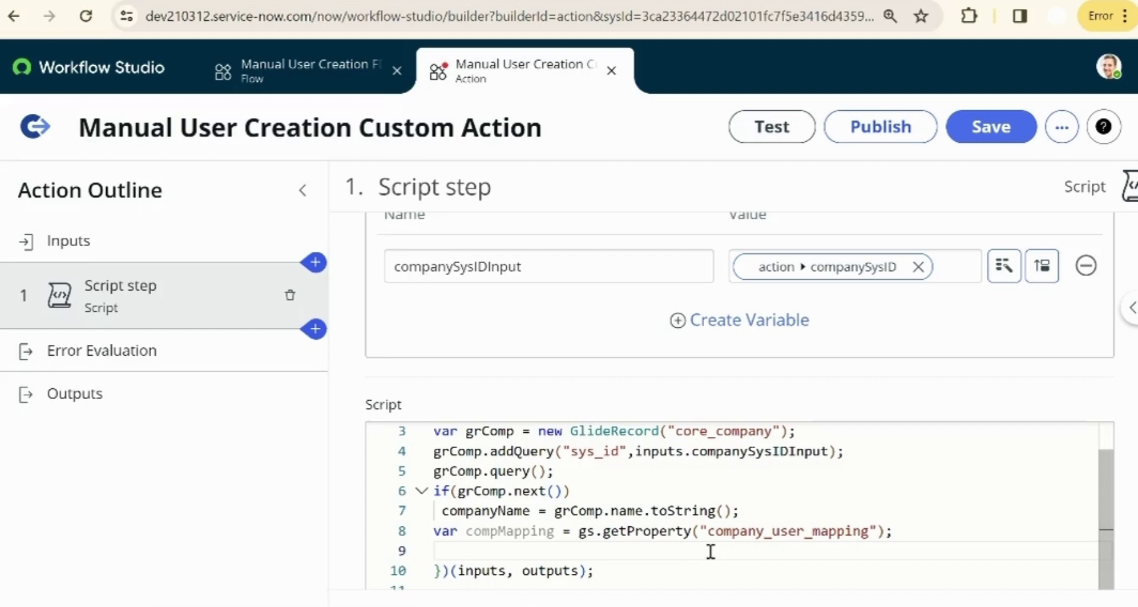
- Add var compParse = JSON.parse(compMapping); below the property lookup line
{"action": "left_click", "coordinate": [905, 529]}
{"action": "key", "text": "Return"}
{"action": "type", "text": "var compParse = JSON.parse(com"}
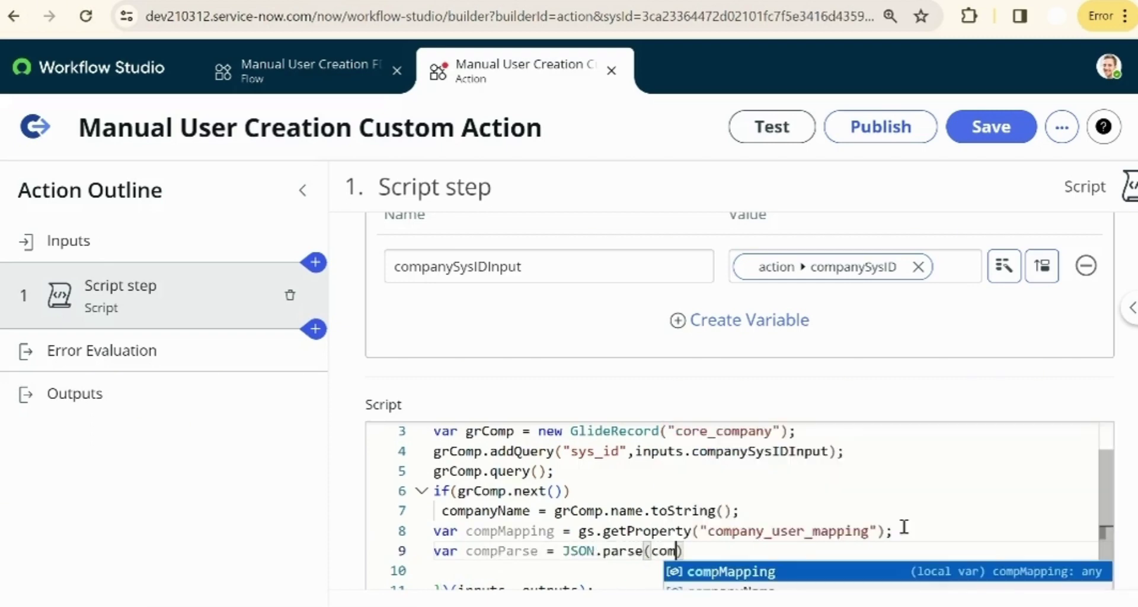
{"action": "key", "text": "Return"}
{"action": "type", "text": ");"}
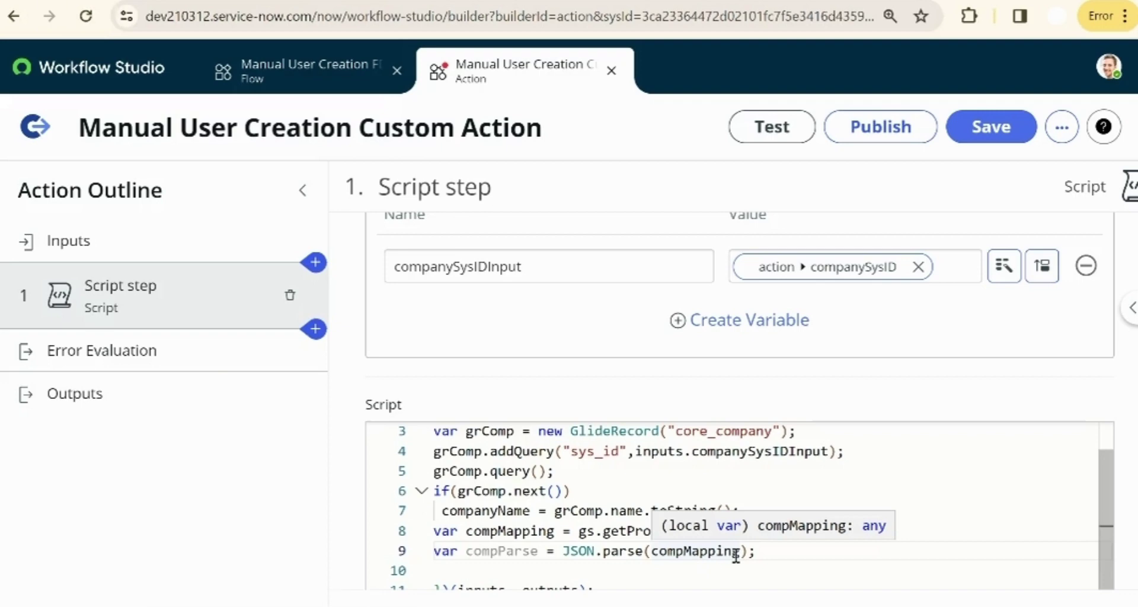
- Add var assignmentGroupName = compParse[companyName]; on the next line
{"action": "left_click", "coordinate": [769, 555]}
{"action": "key", "text": "Return"}
{"action": "type", "text": "var"}
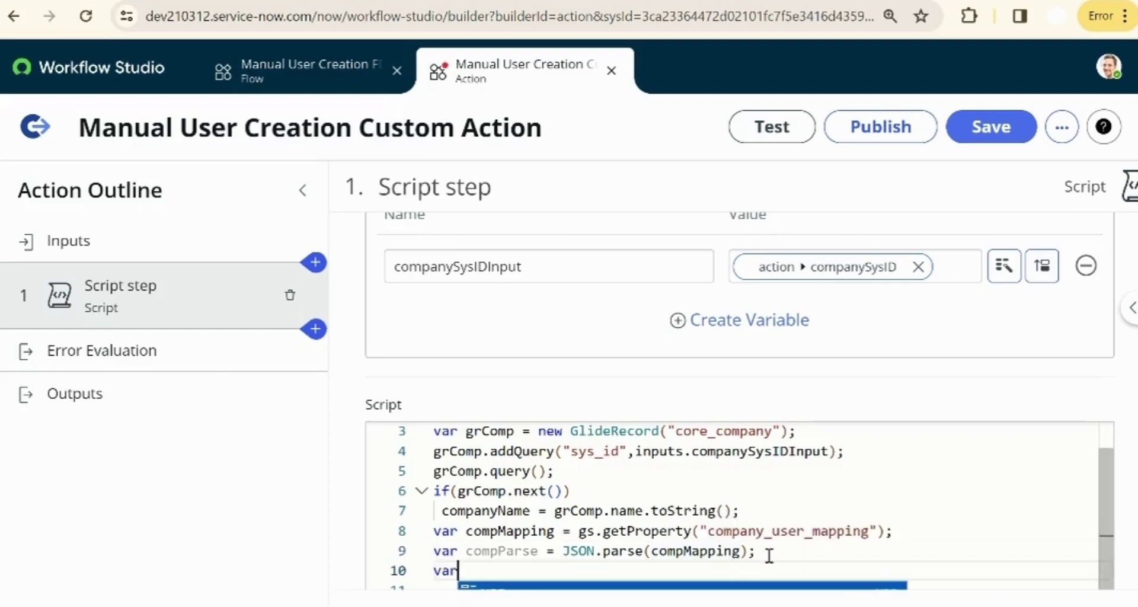
{"action": "type", "text": " assignmentGroupName = co"}
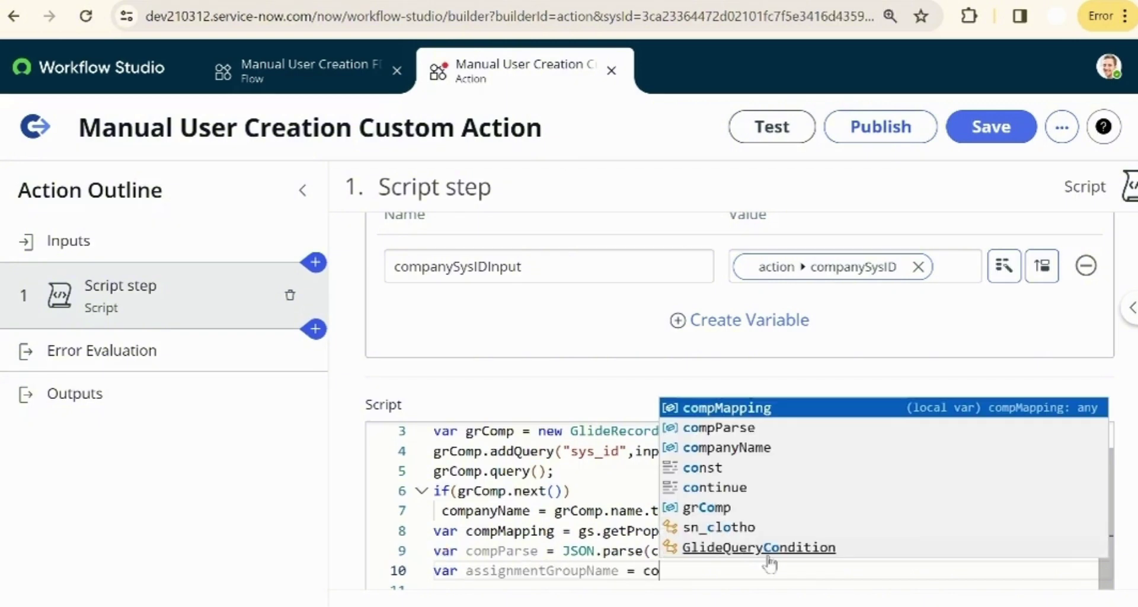
{"action": "type", "text": "mpParse[companyName"}
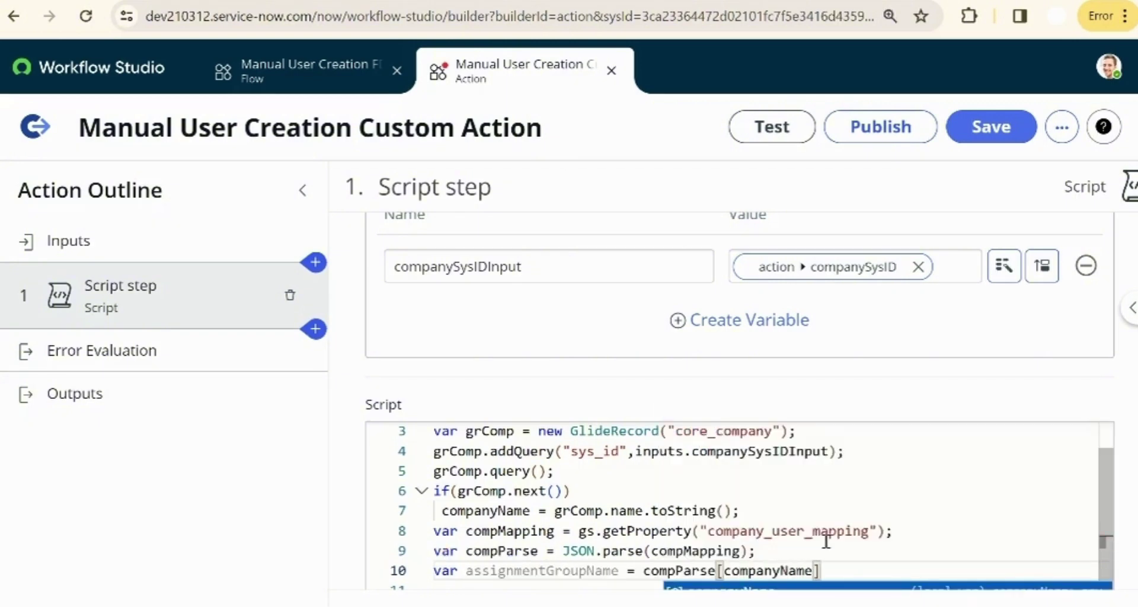
{"action": "type", "text": "];"}
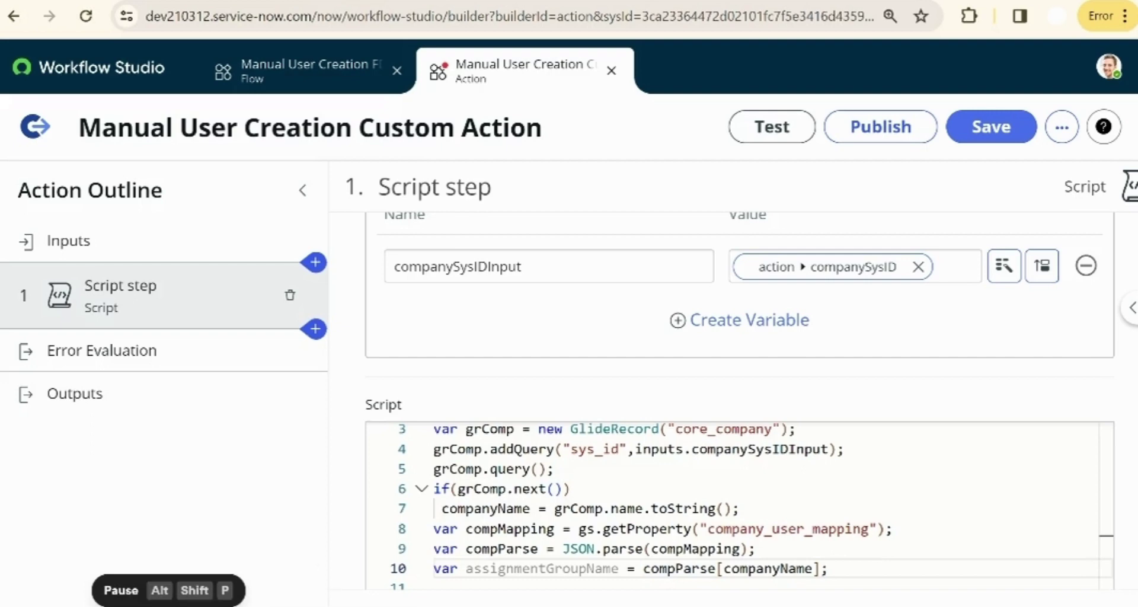
{"action": "scroll", "coordinate": [592, 504], "scroll_direction": "down", "scroll_amount": 3}
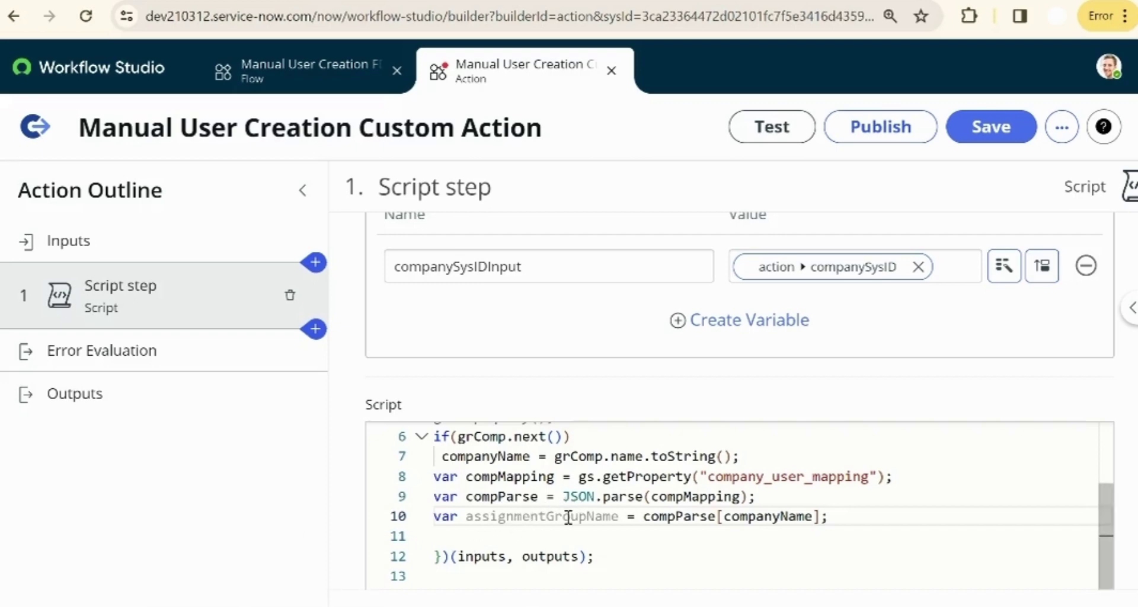
- Declare grAsg as a GlideRecord on sys_user_group filtered by name = assignmentGroupName
{"action": "mouse_move", "coordinate": [528, 508]}
{"action": "left_click", "coordinate": [851, 524]}
{"action": "key", "text": "Return"}
{"action": "key", "text": "Return"}
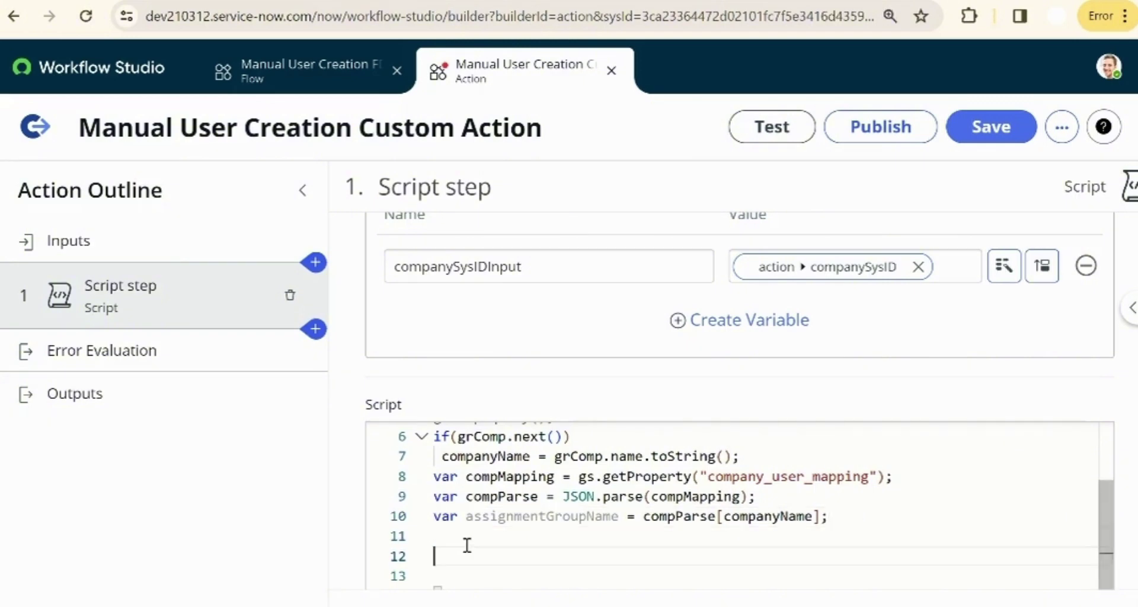
{"action": "type", "text": "var grAsg = new GlideRecord(\"sy"}
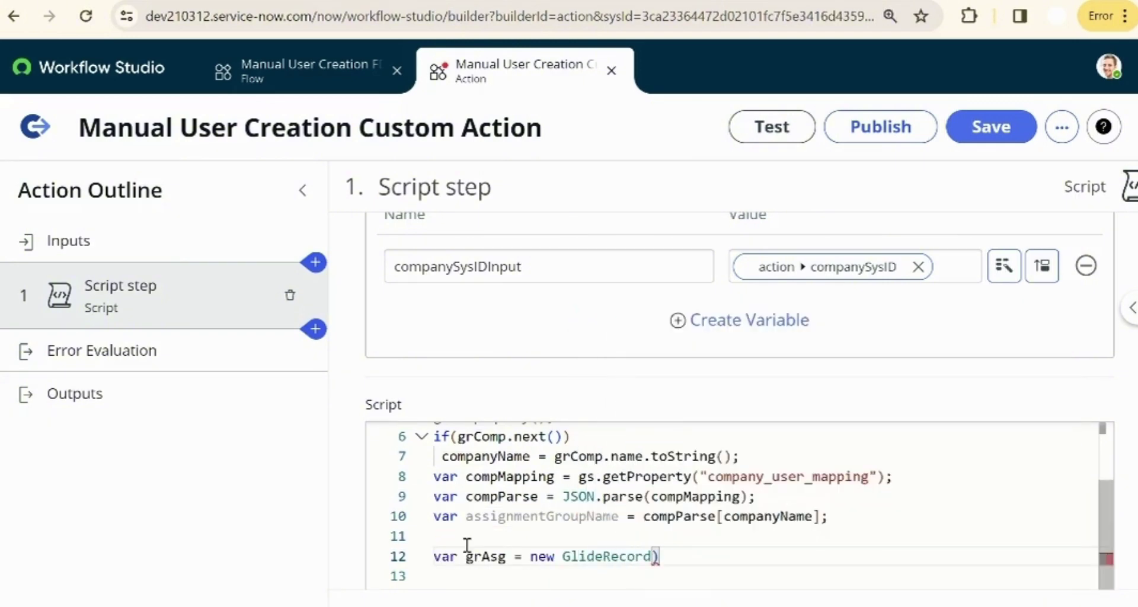
{"action": "type", "text": "s_user_group\");"}
{"action": "key", "text": "Return"}
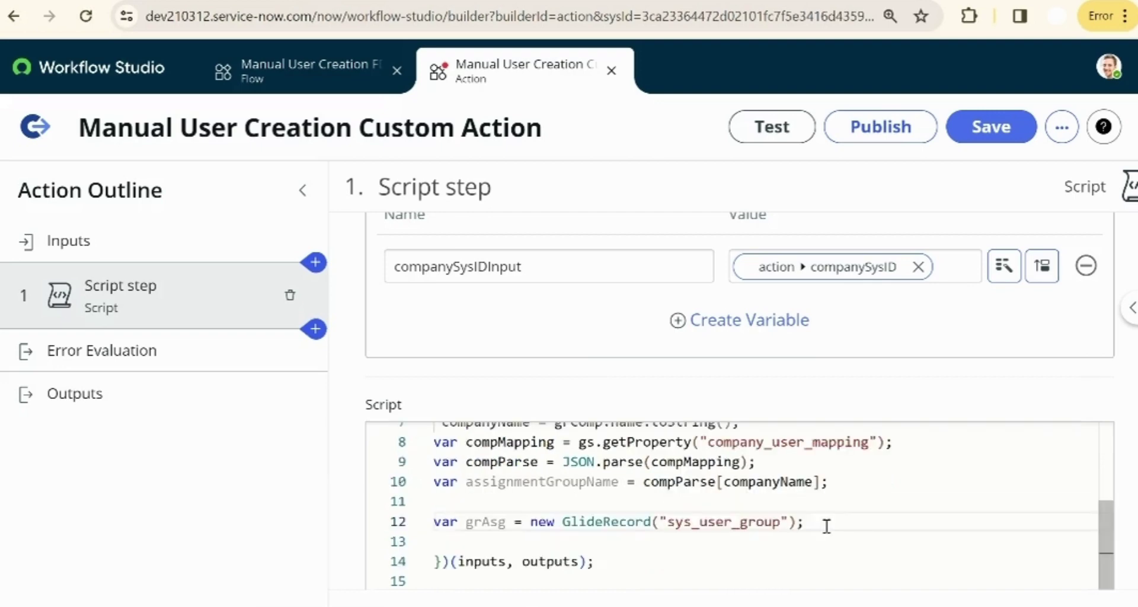
{"action": "type", "text": "grAsg.addQuery(\"name,"}
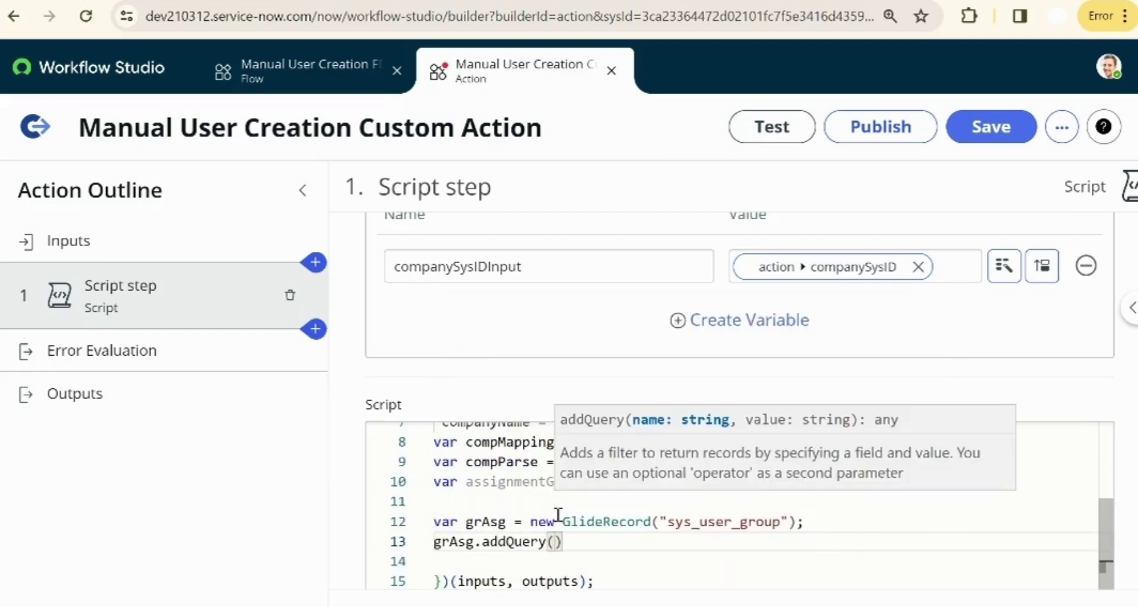
{"action": "key", "text": "BackSpace"}
{"action": "type", "text": "\",assignmentGroupName)"}
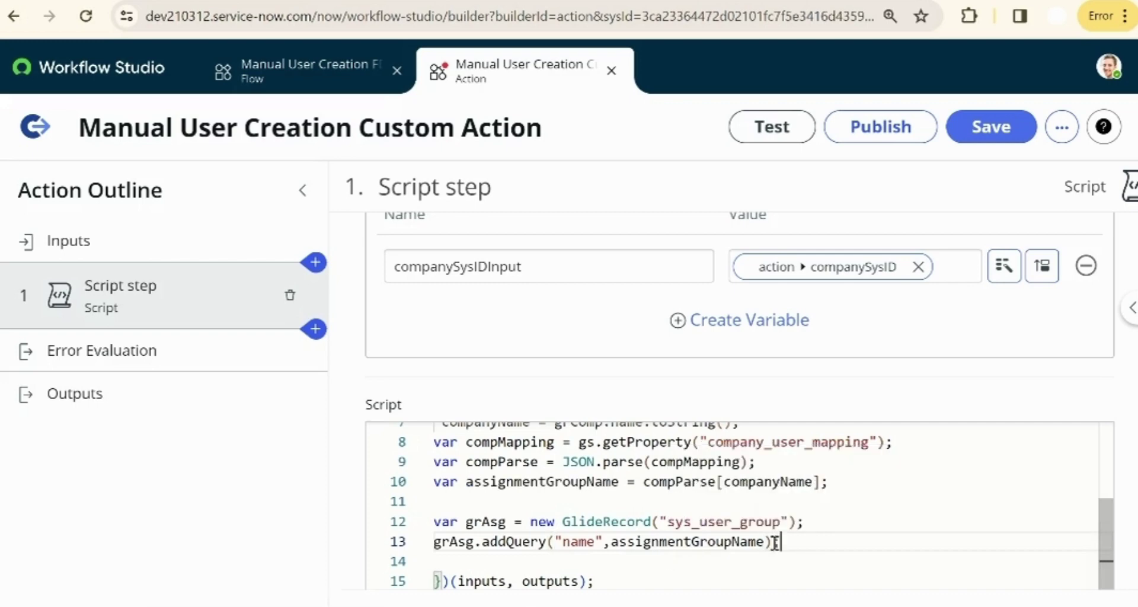
- Limit grAsg to 1 result, run the query, and add an if(grAsg.next()) check
{"action": "key", "text": "Return"}
{"action": "type", "text": "grAsg.setLimit(1)"}
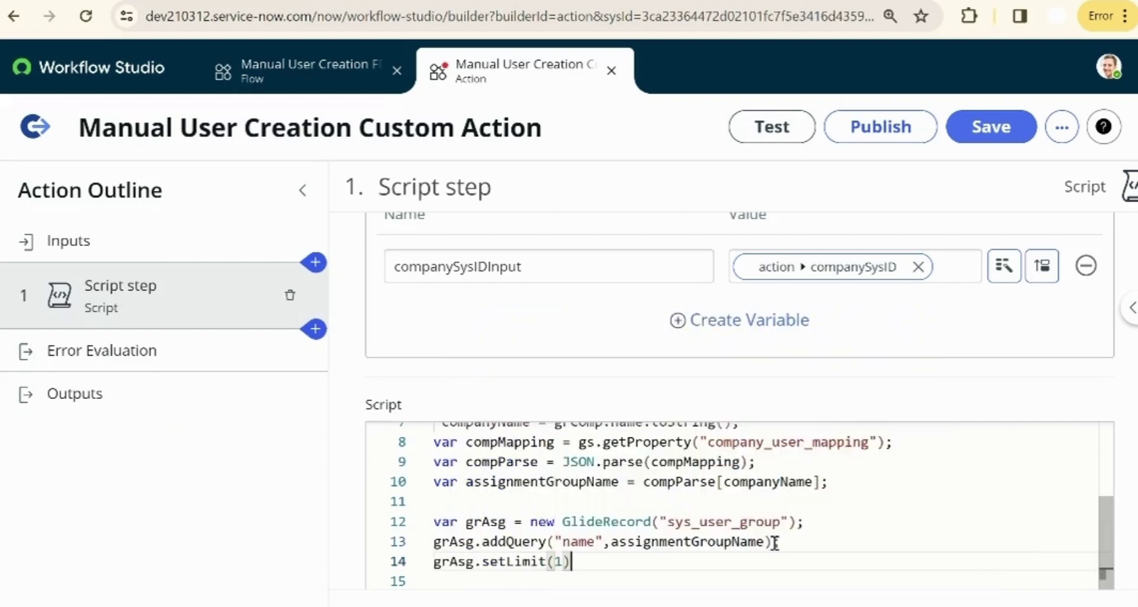
{"action": "key", "text": "Return"}
{"action": "type", "text": "grAsg.query();"}
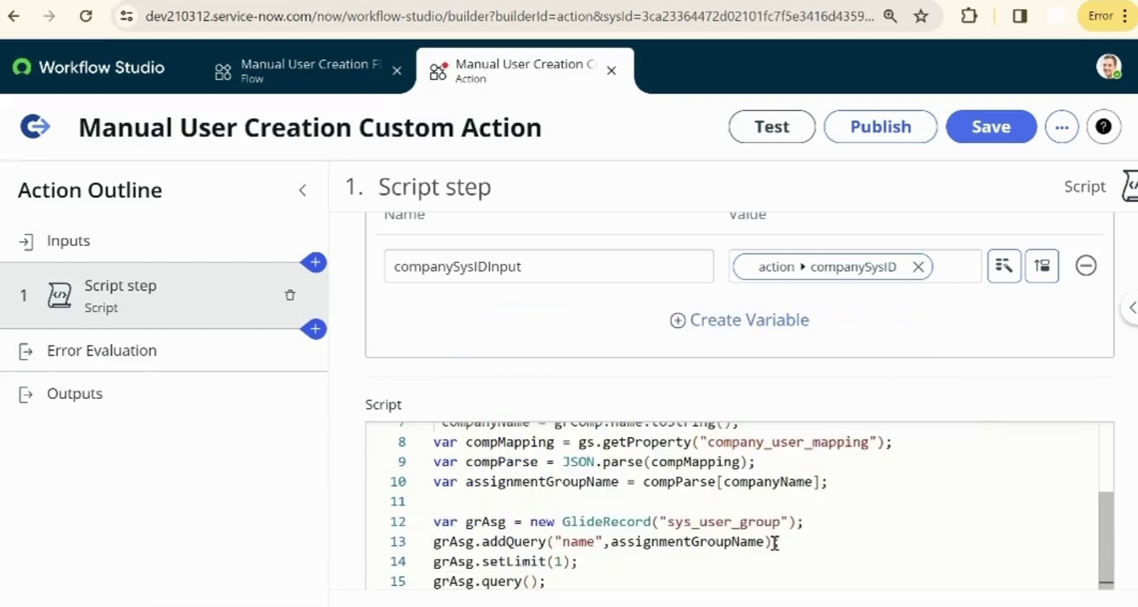
{"action": "key", "text": "Return"}
{"action": "type", "text": "if(grAs"}
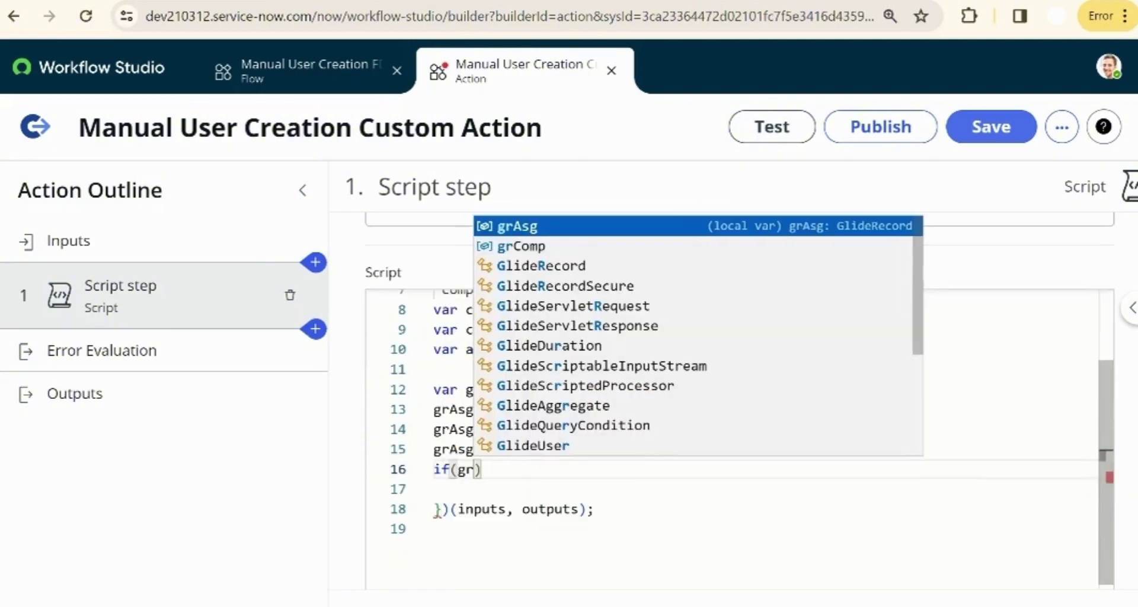
{"action": "type", "text": "g.next()"}
{"action": "scroll", "coordinate": [654, 437], "scroll_direction": "up", "scroll_amount": 1}
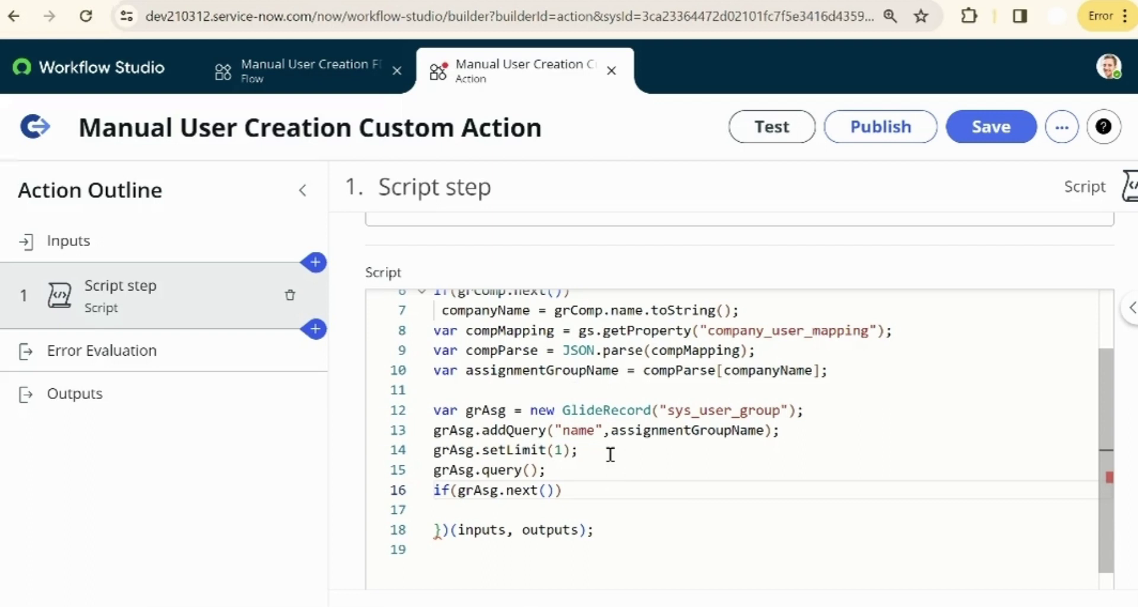
{"action": "left_click", "coordinate": [577, 490]}
- Add a Script step output variable with label and name asg_sysid
{"action": "scroll", "coordinate": [576, 488], "scroll_direction": "down", "scroll_amount": 5}
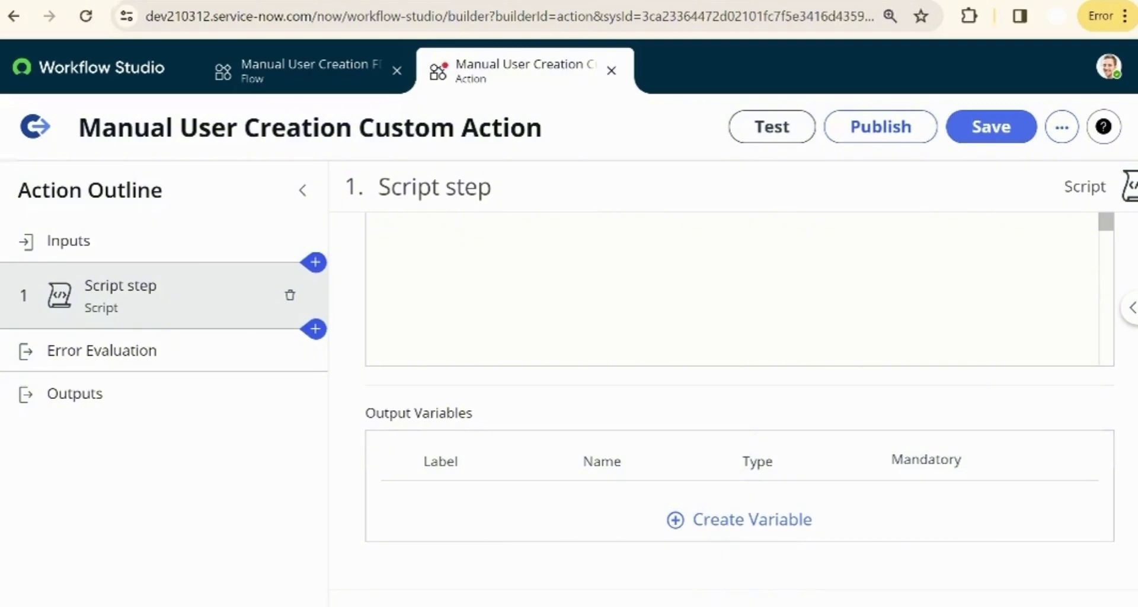
{"action": "left_click", "coordinate": [681, 522]}
{"action": "left_click", "coordinate": [470, 516]}
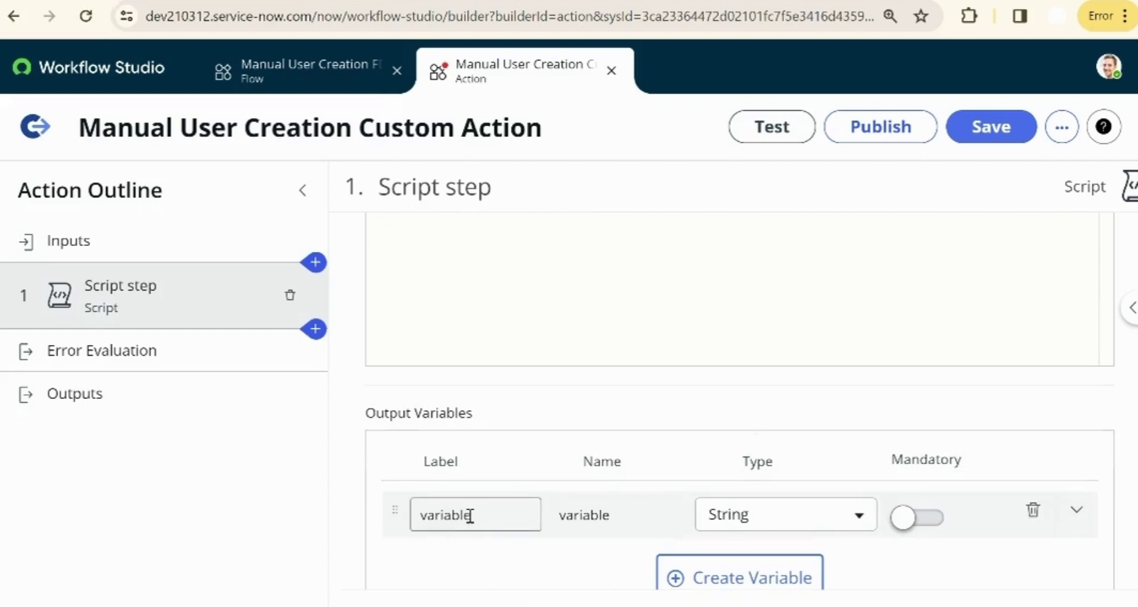
{"action": "double_click", "coordinate": [470, 515]}
{"action": "type", "text": "asg_sysid"}
{"action": "double_click", "coordinate": [574, 516]}
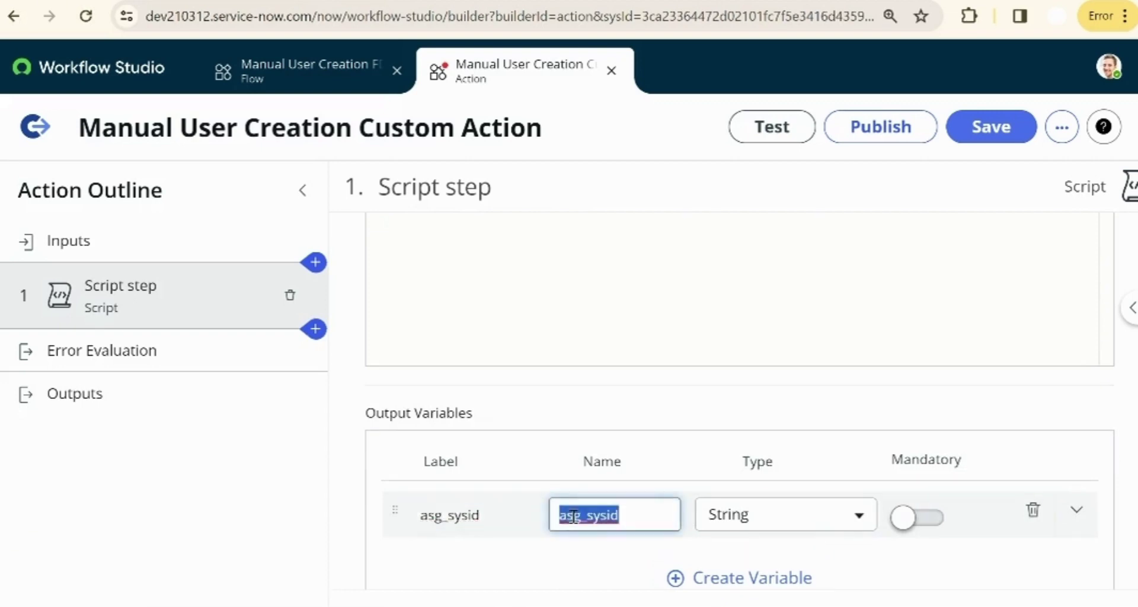
{"action": "type", "text": "asg_sysid"}
- Set asg_sysid's type to Sys ID (GUID) and make it mandatory
{"action": "left_click", "coordinate": [858, 514]}
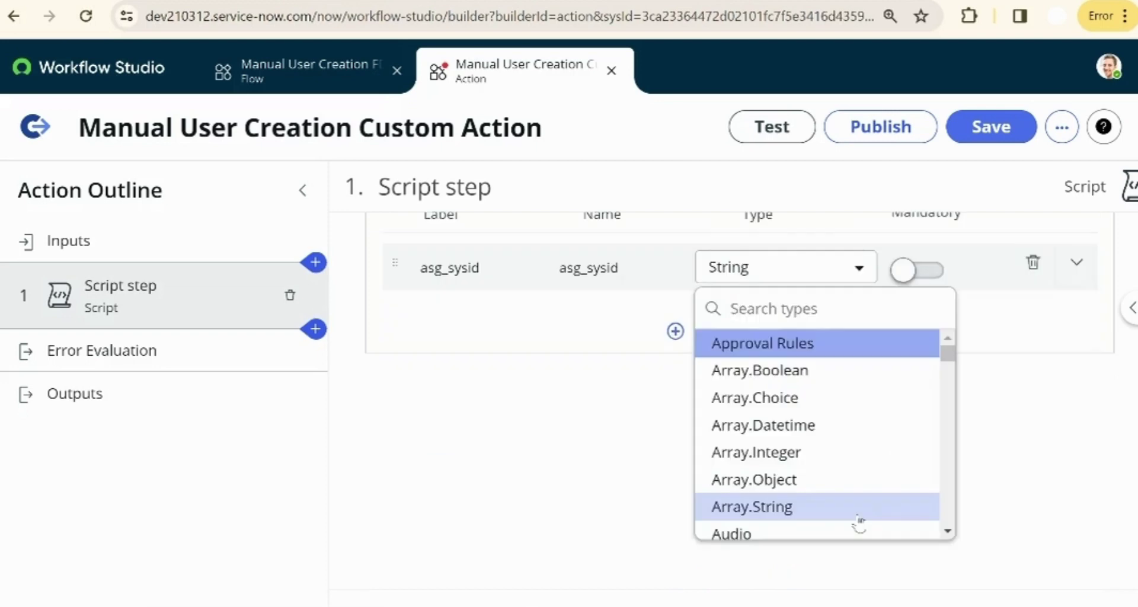
{"action": "type", "text": "sys"}
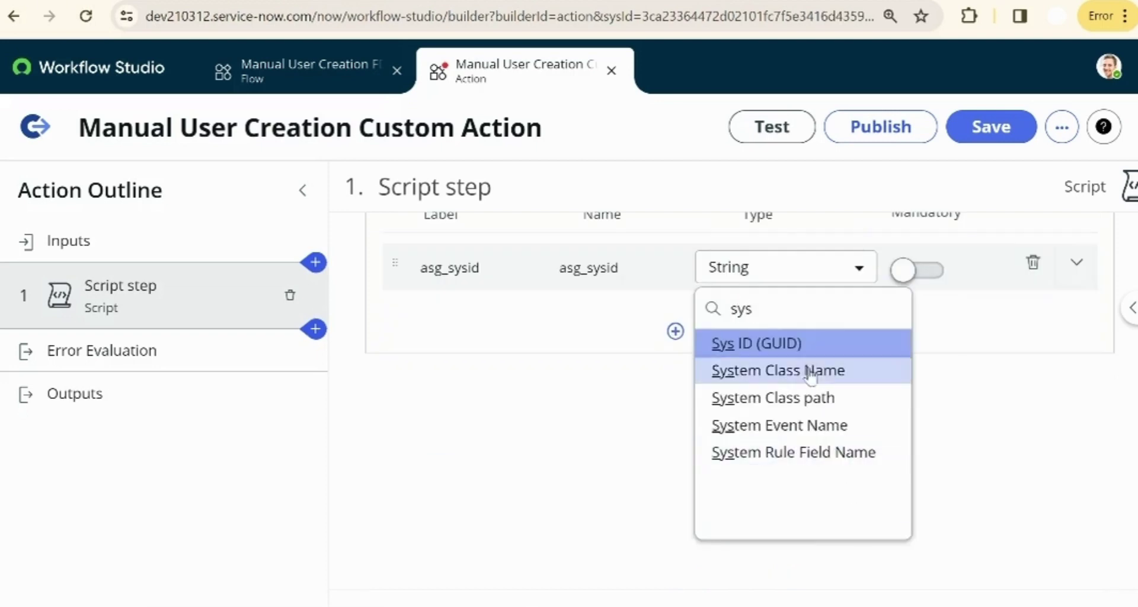
{"action": "left_click", "coordinate": [775, 344]}
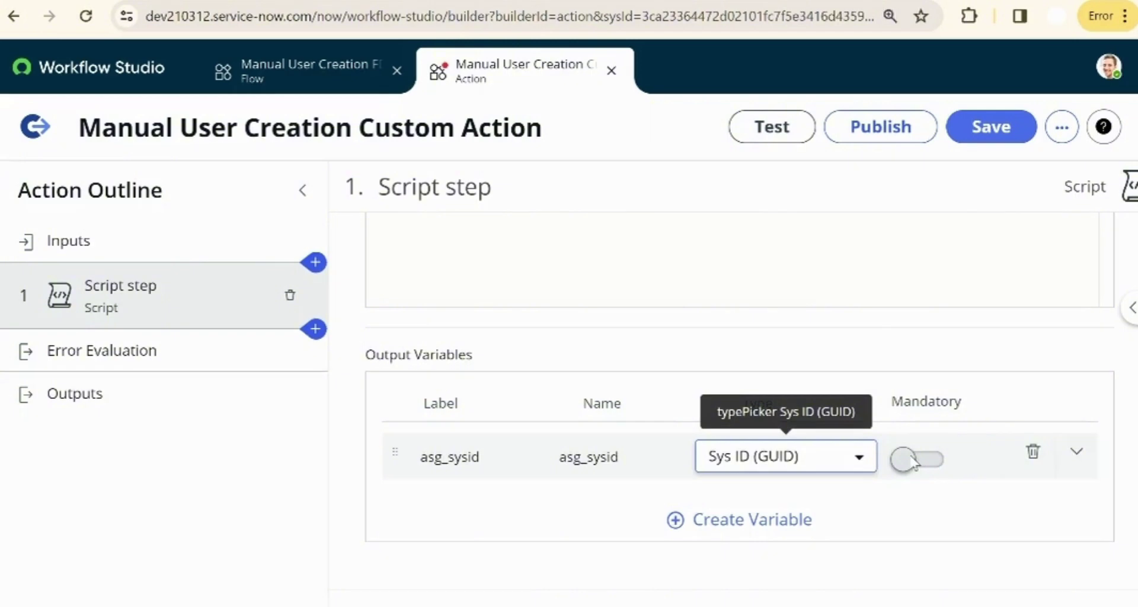
{"action": "left_click", "coordinate": [913, 460]}
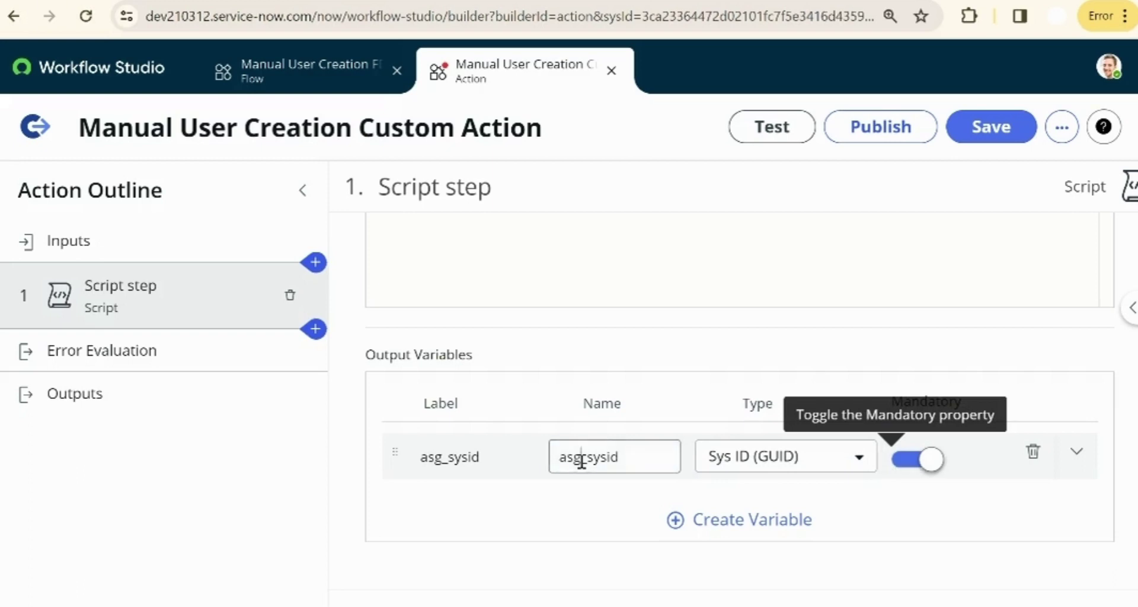
{"action": "double_click", "coordinate": [582, 461]}
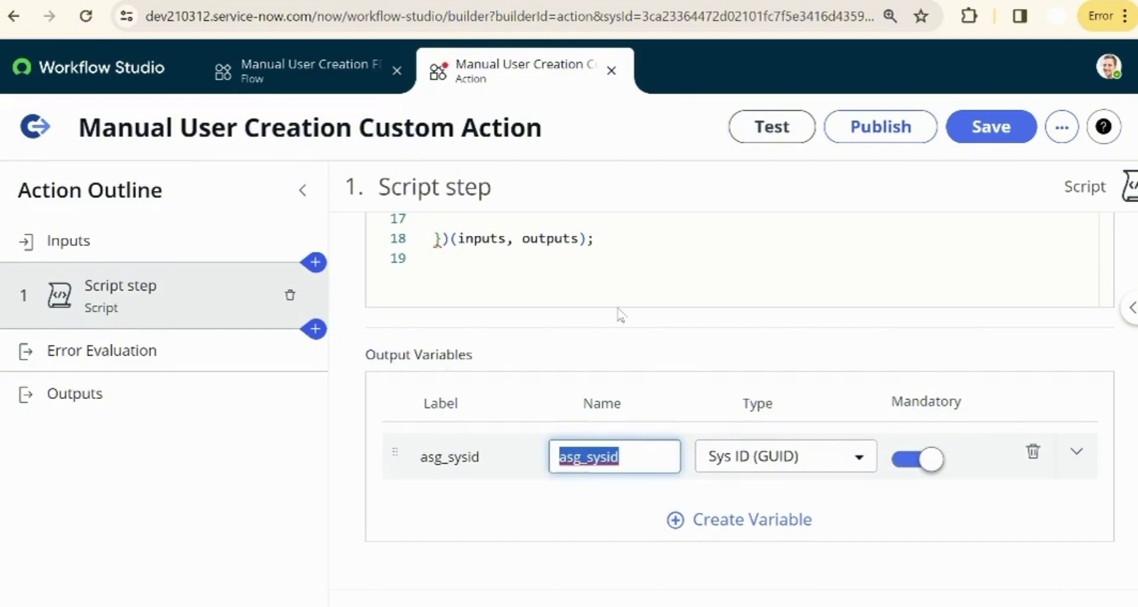
{"action": "scroll", "coordinate": [619, 314], "scroll_direction": "up", "scroll_amount": 3}
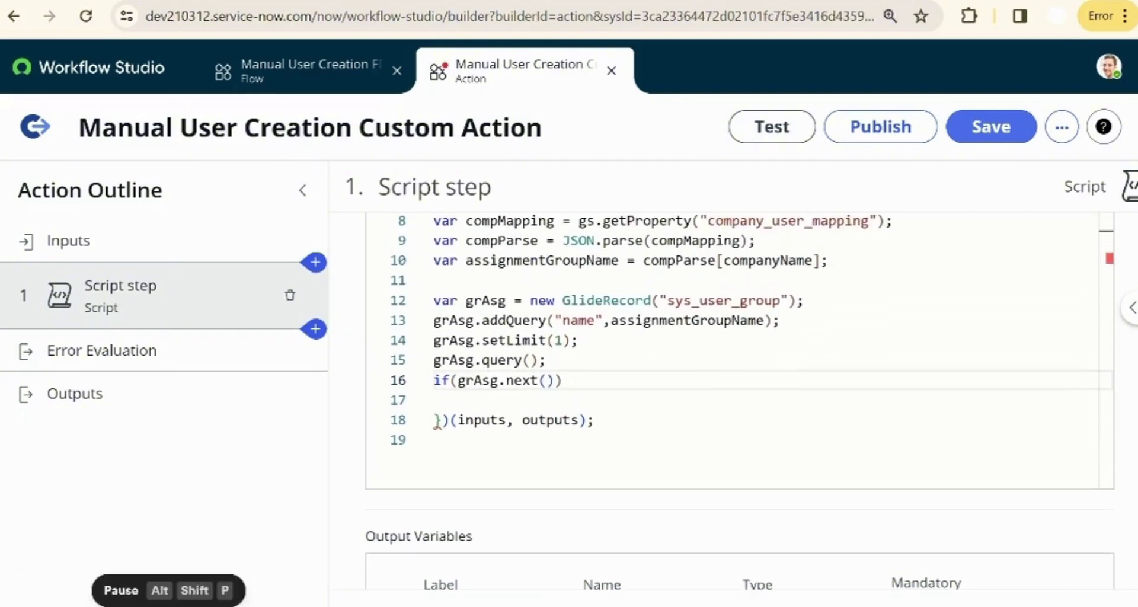
- Under if(grAsg.next()), add the line outputs.asg_sysid = grAsg.sys_id;
{"action": "left_click", "coordinate": [583, 379]}
{"action": "key", "text": "Return"}
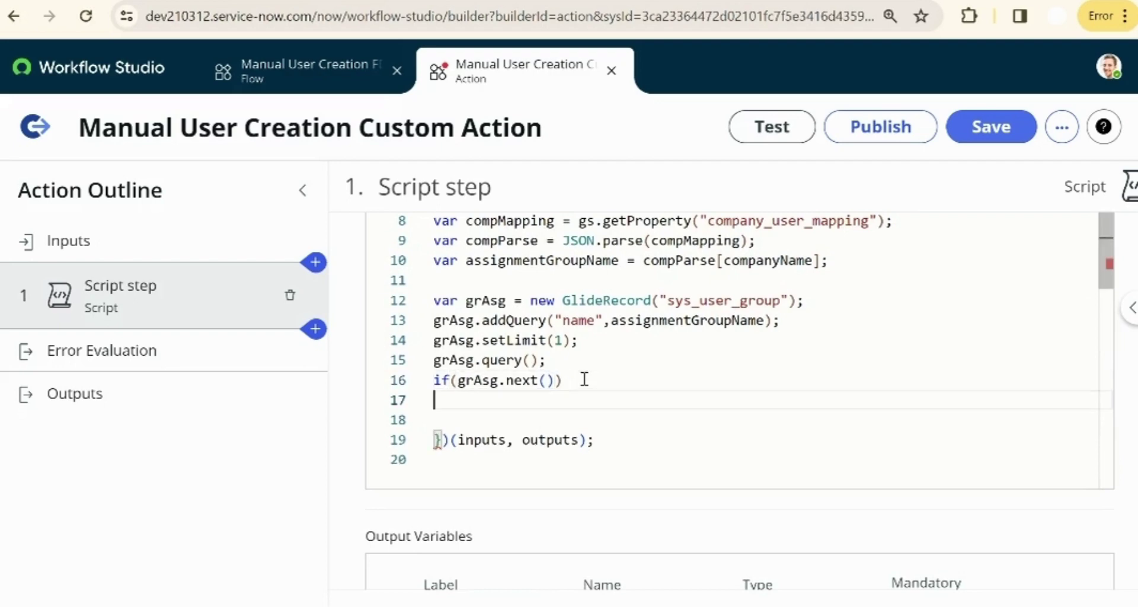
{"action": "type", "text": "ourp"}
{"action": "key", "text": "BackSpace"}
{"action": "key", "text": "BackSpace"}
{"action": "type", "text": "tputs.asg_sysid ="}
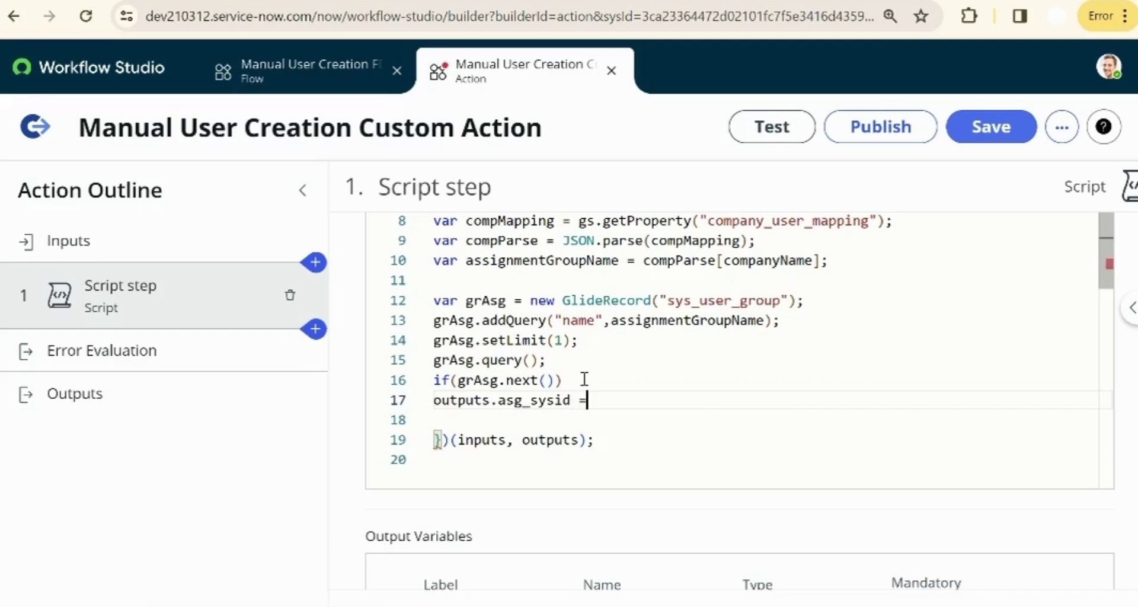
{"action": "type", "text": " grAsg.sys_id;"}
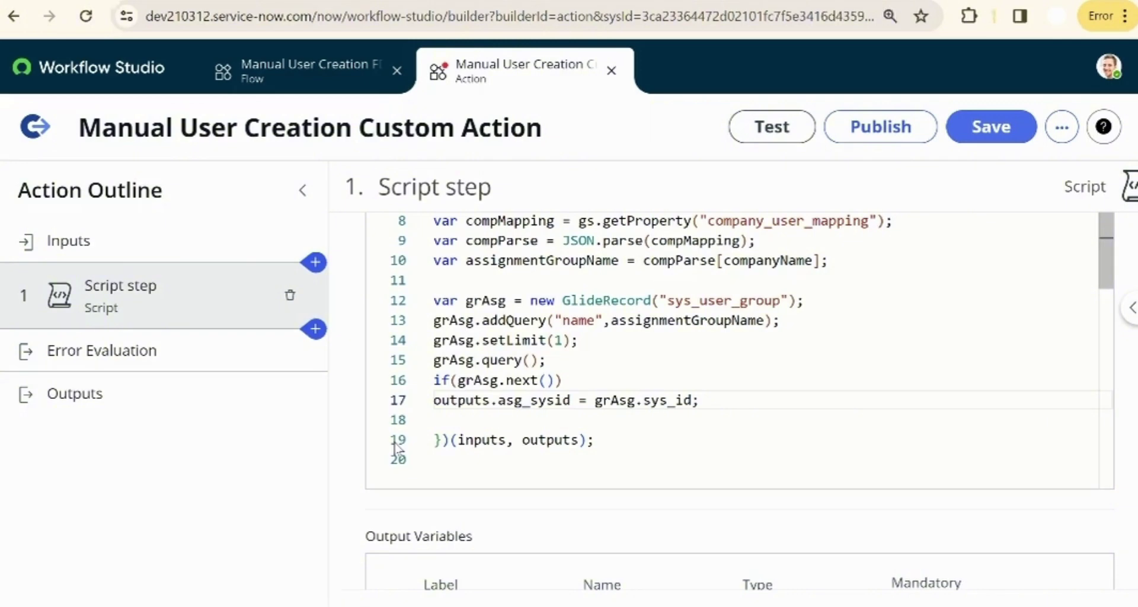
- Create a new action output labelled AssingmentGroupSysID
{"action": "left_click", "coordinate": [107, 402]}
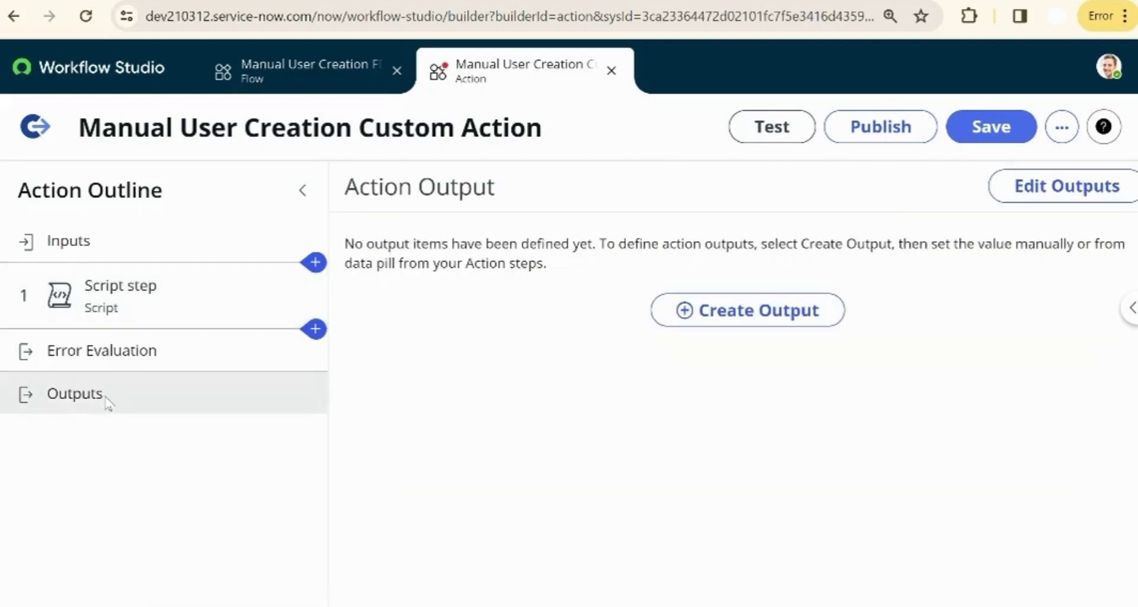
{"action": "left_click", "coordinate": [711, 320]}
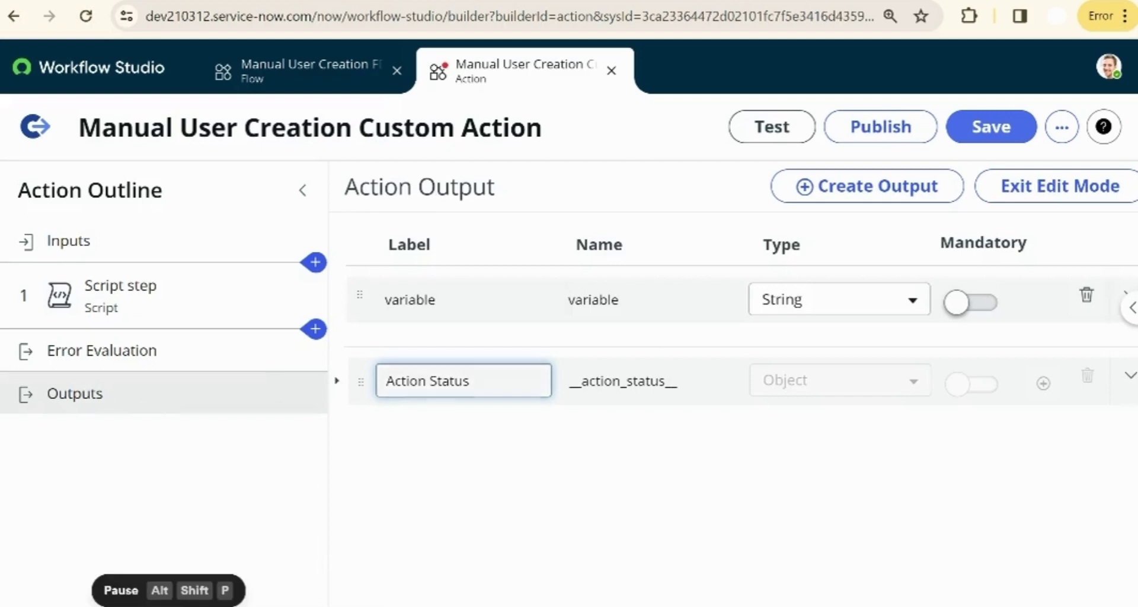
{"action": "left_click", "coordinate": [408, 303]}
{"action": "double_click", "coordinate": [409, 303]}
{"action": "type", "text": "Ass"}
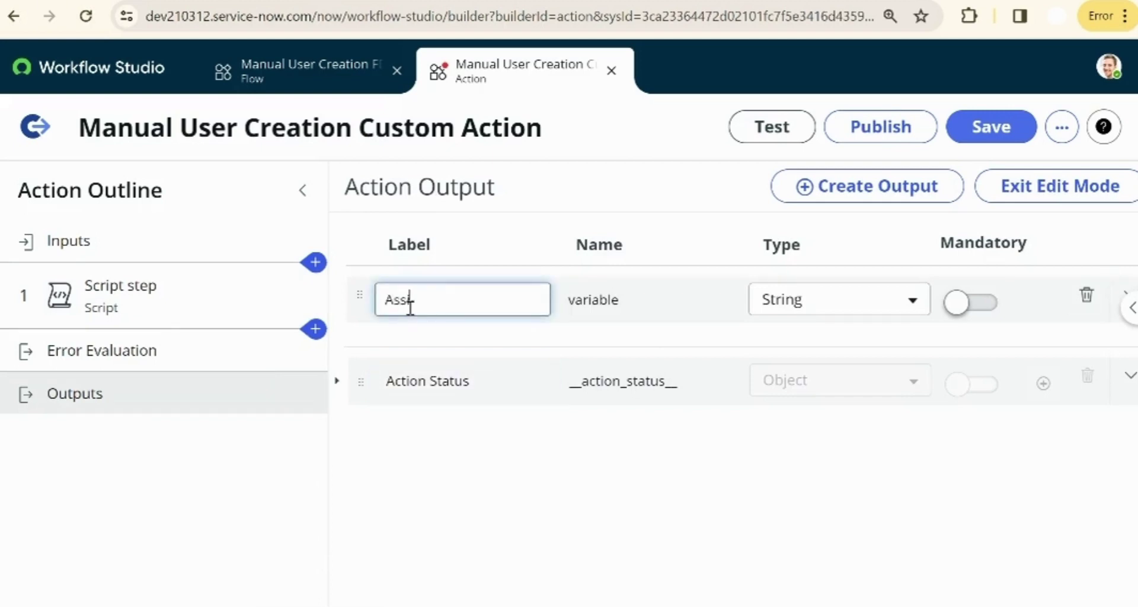
{"action": "type", "text": "ingmentGroupSysID"}
{"action": "left_click", "coordinate": [674, 300]}
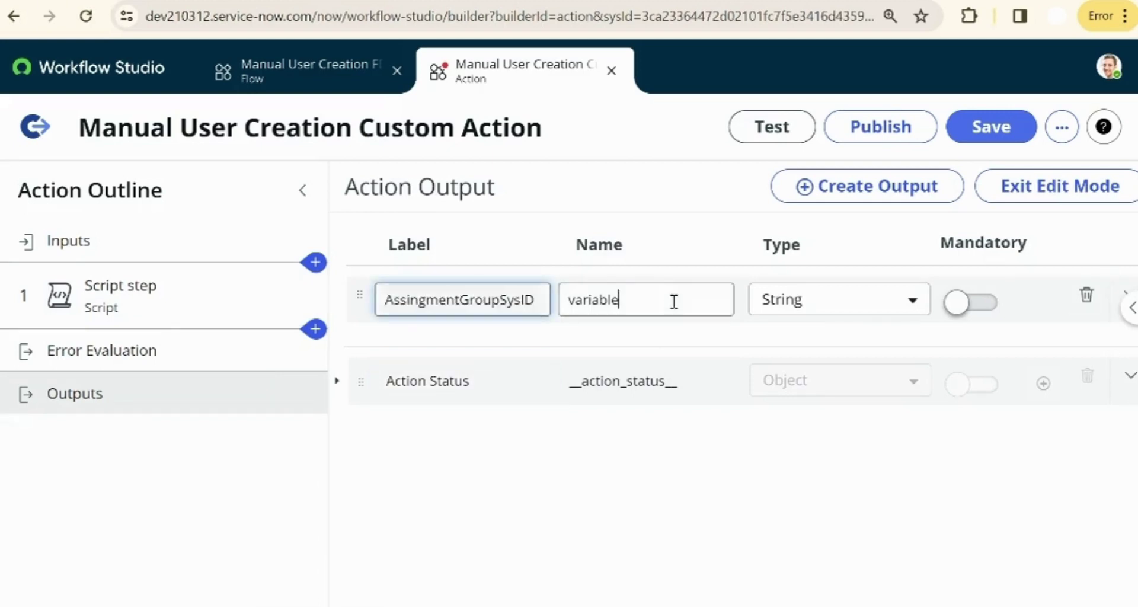
- Set AssingmentGroupSysID's type to Sys ID (GUID), make it mandatory, and exit edit mode
{"action": "left_click", "coordinate": [771, 299]}
{"action": "left_click", "coordinate": [818, 305]}
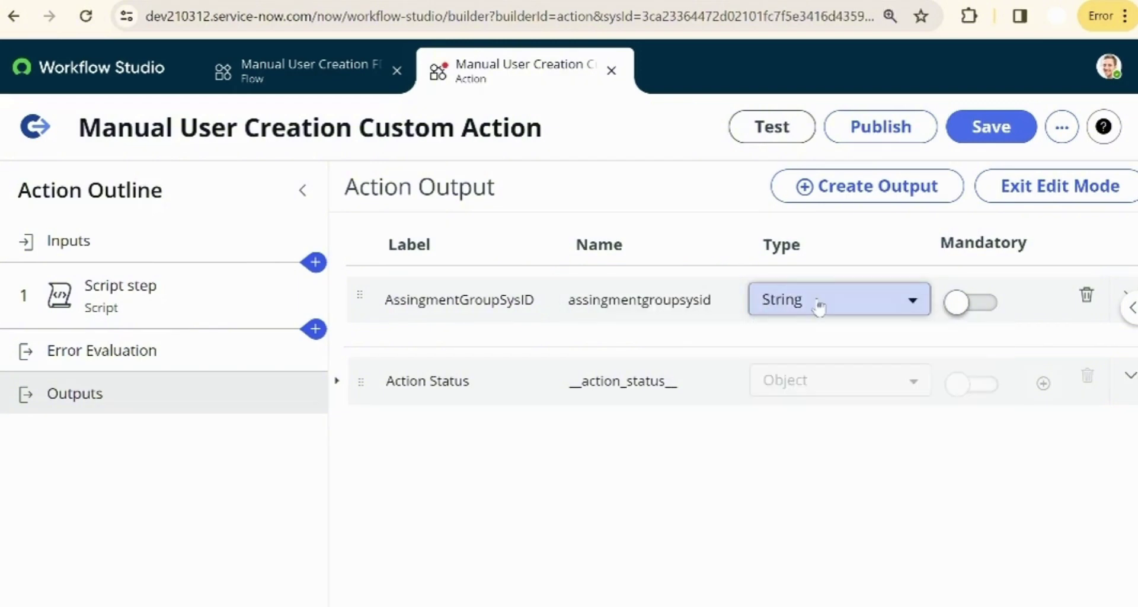
{"action": "left_click", "coordinate": [817, 305]}
{"action": "type", "text": "sys"}
{"action": "left_click", "coordinate": [818, 382]}
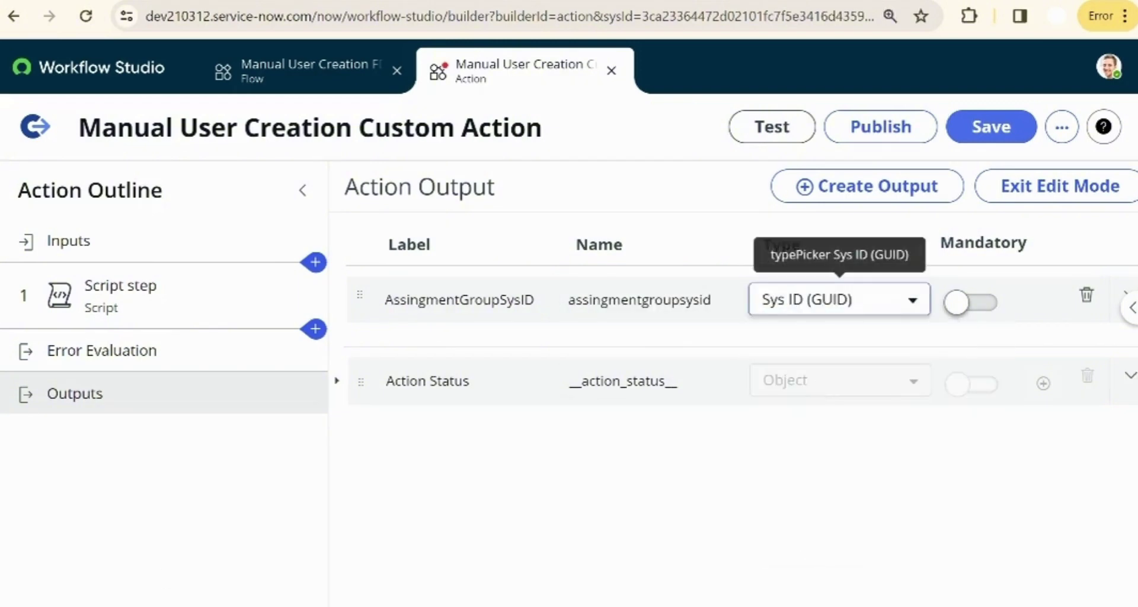
{"action": "left_click", "coordinate": [168, 604]}
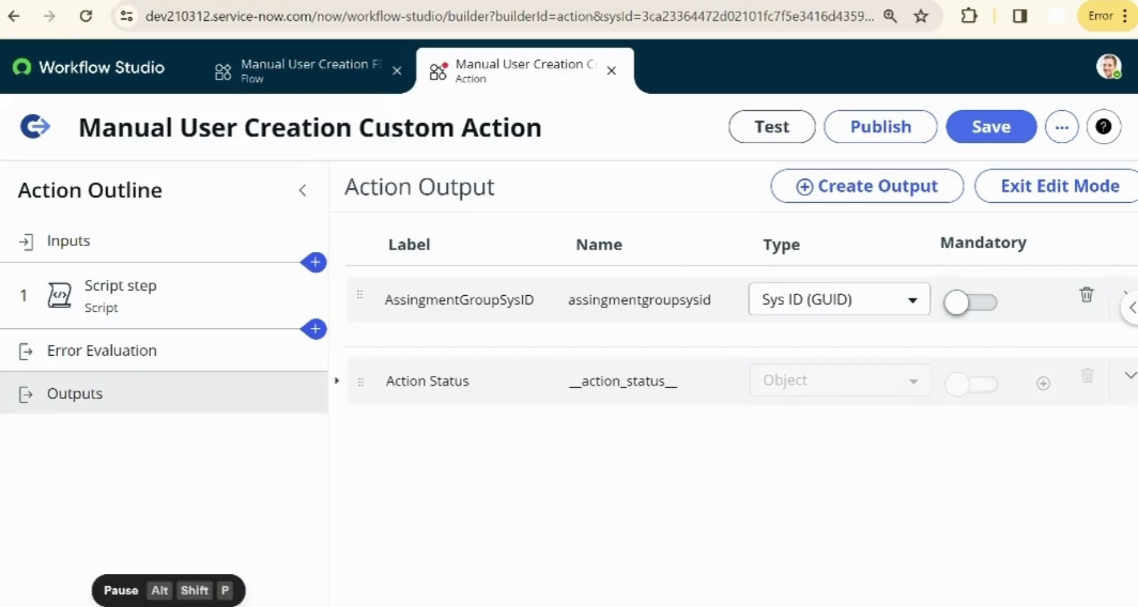
{"action": "left_click", "coordinate": [959, 303]}
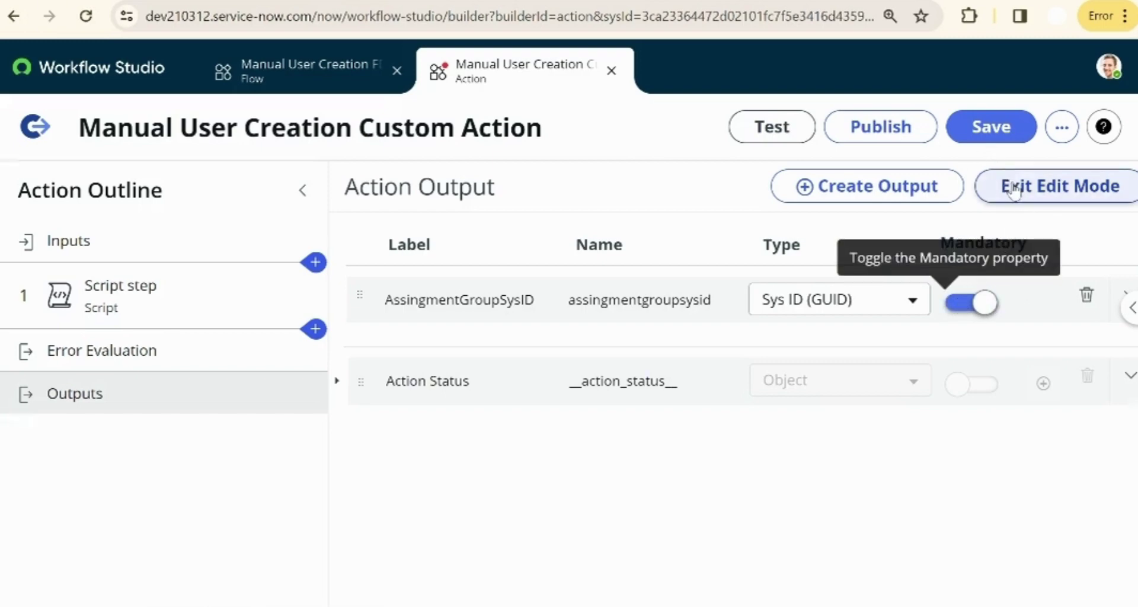
{"action": "left_click", "coordinate": [1014, 189]}
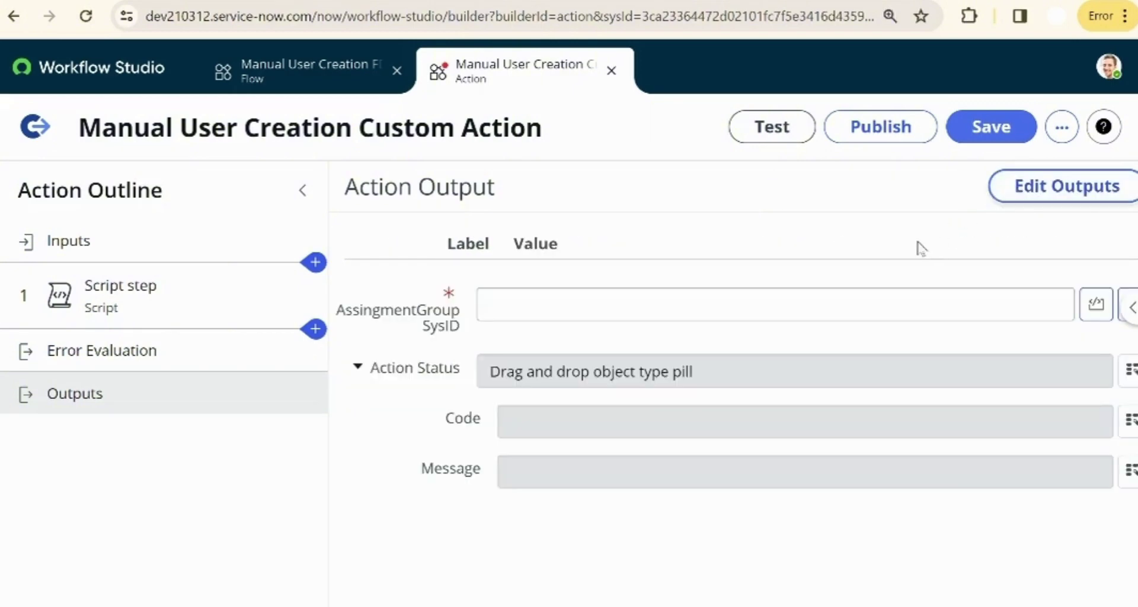
- Map the AssingmentGroupSysID output value to the Script step's asg_sysid pill, then choose Publish
{"action": "left_click", "coordinate": [750, 292]}
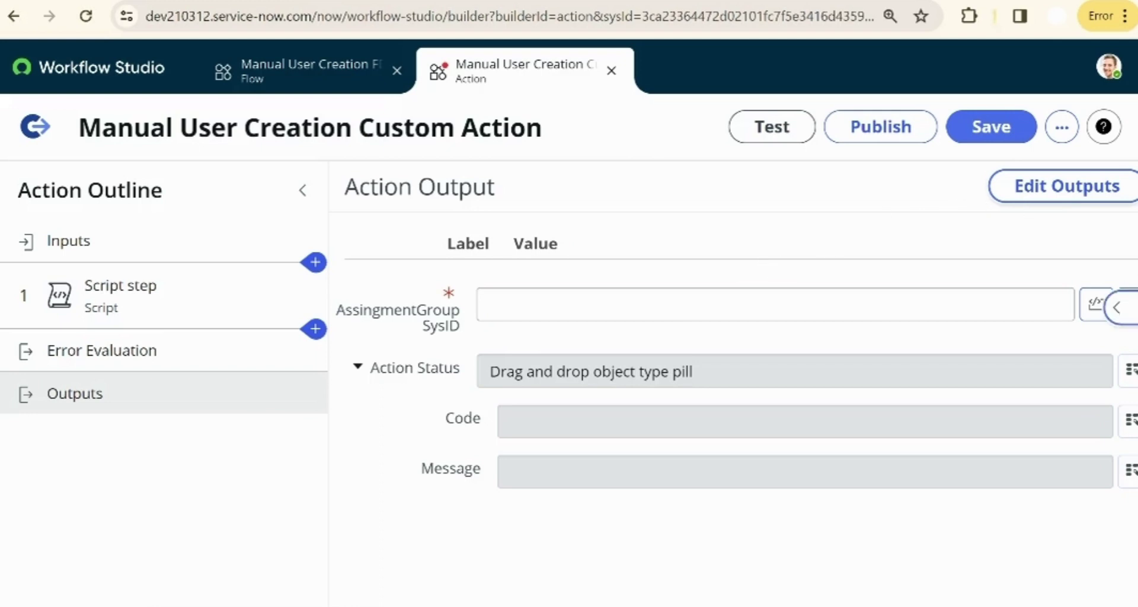
{"action": "left_click", "coordinate": [1130, 307]}
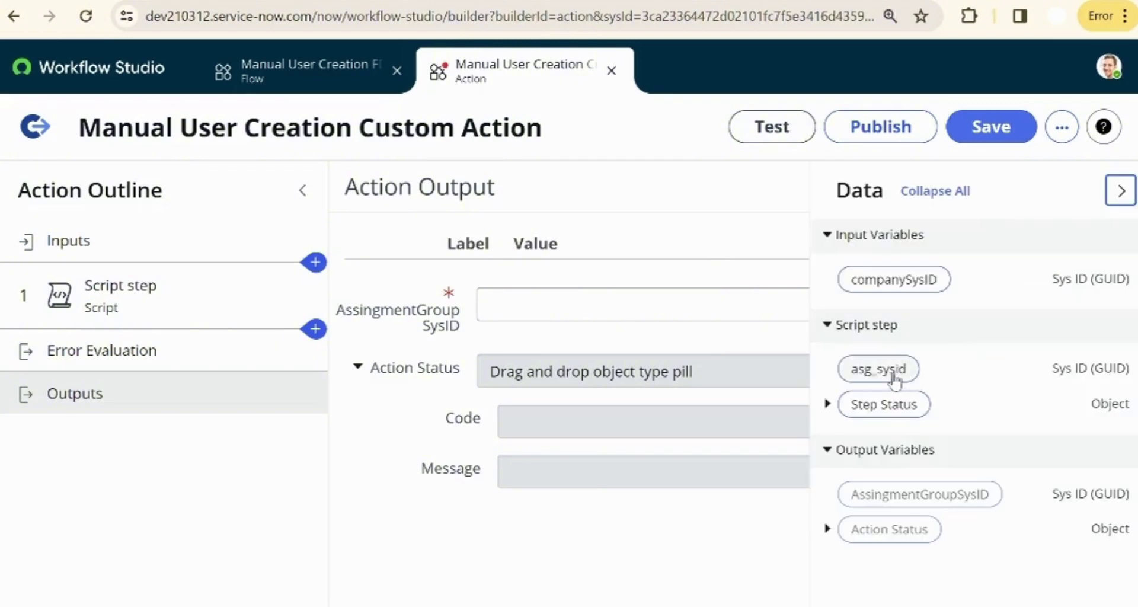
{"action": "left_click_drag", "start_coordinate": [888, 379], "coordinate": [694, 309]}
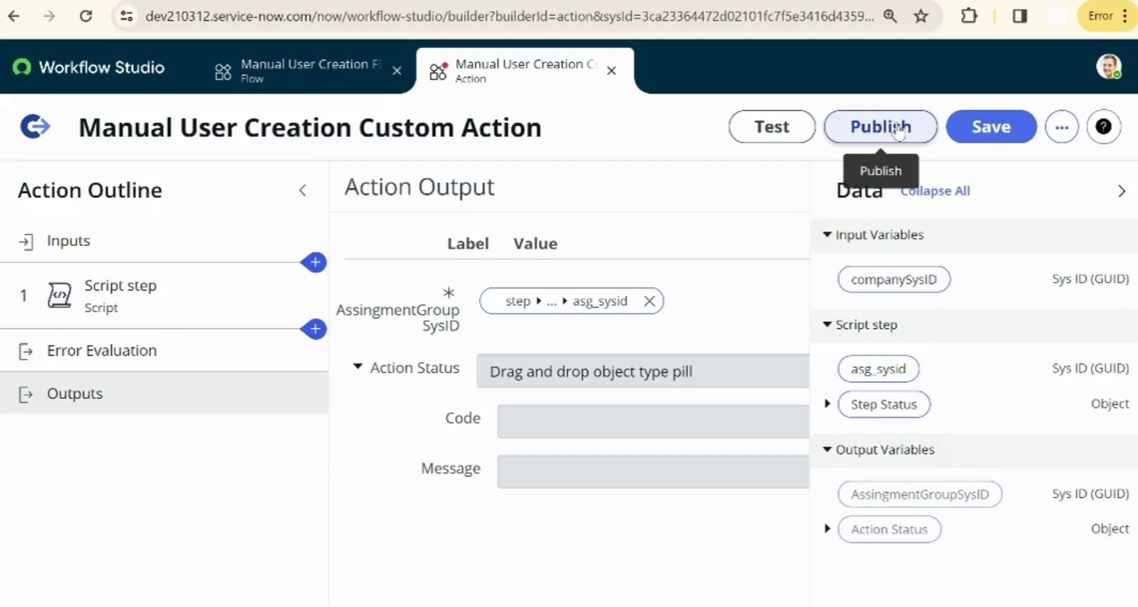
{"action": "left_click", "coordinate": [898, 130]}
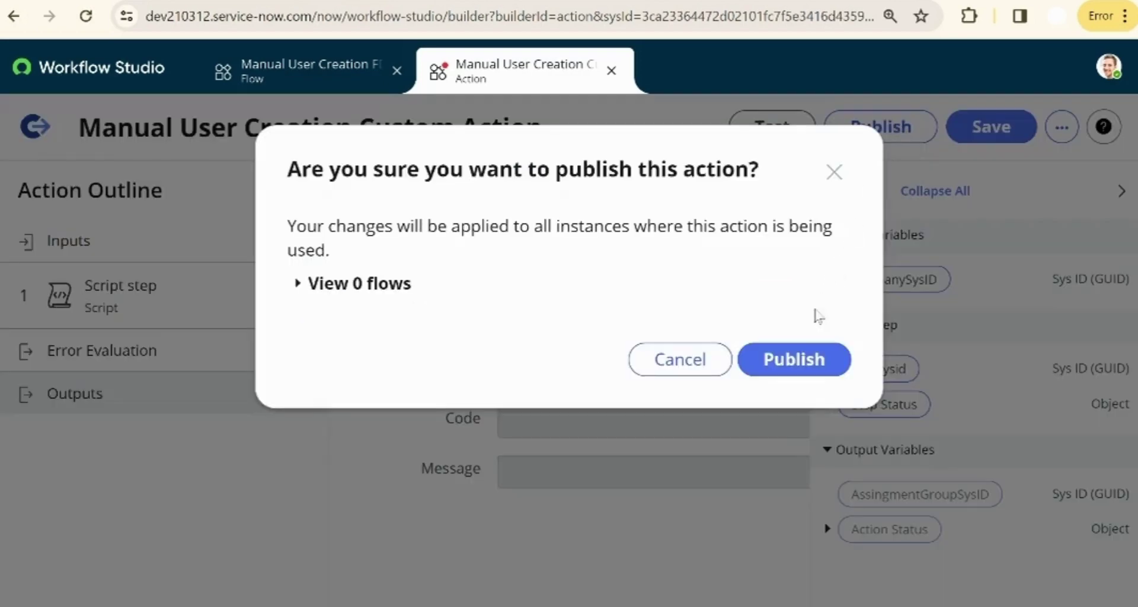
- Save and publish the custom action, then go back to the Manual User Creation FD flow
{"action": "left_click", "coordinate": [836, 172]}
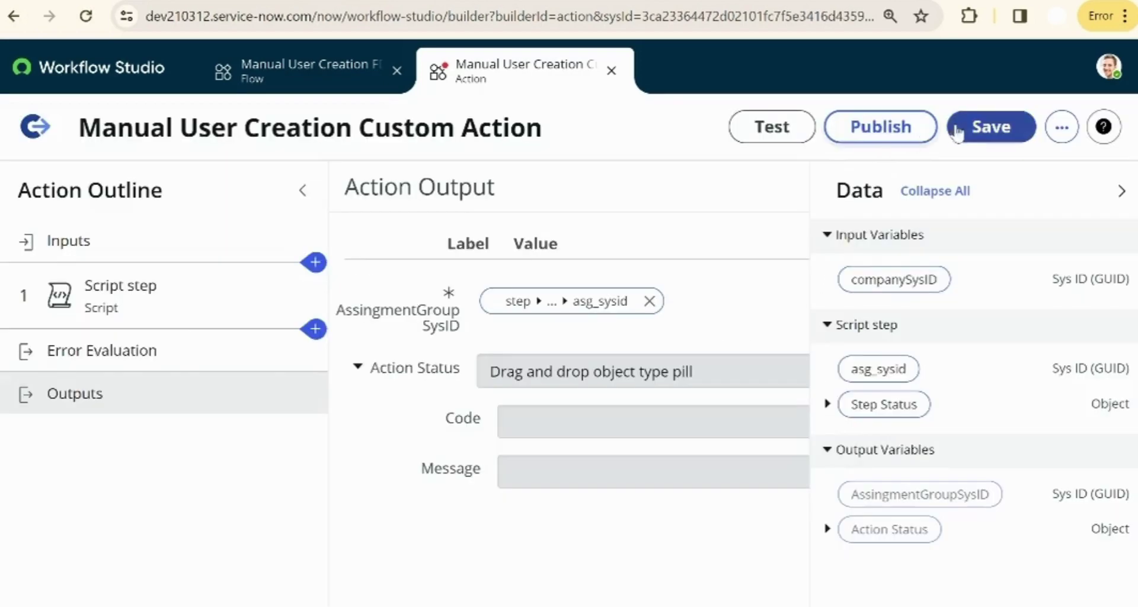
{"action": "left_click", "coordinate": [975, 126]}
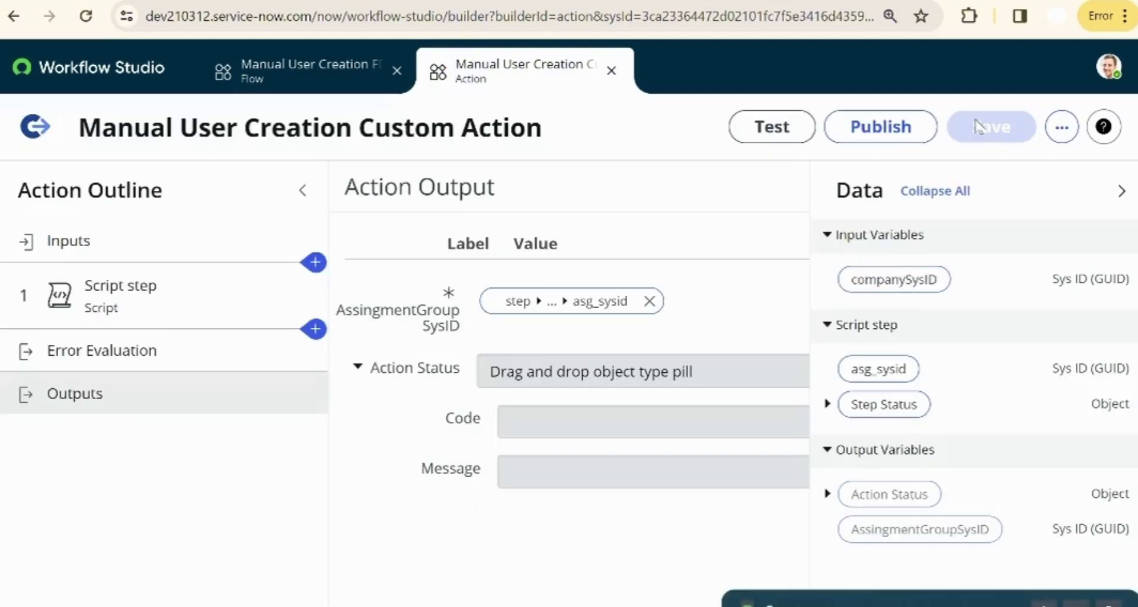
{"action": "left_click", "coordinate": [872, 143]}
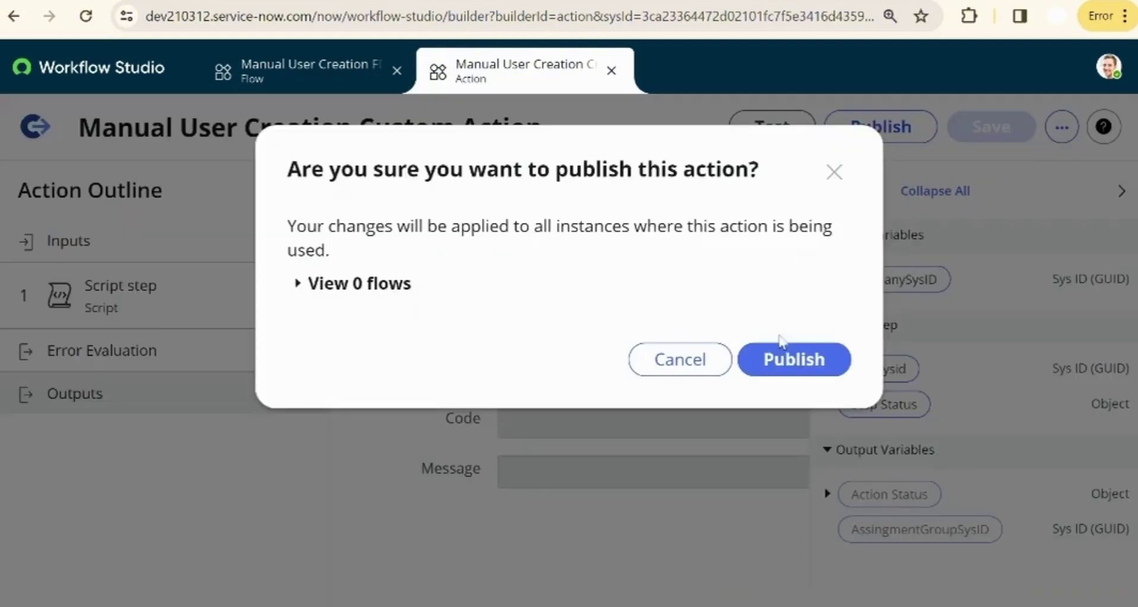
{"action": "left_click", "coordinate": [764, 360]}
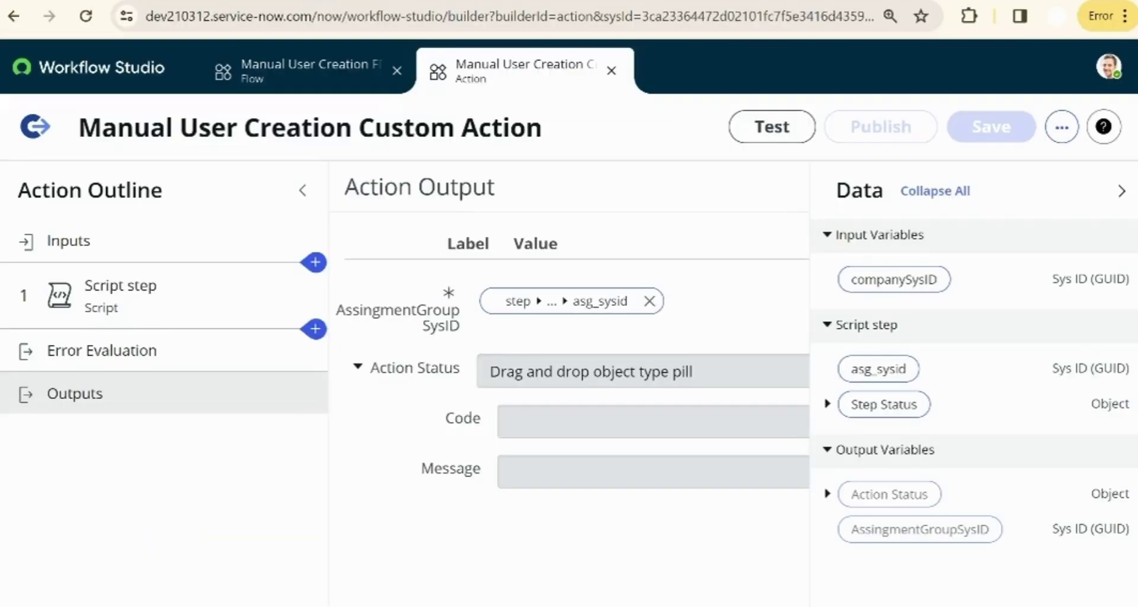
{"action": "left_click", "coordinate": [296, 68]}
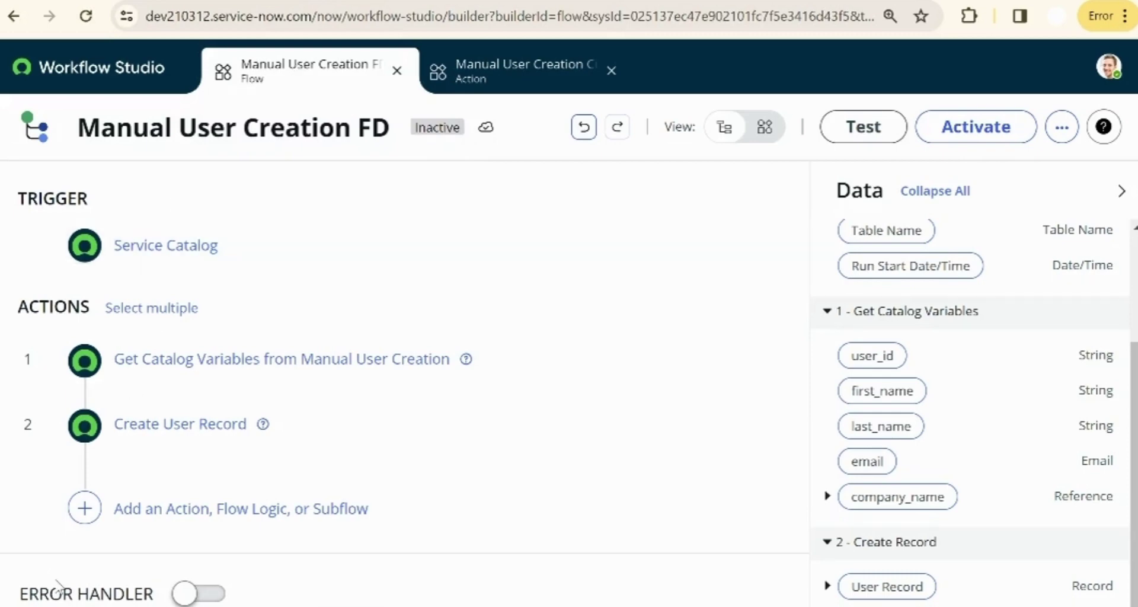
- Add Manual User Creation Custom Action as step 3 with companySysID set to the company's Sys ID
{"action": "left_click", "coordinate": [85, 509]}
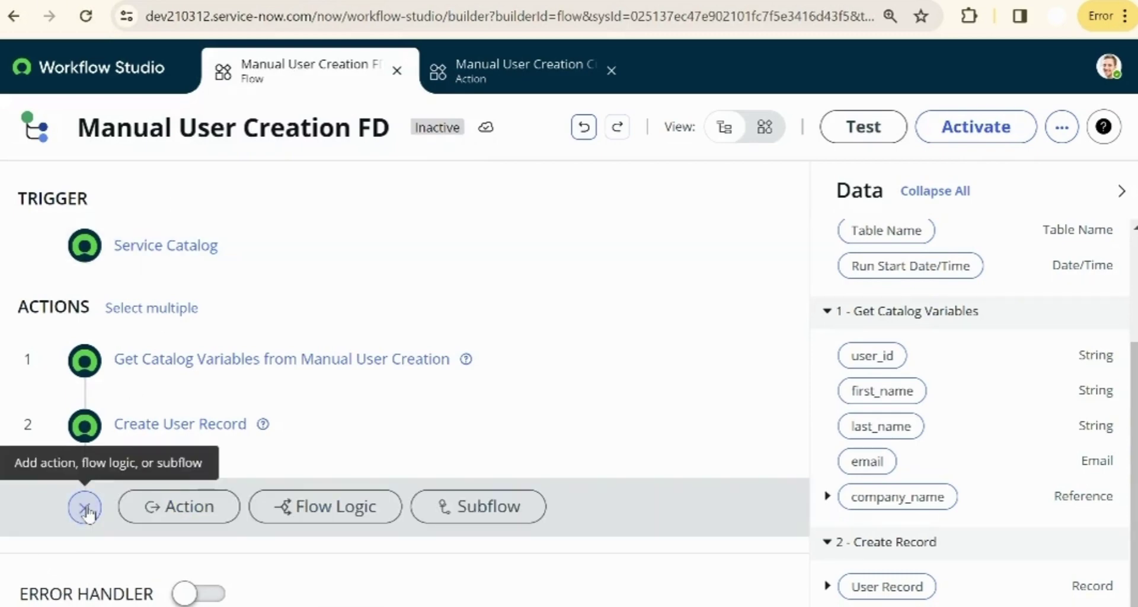
{"action": "left_click", "coordinate": [179, 506]}
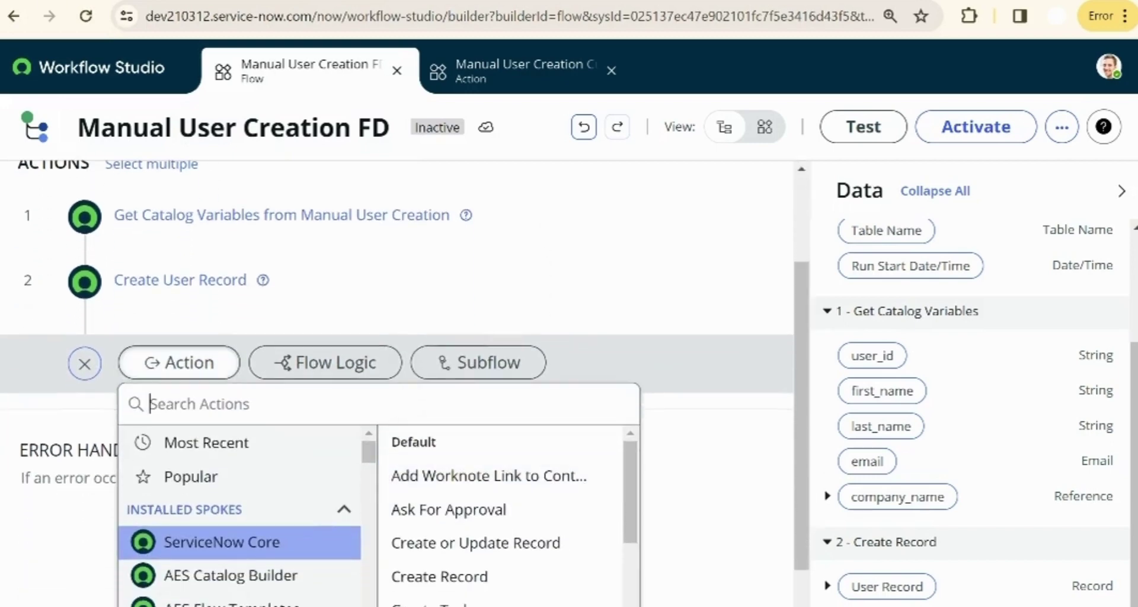
{"action": "type", "text": "manual"}
{"action": "left_click", "coordinate": [475, 436]}
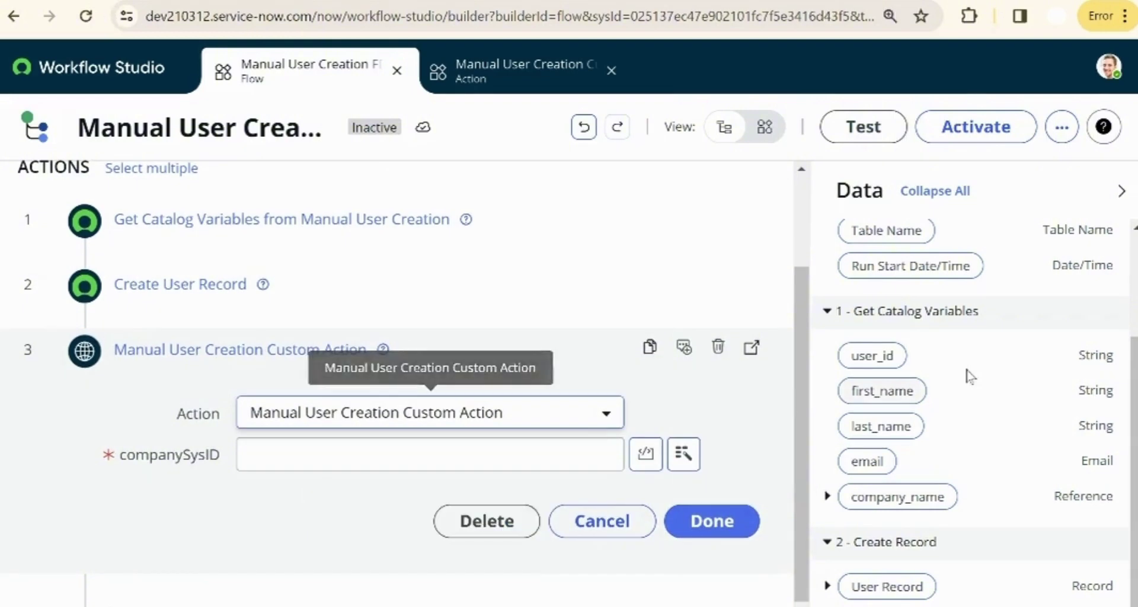
{"action": "left_click", "coordinate": [828, 496]}
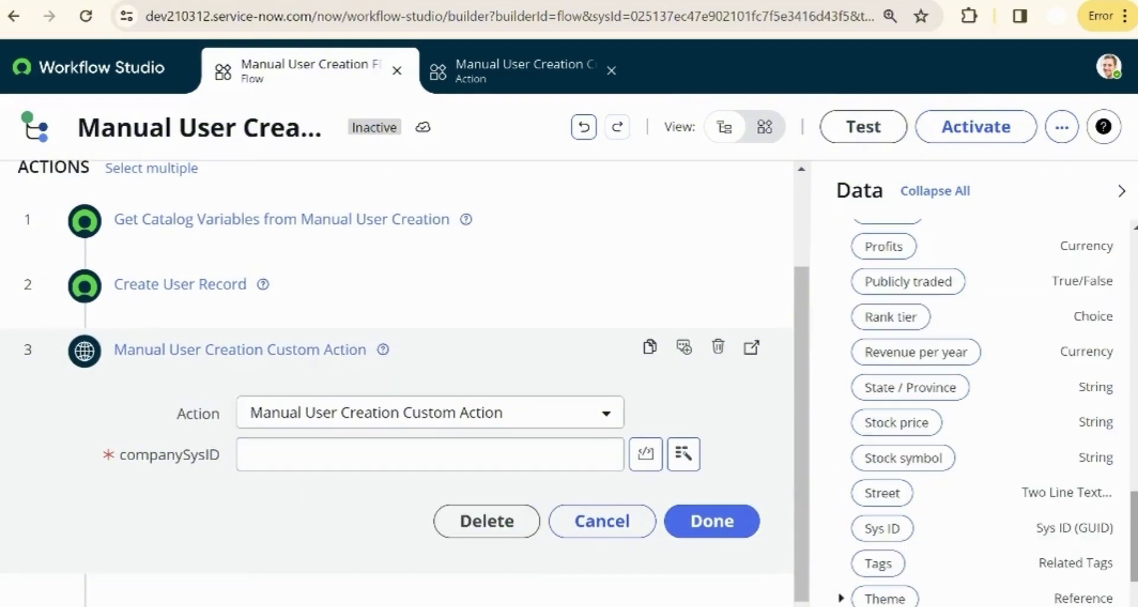
{"action": "mouse_move", "coordinate": [1134, 536]}
{"action": "left_mouse_down"}
{"action": "mouse_move", "coordinate": [1126, 290]}
{"action": "mouse_move", "coordinate": [1130, 519]}
{"action": "left_mouse_up"}
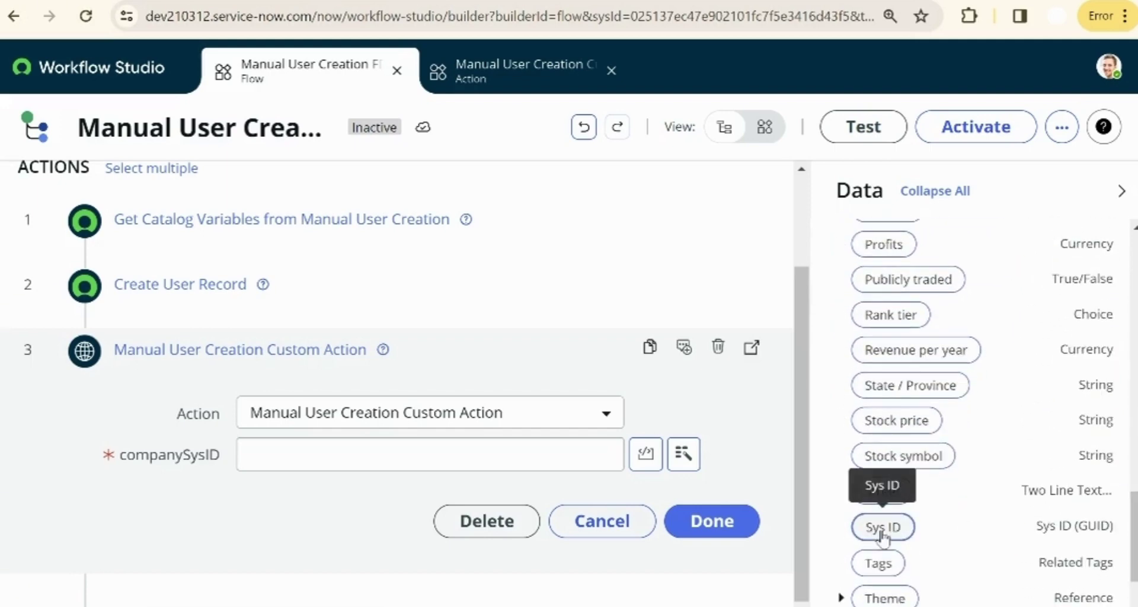
{"action": "left_click_drag", "start_coordinate": [883, 527], "coordinate": [491, 466]}
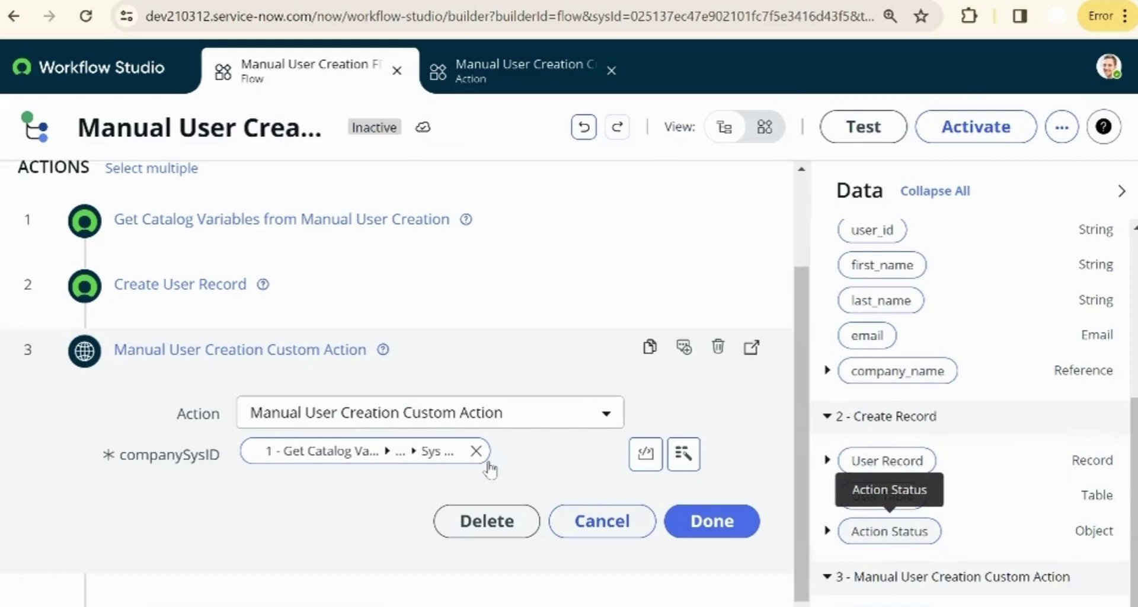
{"action": "left_click", "coordinate": [732, 526]}
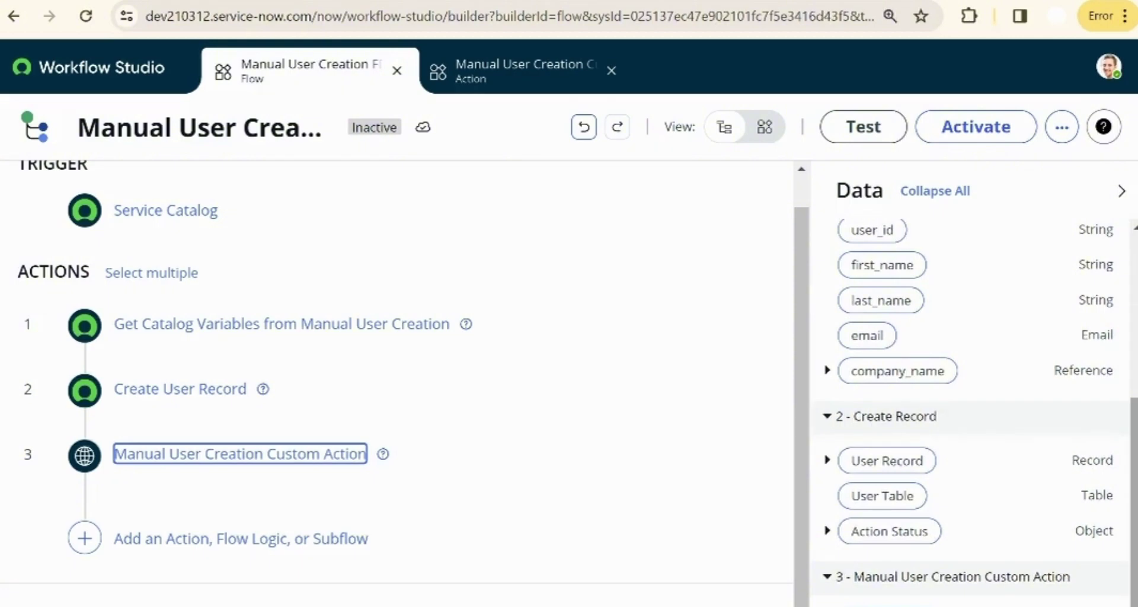
{"action": "left_click", "coordinate": [589, 539]}
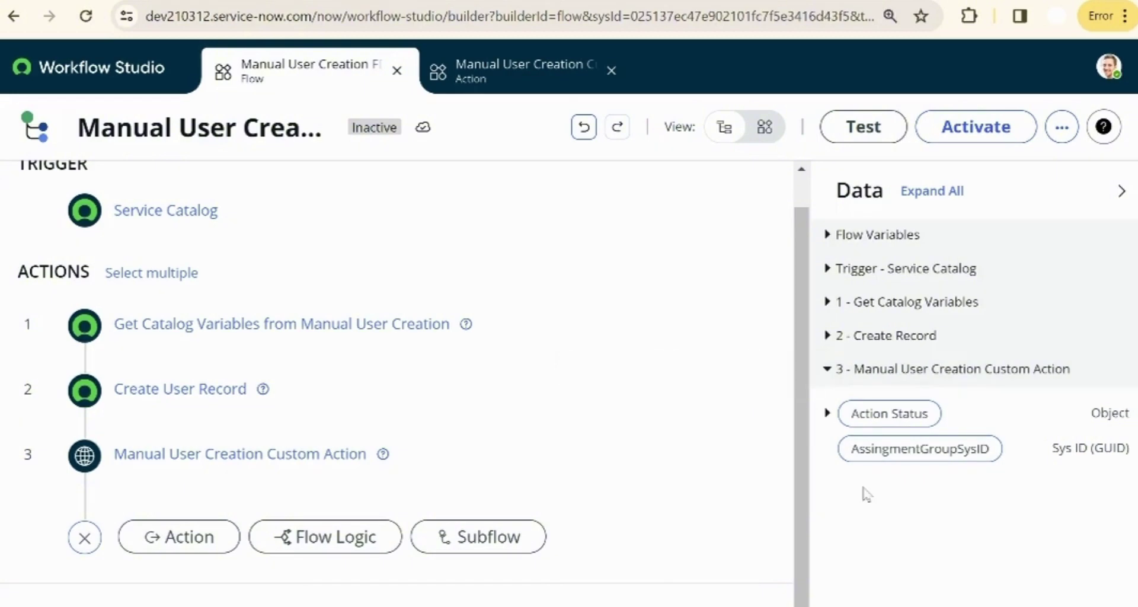
- Add a Create Record action on the Group Member (sys_user_grmember) table
{"action": "left_click", "coordinate": [142, 542]}
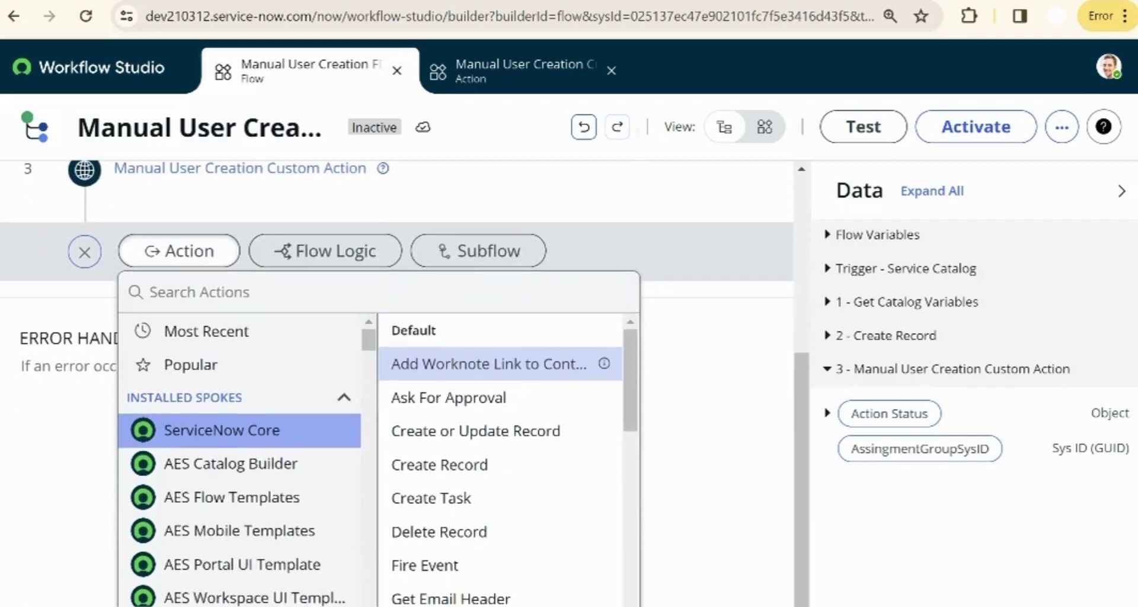
{"action": "left_click", "coordinate": [421, 465]}
{"action": "left_click", "coordinate": [604, 339]}
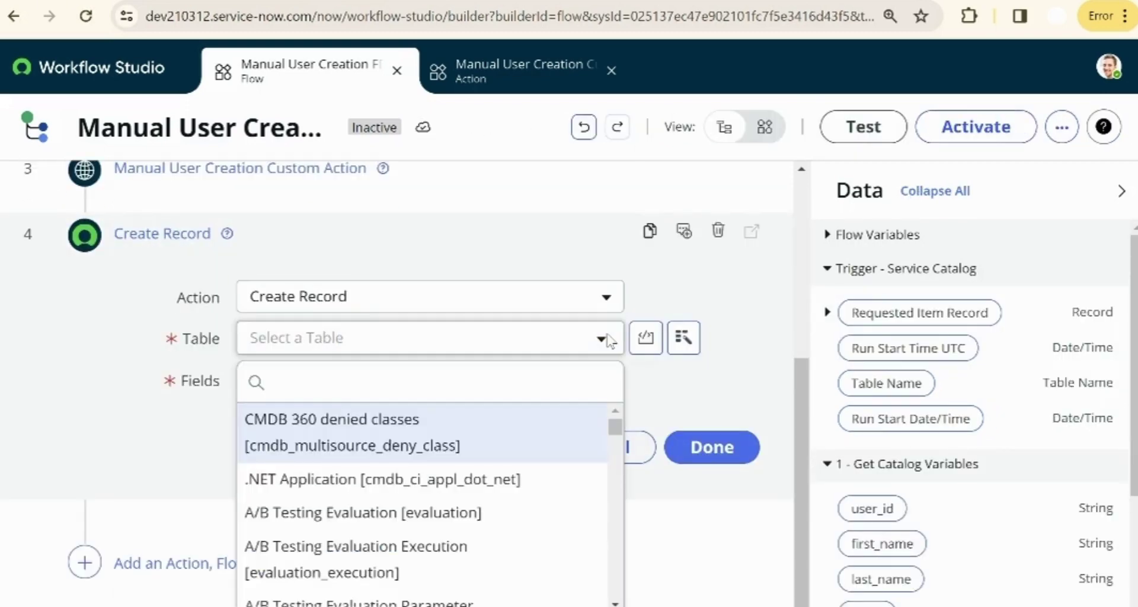
{"action": "type", "text": "sys_user"}
{"action": "left_click", "coordinate": [497, 552]}
- Set the Group Member's User field to step 2's created User Record
{"action": "left_click", "coordinate": [326, 382]}
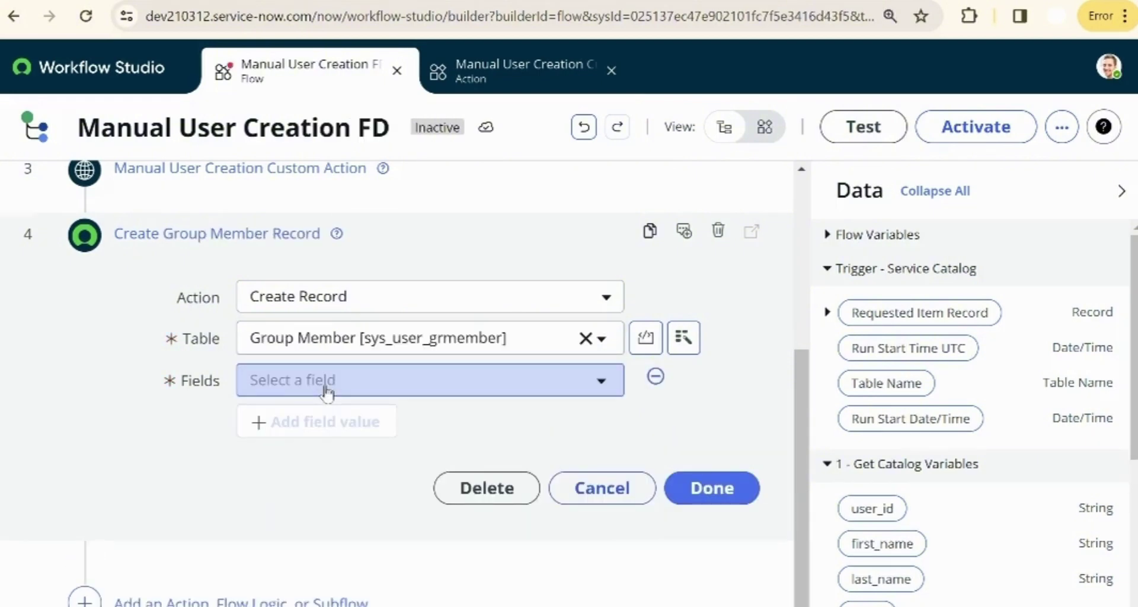
{"action": "left_click", "coordinate": [326, 391]}
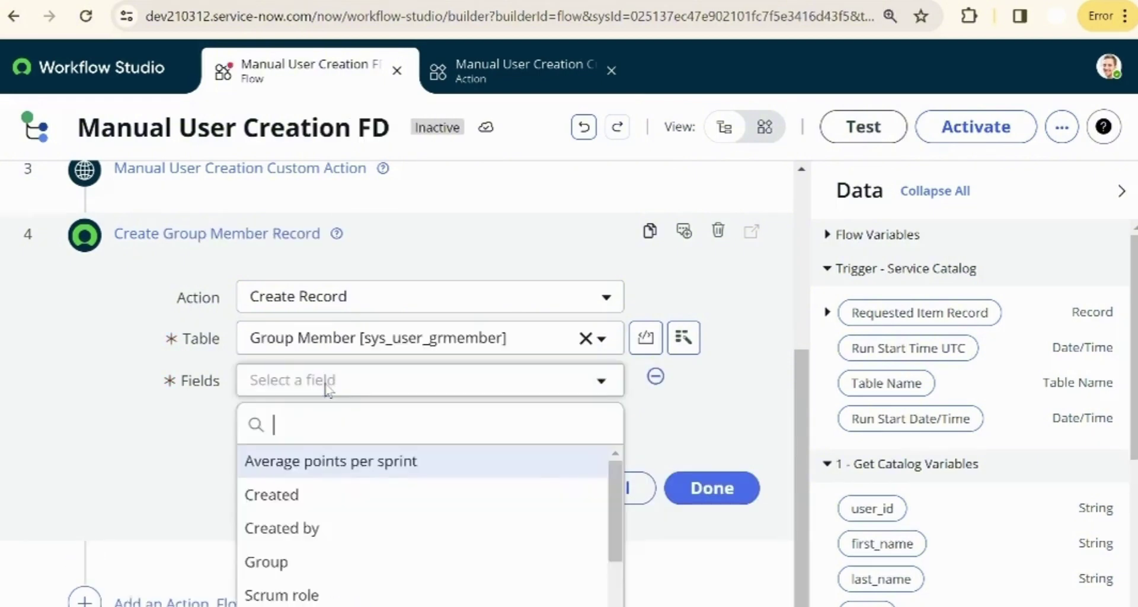
{"action": "type", "text": "us"}
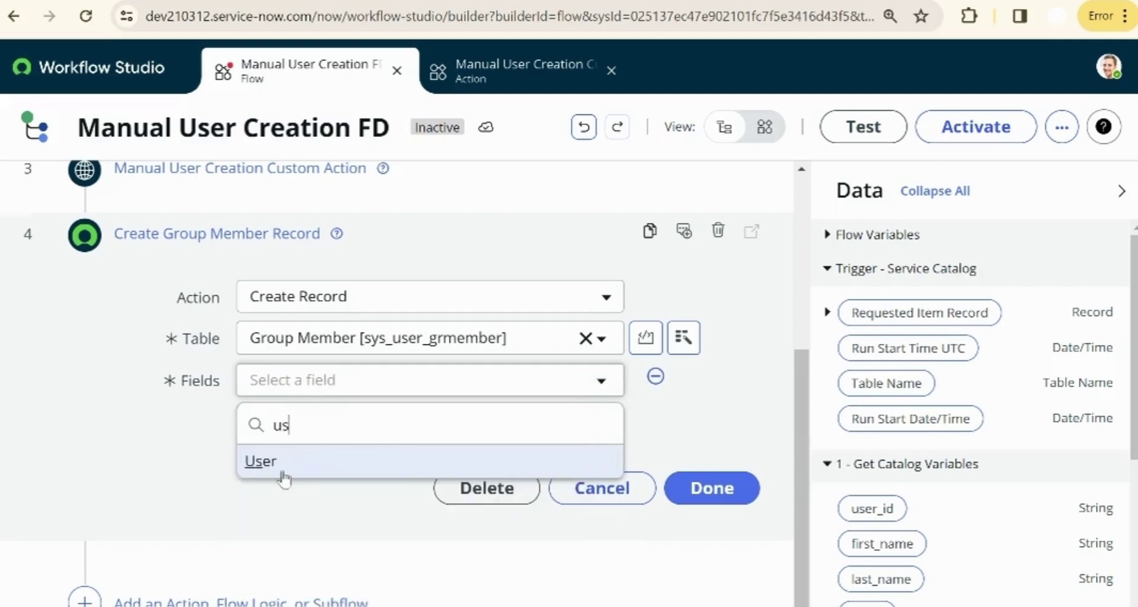
{"action": "left_click", "coordinate": [276, 470]}
{"action": "scroll", "coordinate": [966, 415], "scroll_direction": "down", "scroll_amount": 2}
{"action": "left_click_drag", "start_coordinate": [871, 417], "coordinate": [740, 382]}
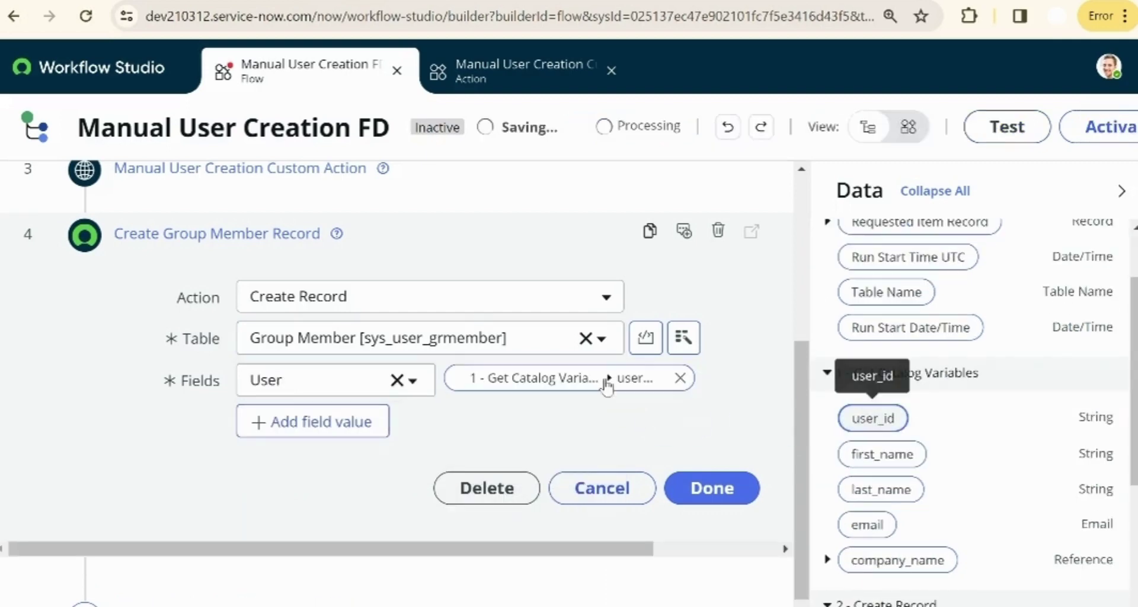
{"action": "left_click", "coordinate": [312, 422]}
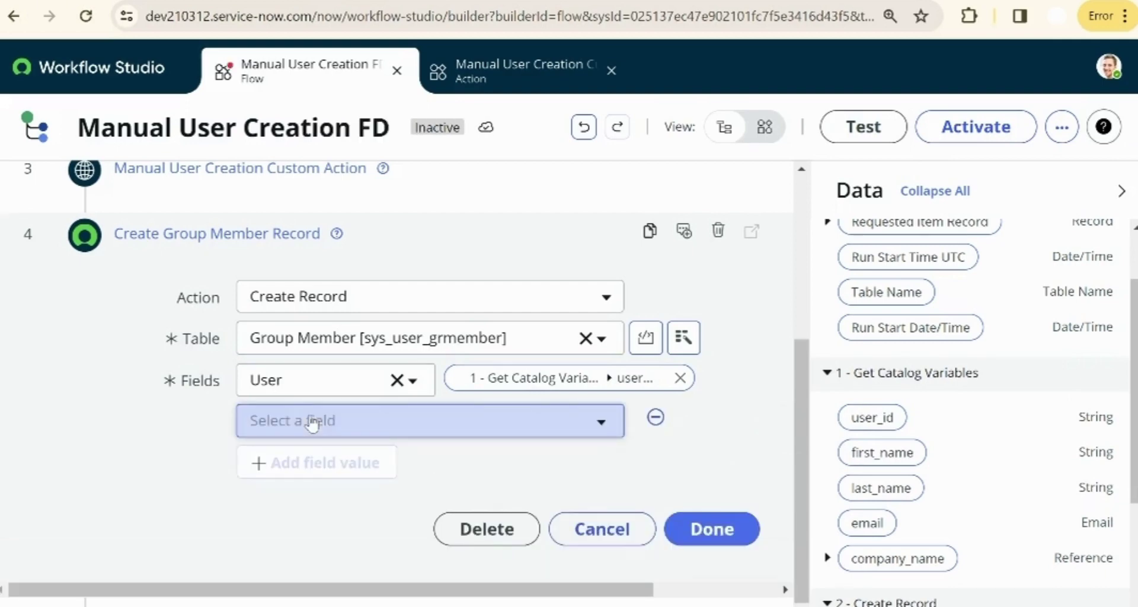
{"action": "left_click", "coordinate": [681, 380]}
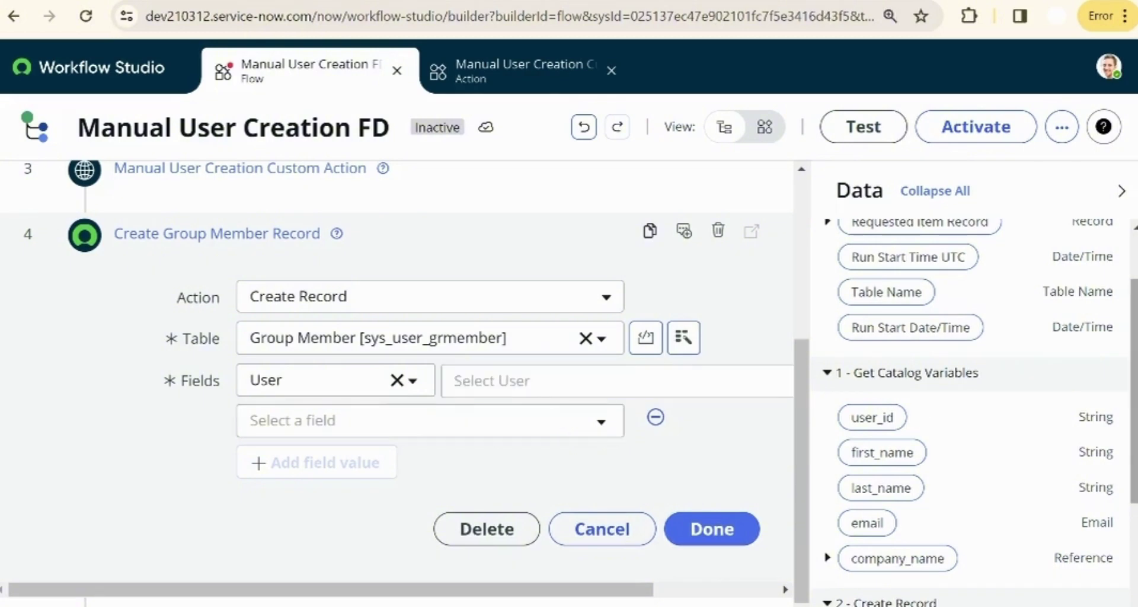
{"action": "scroll", "coordinate": [913, 566], "scroll_direction": "down", "scroll_amount": 2}
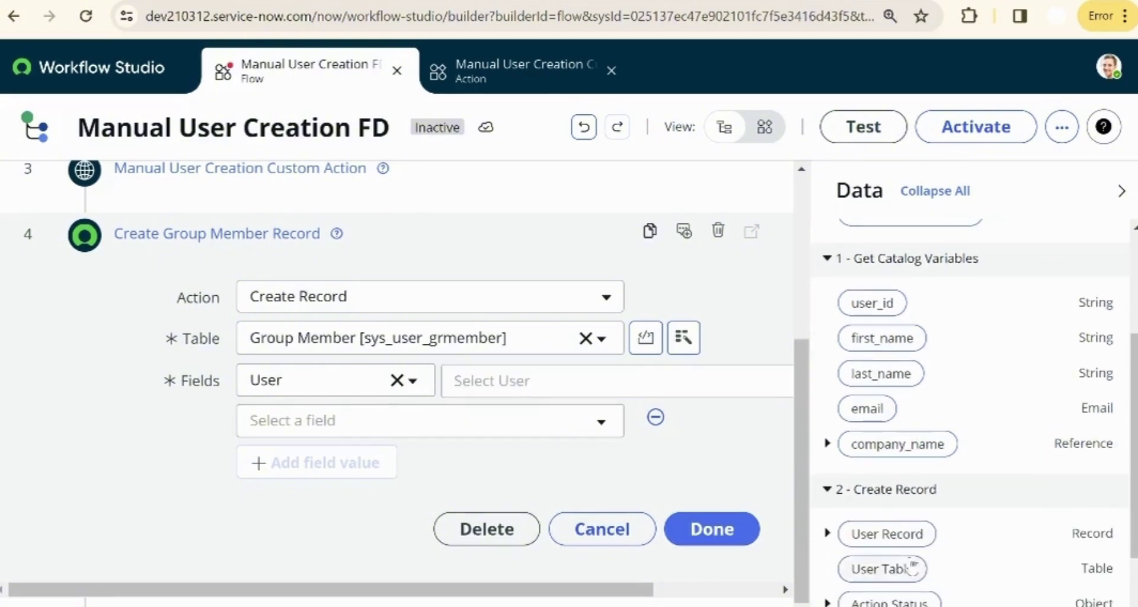
{"action": "left_click_drag", "start_coordinate": [856, 535], "coordinate": [571, 389]}
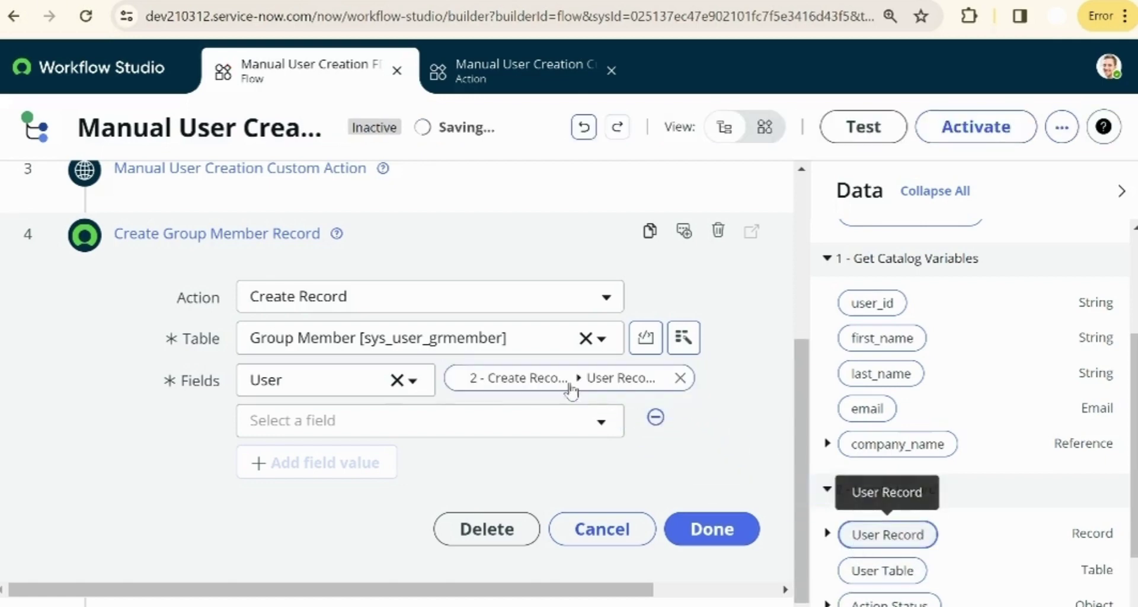
- Set the Group field to the custom action's AssingmentGroupSysID output and finish the step
{"action": "left_click", "coordinate": [512, 426]}
{"action": "type", "text": "gr"}
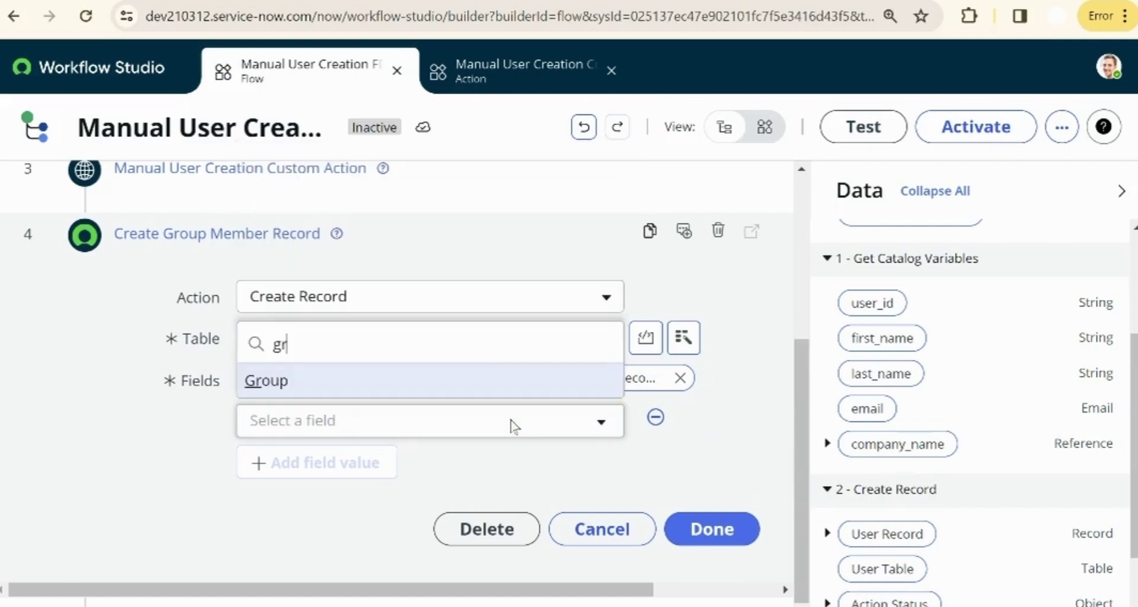
{"action": "left_click", "coordinate": [426, 379]}
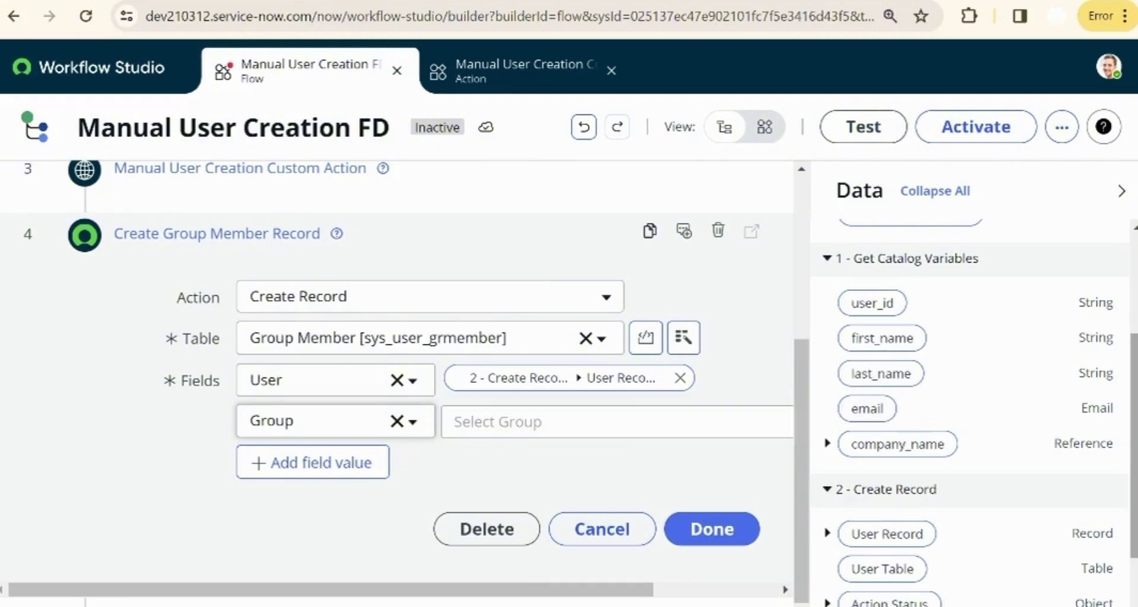
{"action": "scroll", "coordinate": [910, 581], "scroll_direction": "down", "scroll_amount": 3}
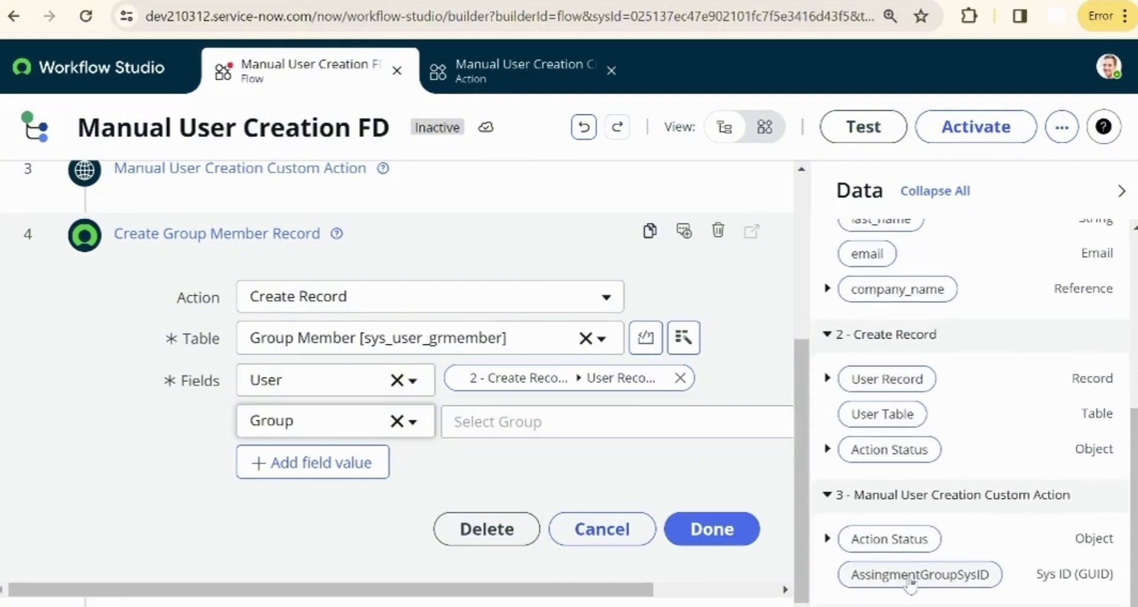
{"action": "left_click_drag", "start_coordinate": [909, 581], "coordinate": [669, 498]}
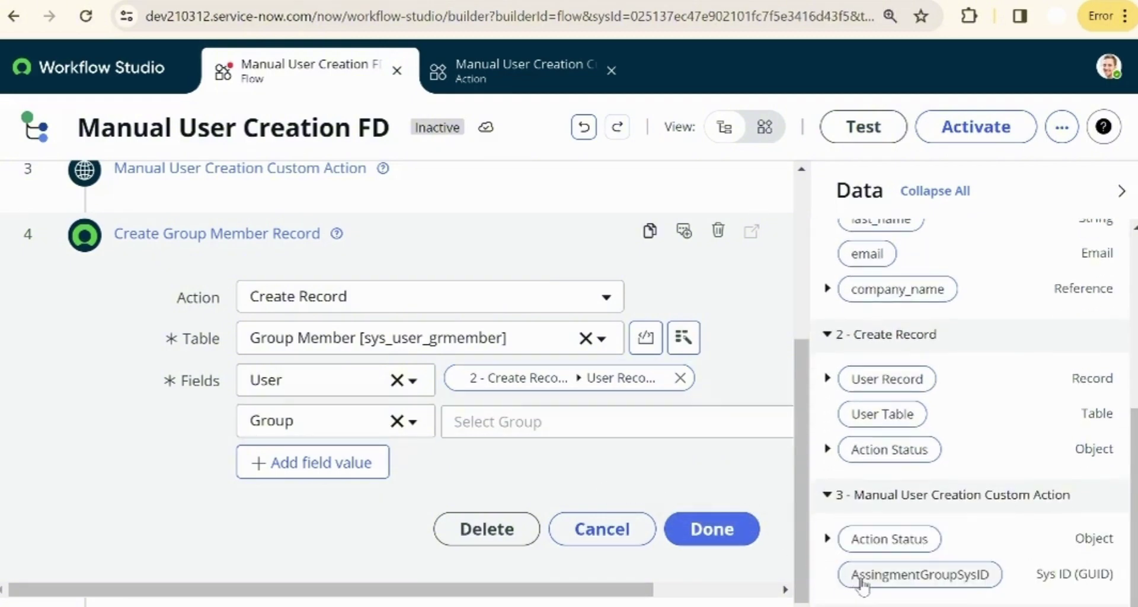
{"action": "left_click_drag", "start_coordinate": [862, 583], "coordinate": [516, 425]}
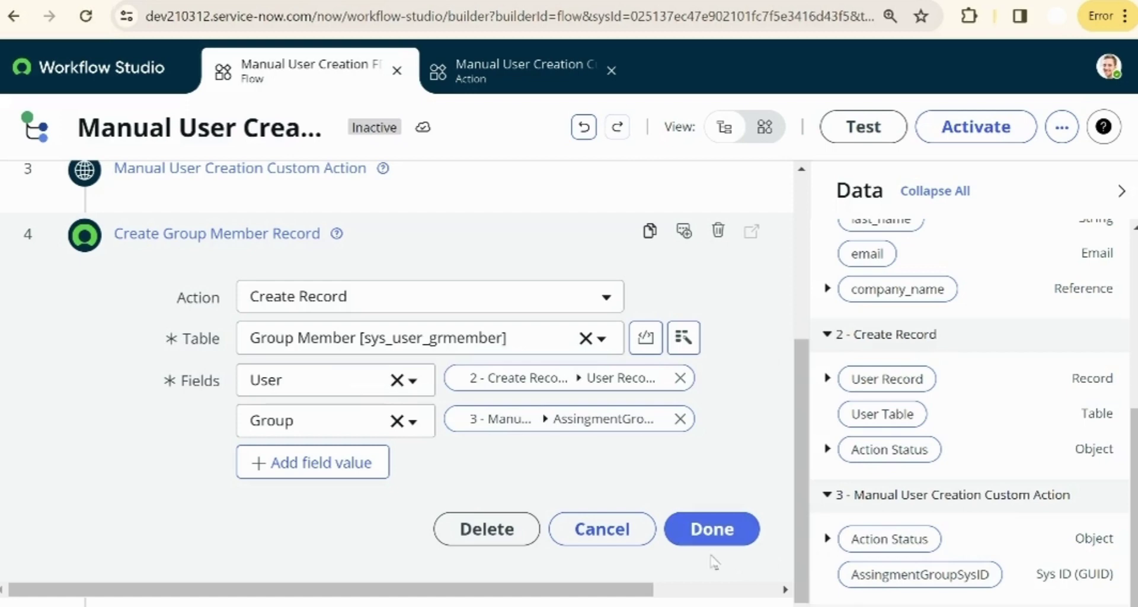
{"action": "left_click", "coordinate": [713, 530]}
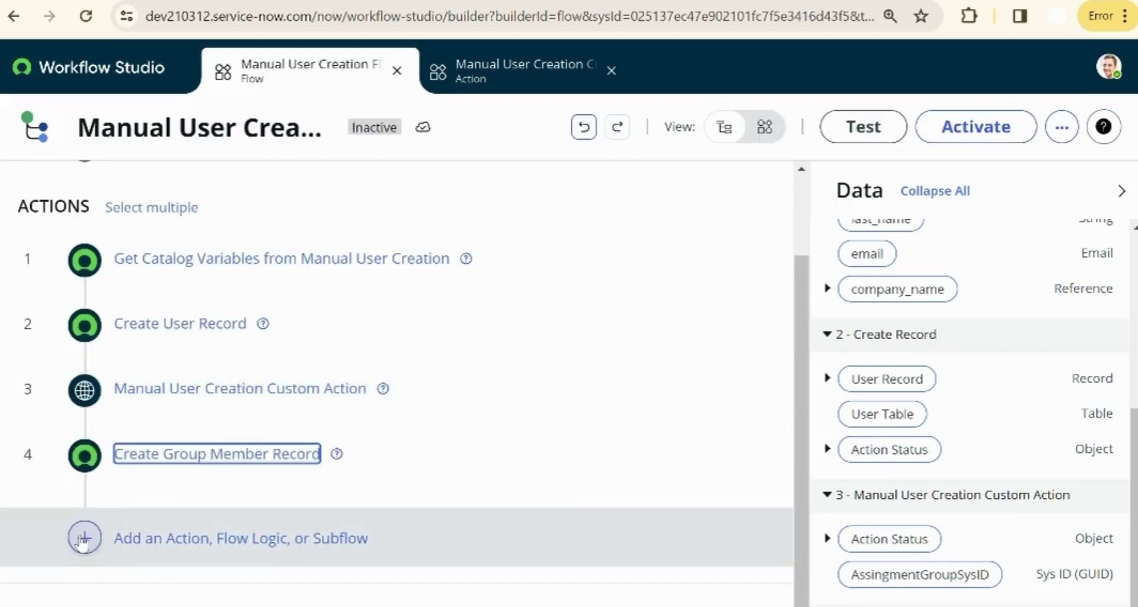
- Add a Send Email step targeting the Requested Item Record, addressed to the catalog email variable
{"action": "left_click", "coordinate": [84, 538]}
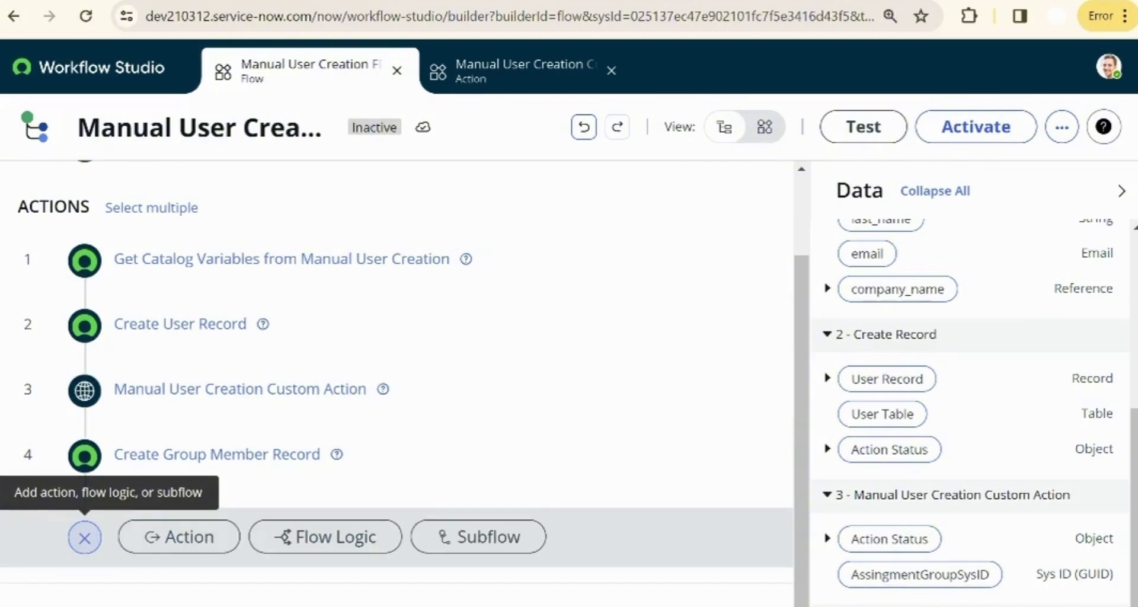
{"action": "left_click", "coordinate": [168, 529]}
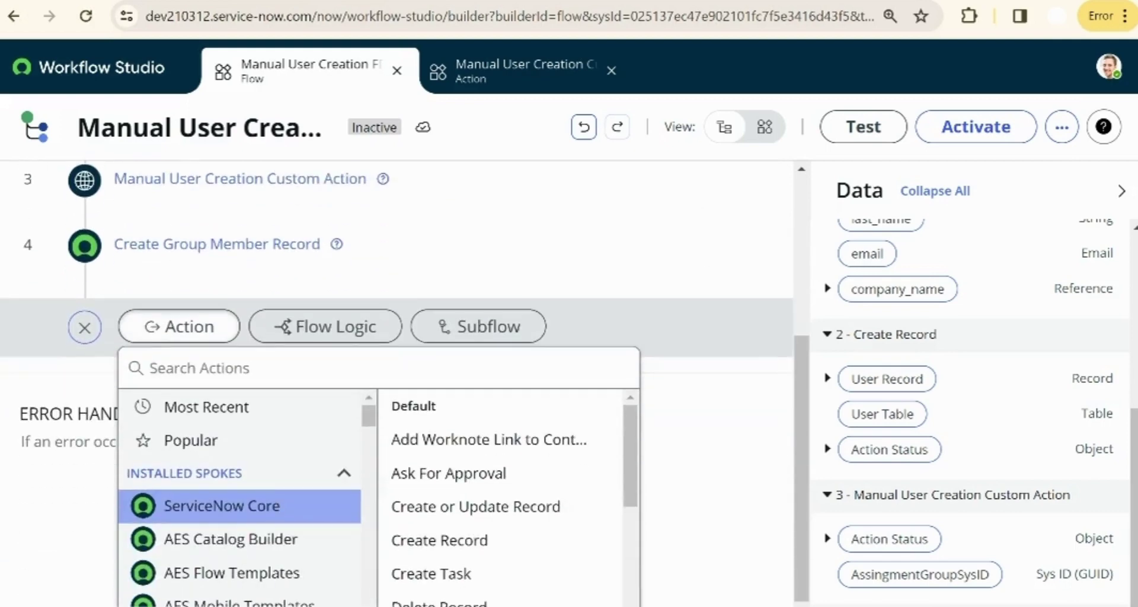
{"action": "type", "text": "sen"}
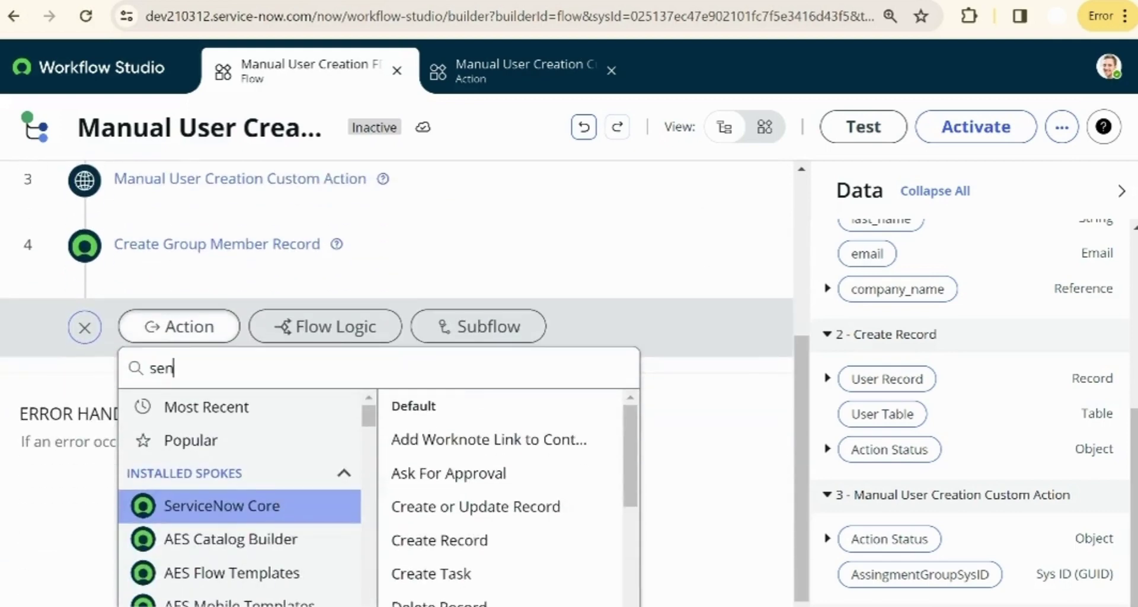
{"action": "type", "text": "d"}
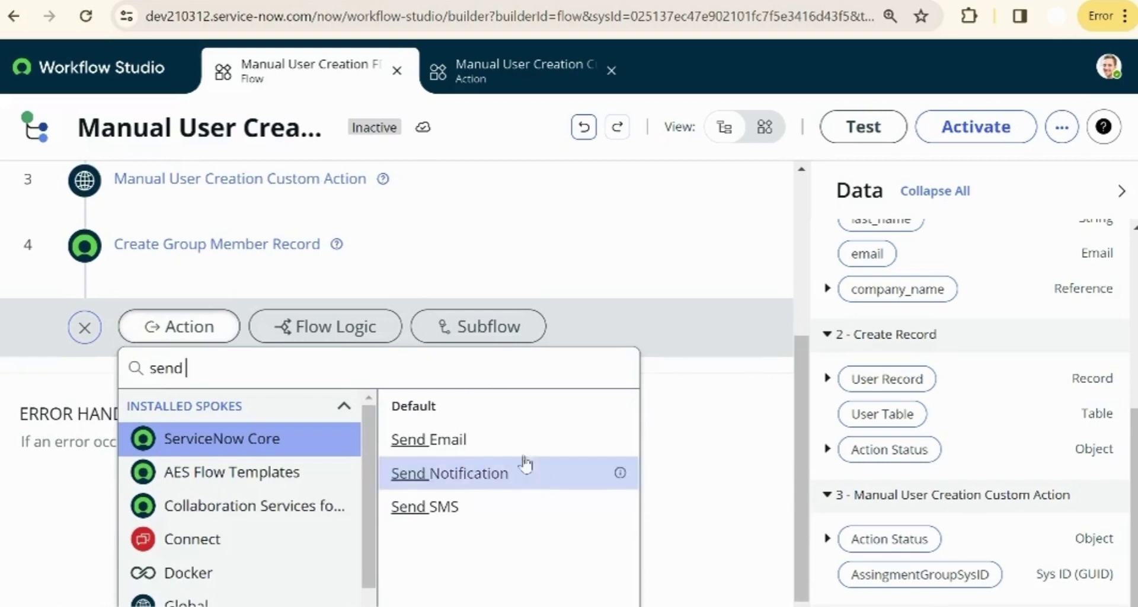
{"action": "left_click", "coordinate": [456, 441]}
{"action": "left_click", "coordinate": [605, 261]}
{"action": "left_click", "coordinate": [604, 261]}
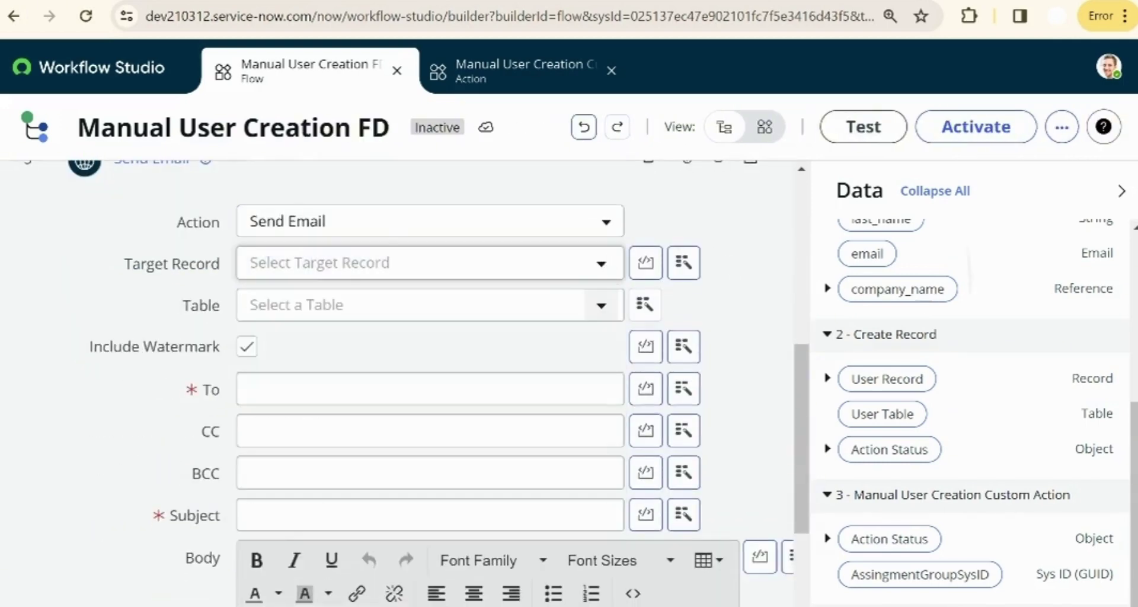
{"action": "scroll", "coordinate": [972, 355], "scroll_direction": "up", "scroll_amount": 5}
{"action": "left_click_drag", "start_coordinate": [919, 293], "coordinate": [416, 273]}
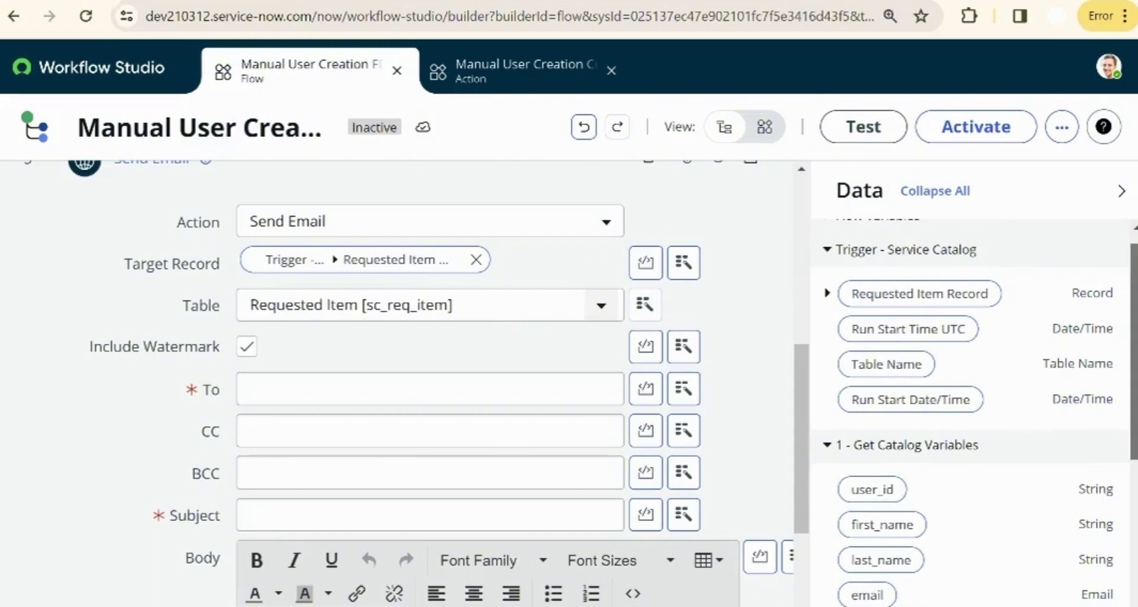
{"action": "scroll", "coordinate": [1001, 428], "scroll_direction": "down", "scroll_amount": 2}
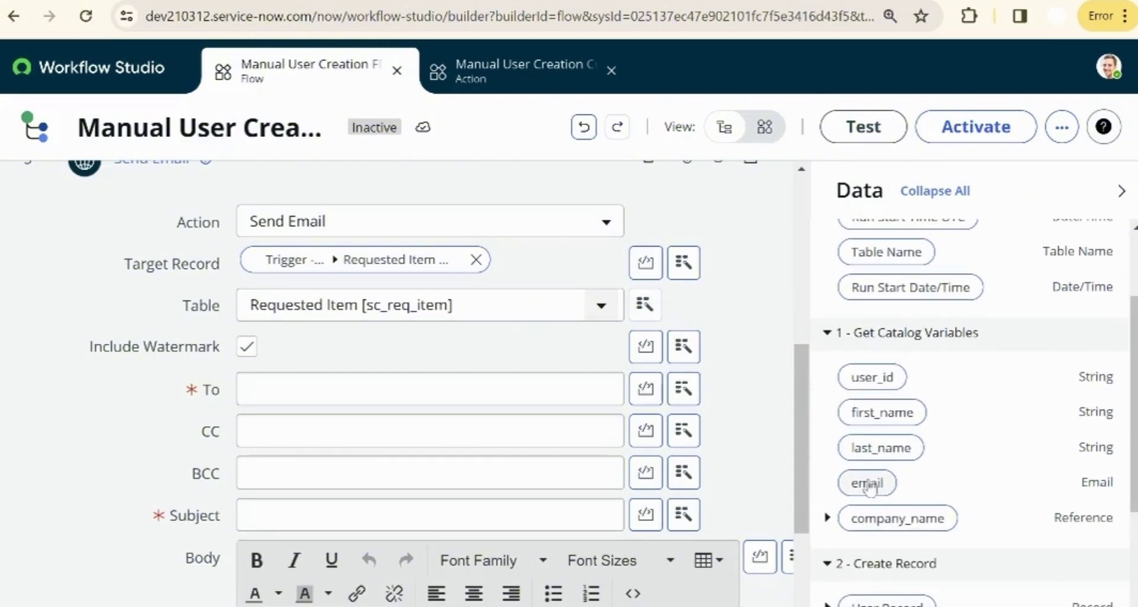
{"action": "left_click_drag", "start_coordinate": [868, 486], "coordinate": [358, 388]}
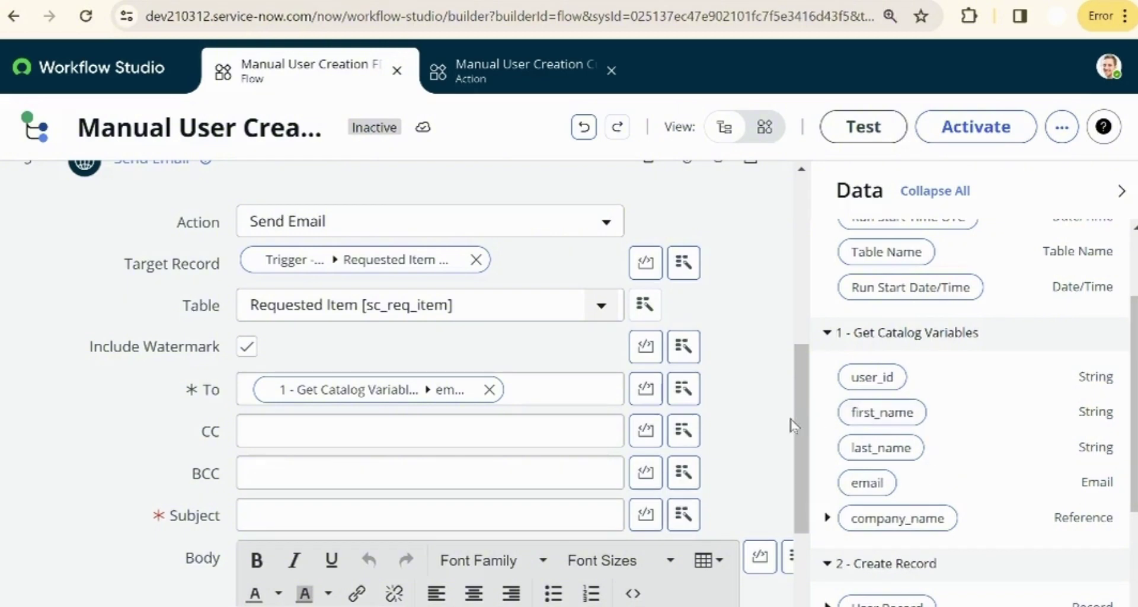
{"action": "scroll", "coordinate": [801, 434], "scroll_direction": "down", "scroll_amount": 1}
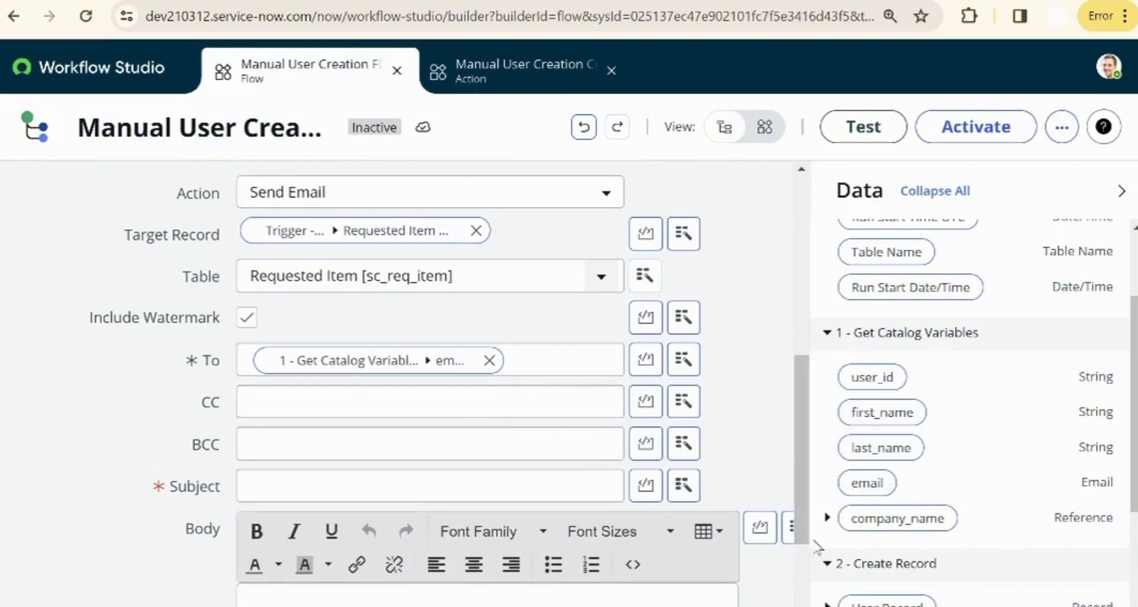
{"action": "scroll", "coordinate": [879, 565], "scroll_direction": "down", "scroll_amount": 3}
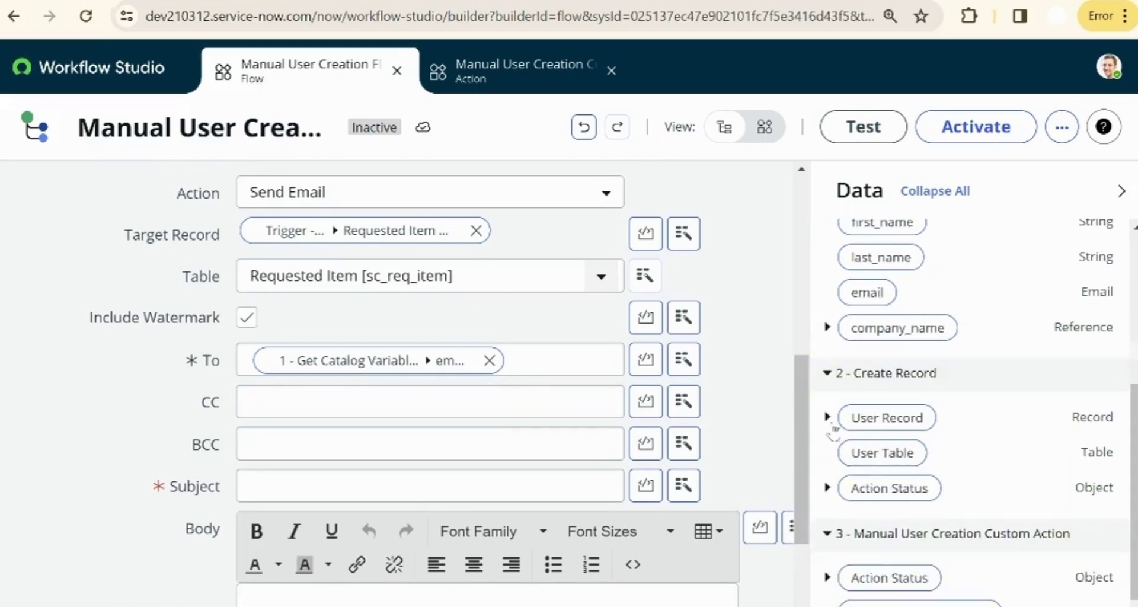
{"action": "left_click", "coordinate": [828, 419]}
{"action": "left_click", "coordinate": [554, 389]}
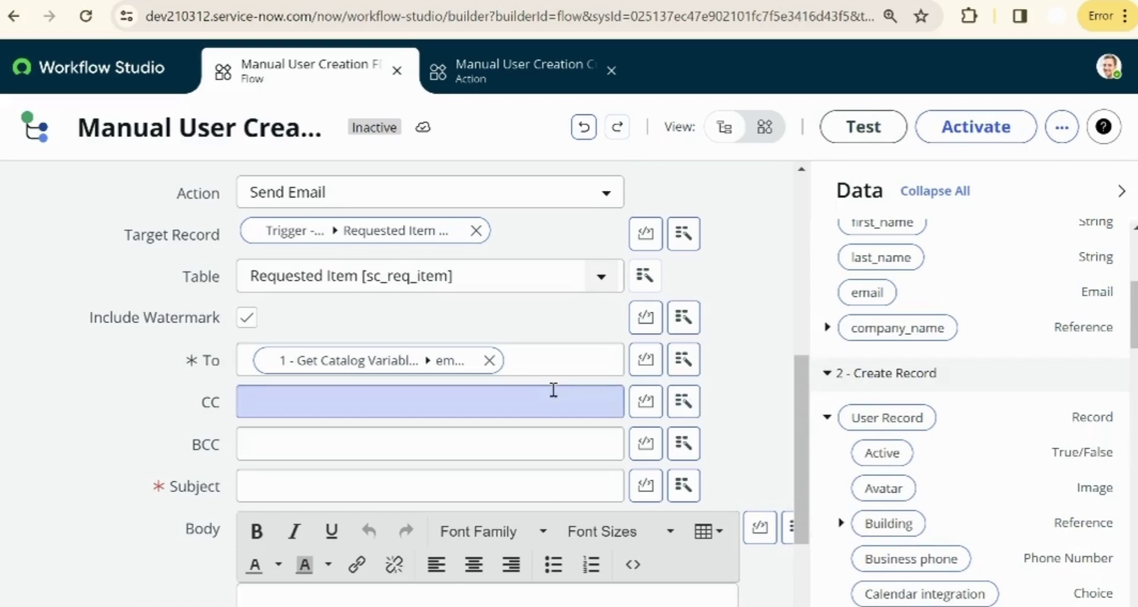
- Set the subject 'Welcome to our Company!!' and body 'Hello, Welcome to our company!' / 'Thanks :)'
{"action": "left_click", "coordinate": [341, 484]}
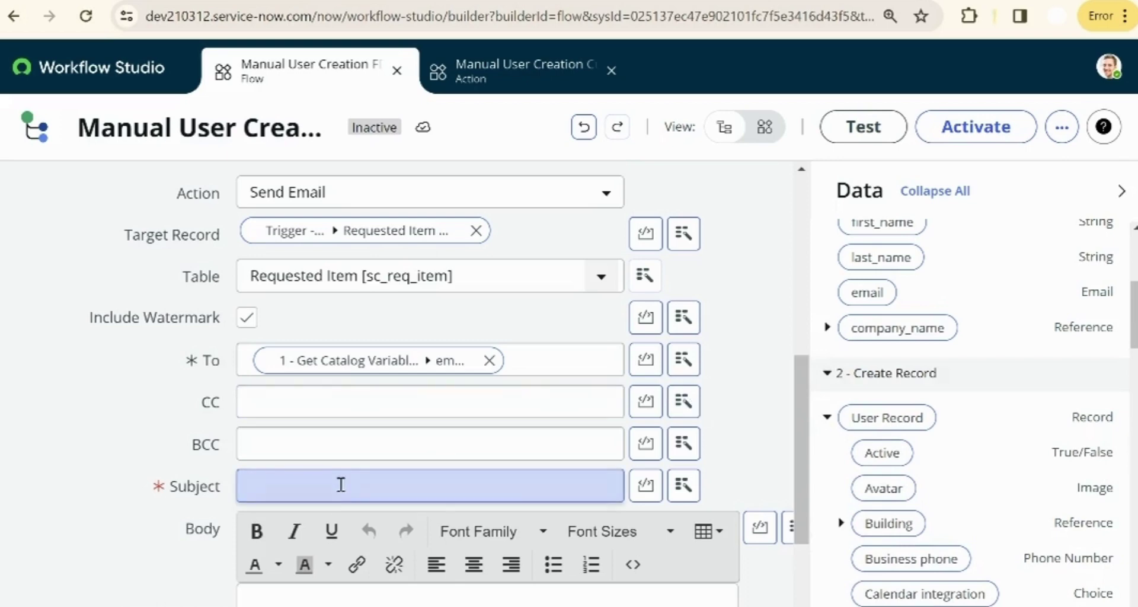
{"action": "type", "text": "Welcome to our Company!!"}
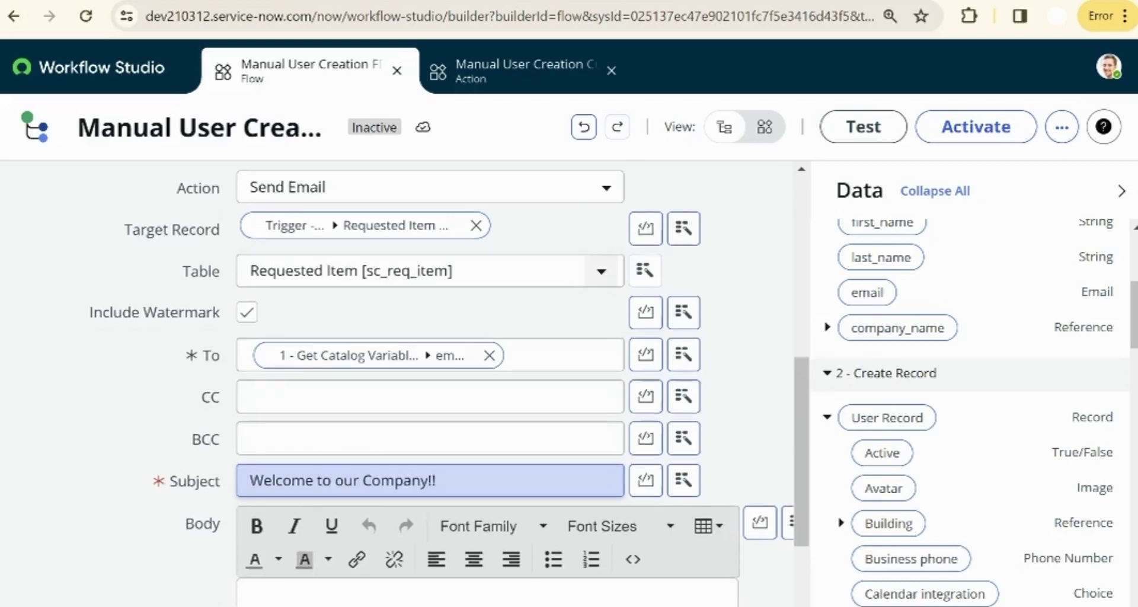
{"action": "key", "text": "Tab"}
{"action": "type", "text": "Hello, Welcome to ou"}
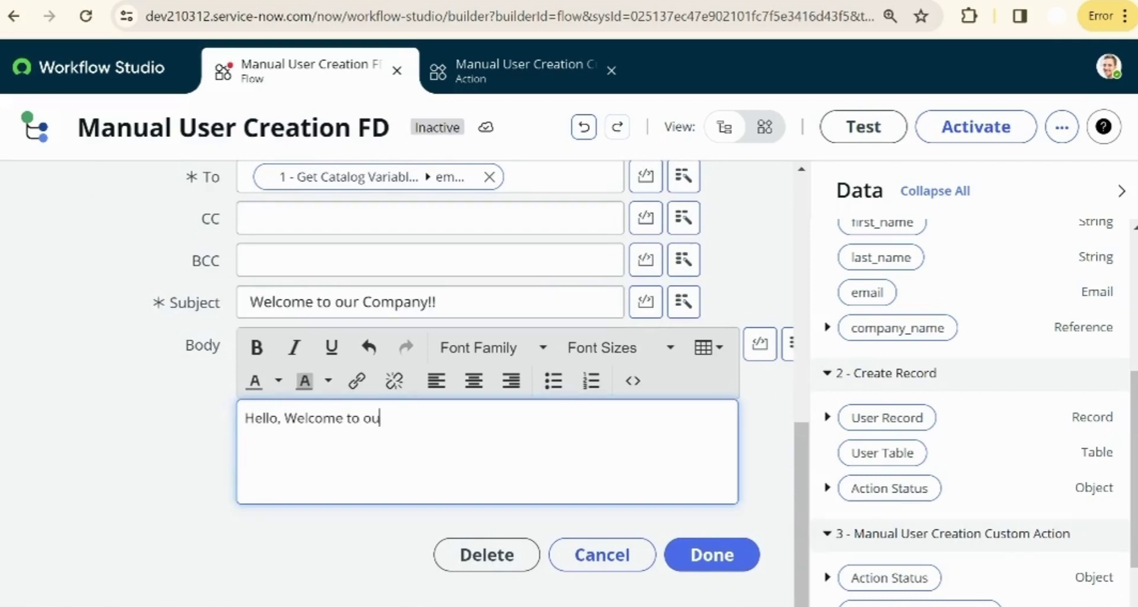
{"action": "type", "text": "r company!"}
{"action": "key", "text": "Return"}
{"action": "key", "text": "Return"}
{"action": "type", "text": "Thanks :)"}
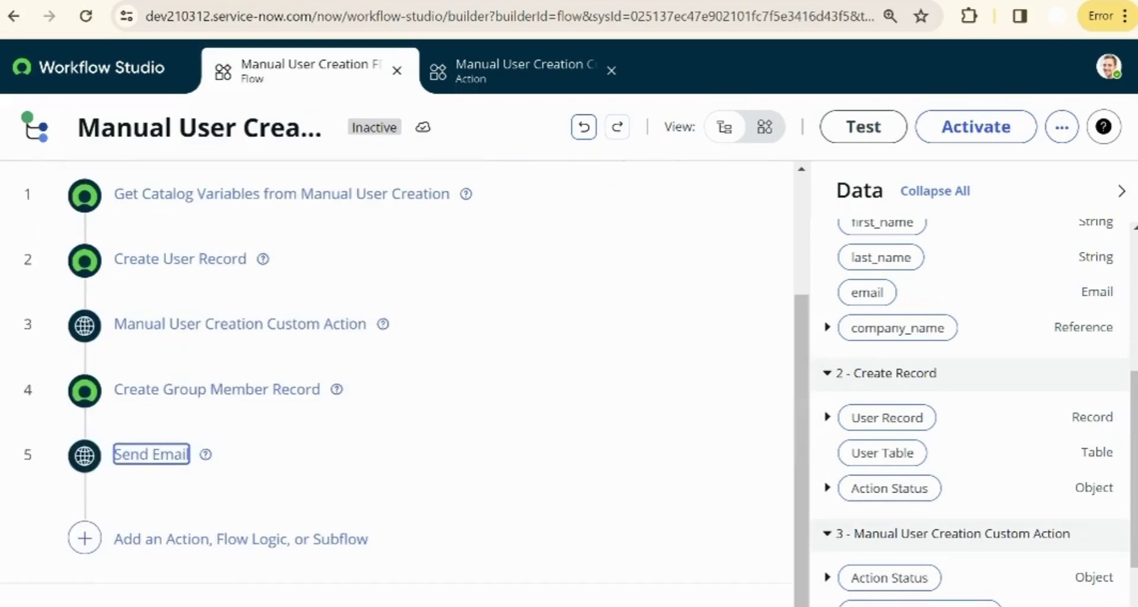
- Add an Update Record step on the trigger's Requested Item Record
{"action": "left_click", "coordinate": [85, 538]}
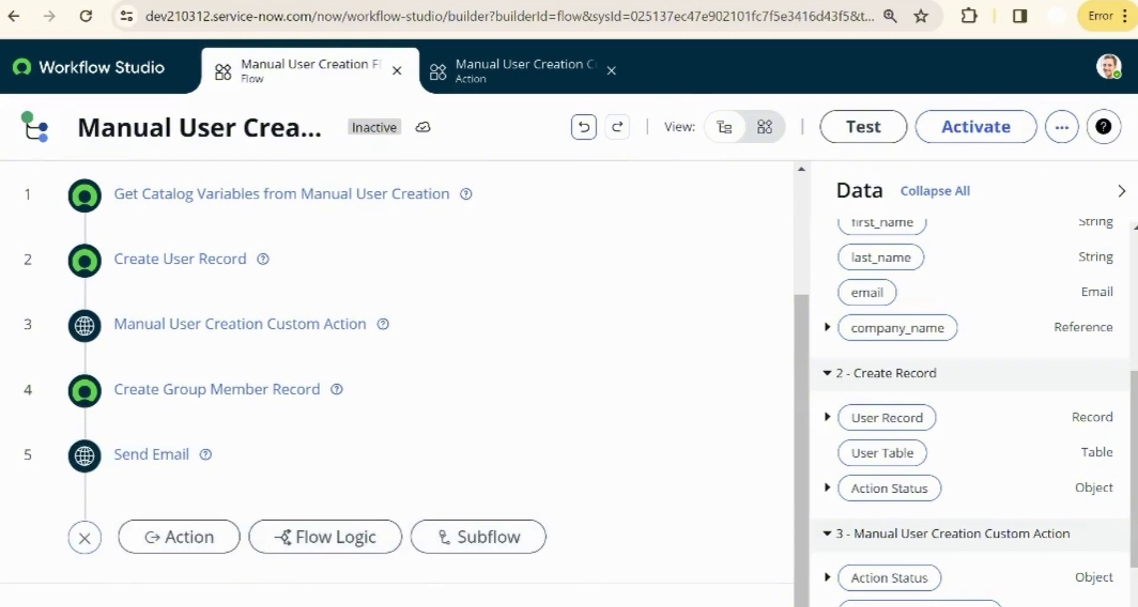
{"action": "left_click", "coordinate": [179, 537]}
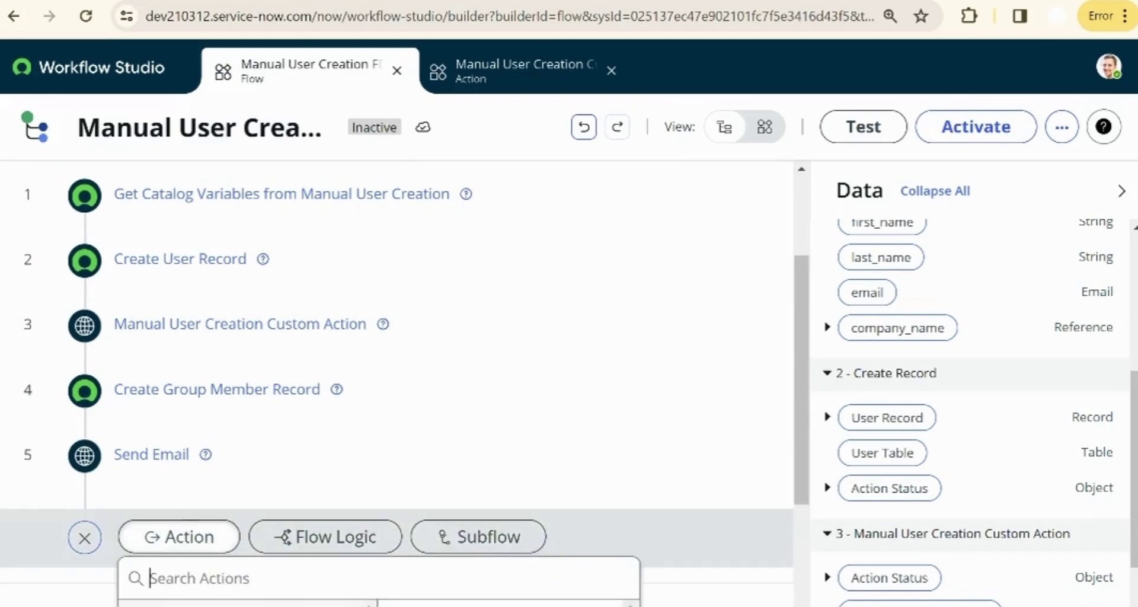
{"action": "scroll", "coordinate": [397, 383], "scroll_direction": "down", "scroll_amount": 4}
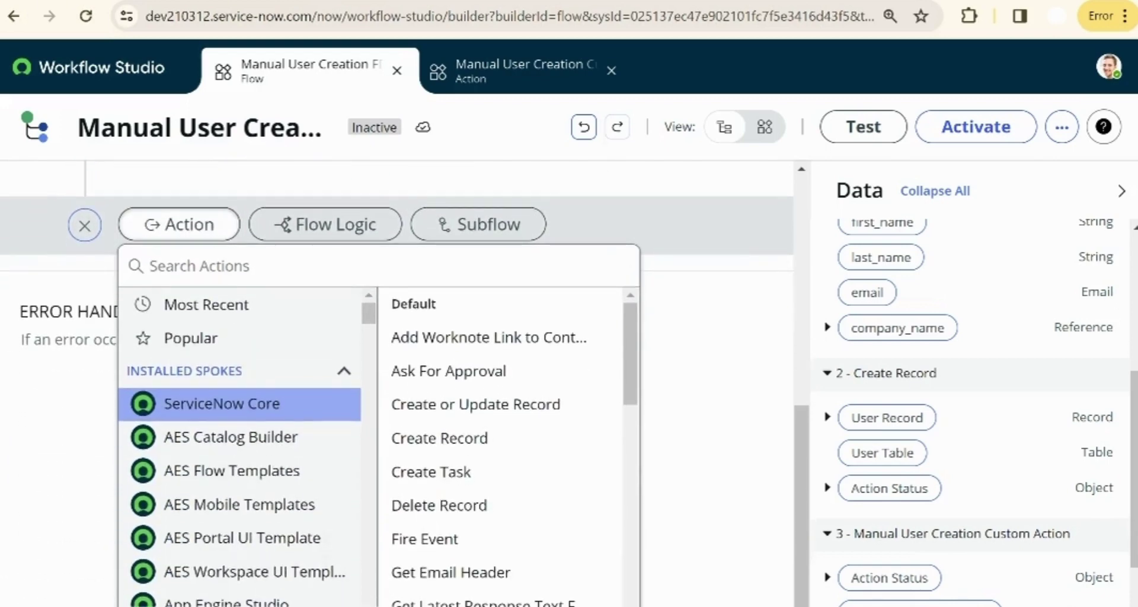
{"action": "type", "text": "upda"}
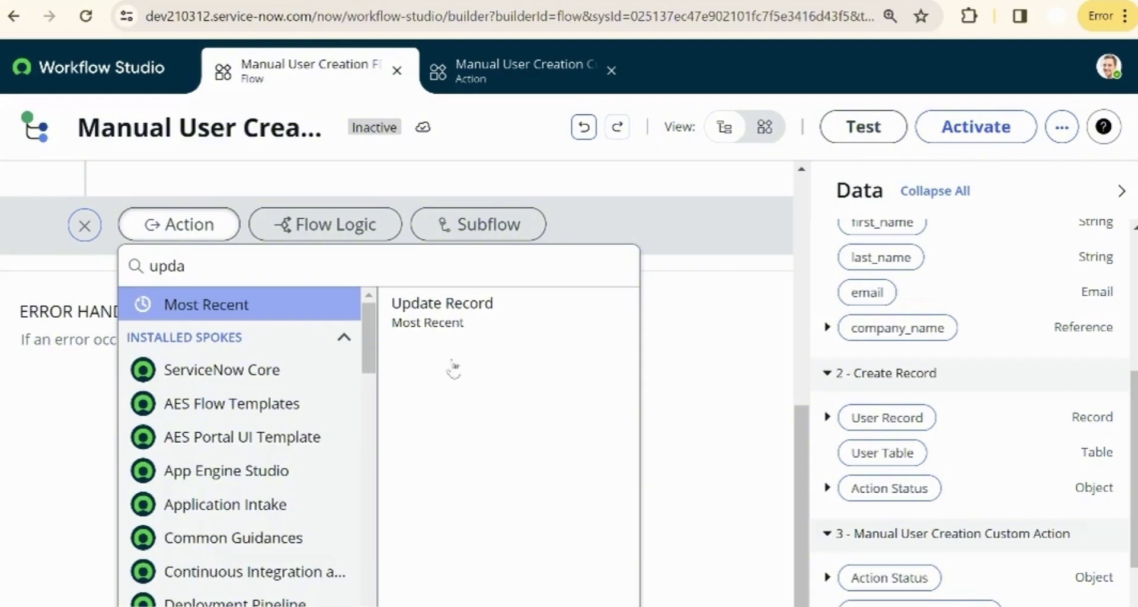
{"action": "left_click", "coordinate": [438, 308]}
{"action": "left_click_drag", "start_coordinate": [919, 313], "coordinate": [458, 313]}
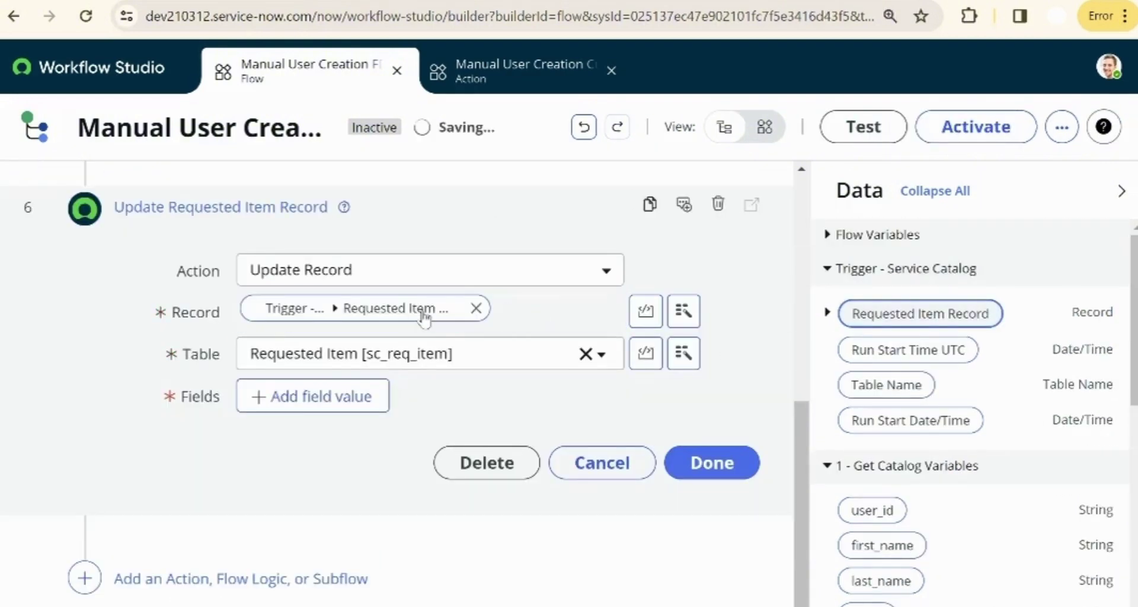
- Have the update set Stage to Fulfillment and State to Closed Complete, and finish the step
{"action": "left_click", "coordinate": [316, 396]}
{"action": "left_click", "coordinate": [586, 407]}
{"action": "type", "text": "sta"}
{"action": "left_click", "coordinate": [516, 542]}
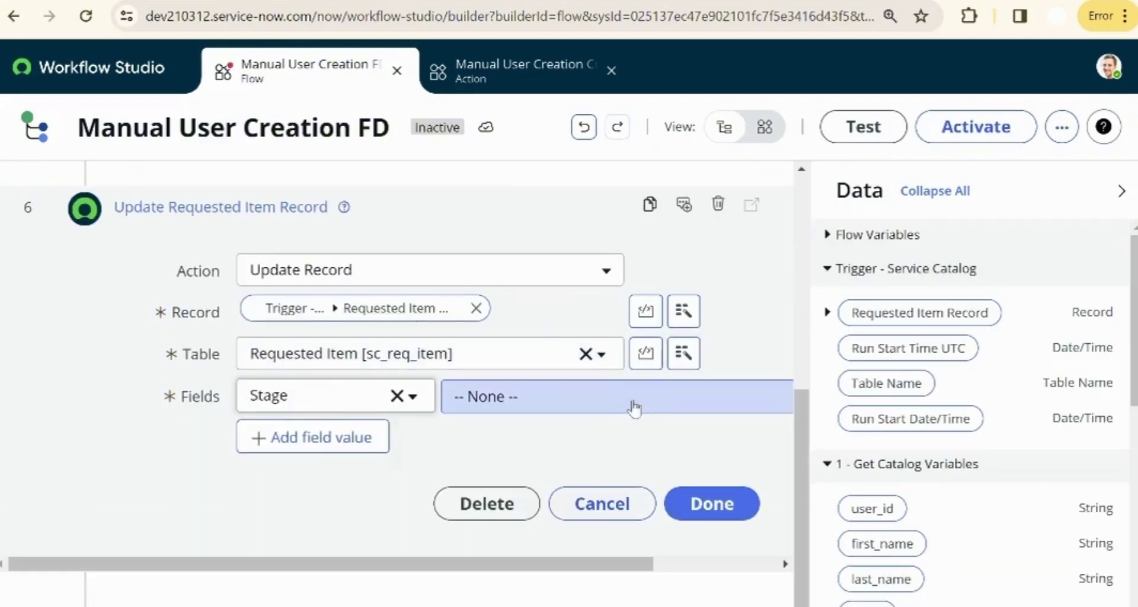
{"action": "left_click", "coordinate": [630, 406]}
{"action": "type", "text": "fu"}
{"action": "left_click", "coordinate": [485, 578]}
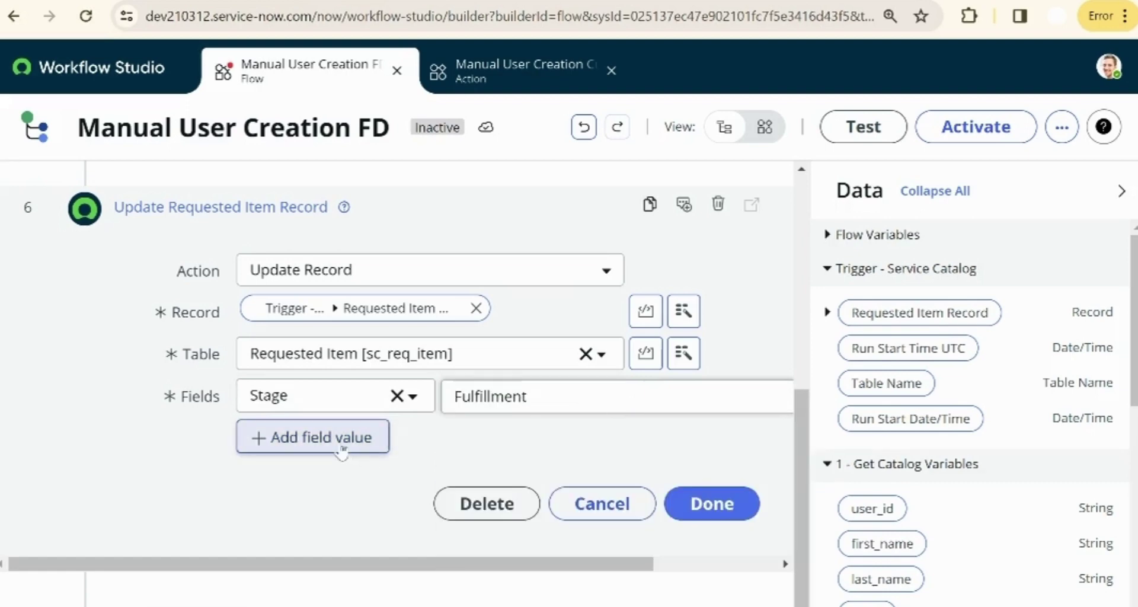
{"action": "left_click", "coordinate": [313, 437]}
{"action": "left_click", "coordinate": [332, 437]}
{"action": "type", "text": "sta"}
{"action": "left_click", "coordinate": [262, 394]}
{"action": "left_click", "coordinate": [602, 457]}
{"action": "left_click", "coordinate": [648, 571]}
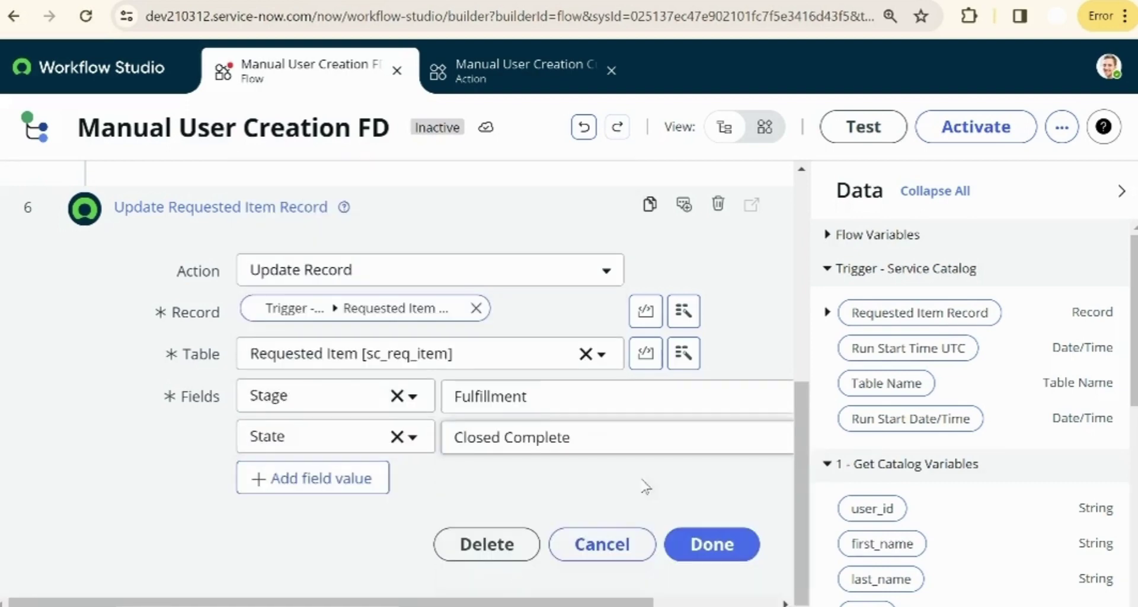
{"action": "left_click", "coordinate": [709, 543]}
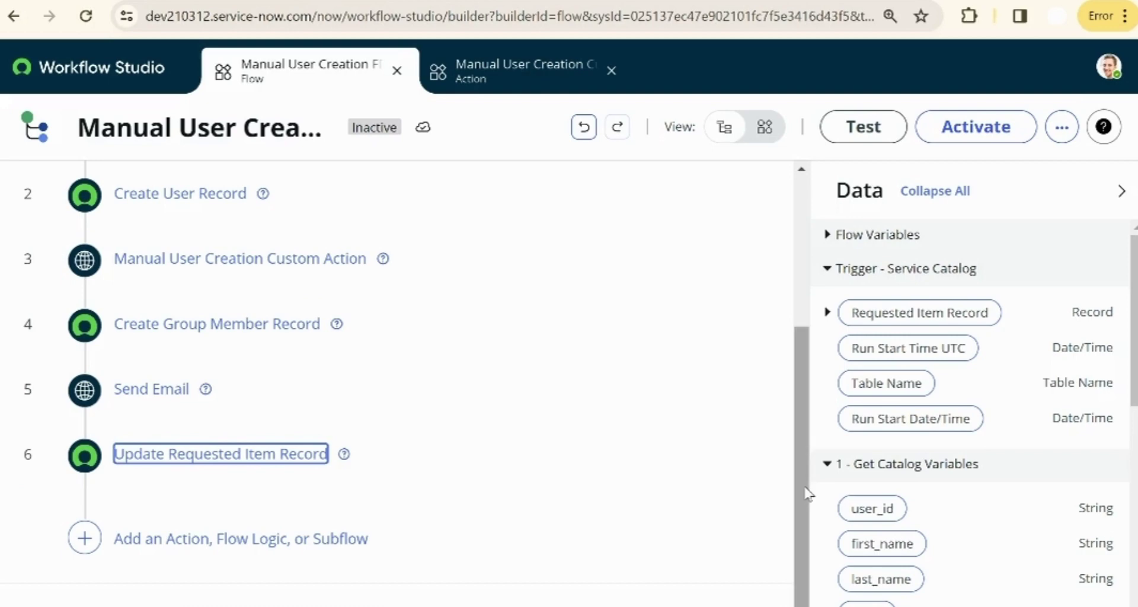
{"action": "left_click_drag", "start_coordinate": [802, 468], "coordinate": [790, 325]}
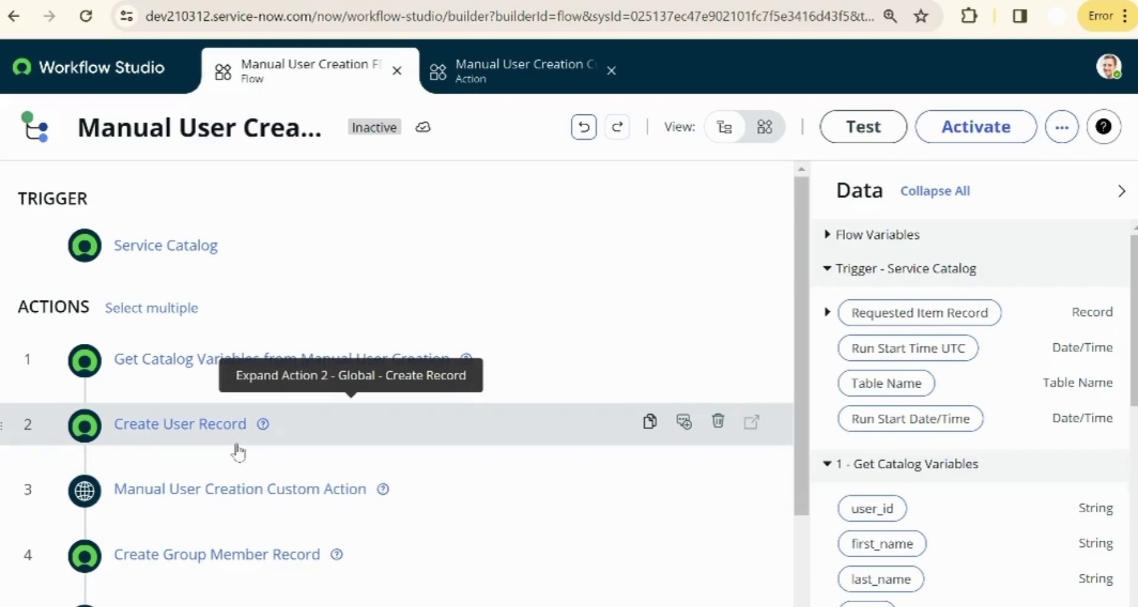
{"action": "scroll", "coordinate": [237, 452], "scroll_direction": "down", "scroll_amount": 2}
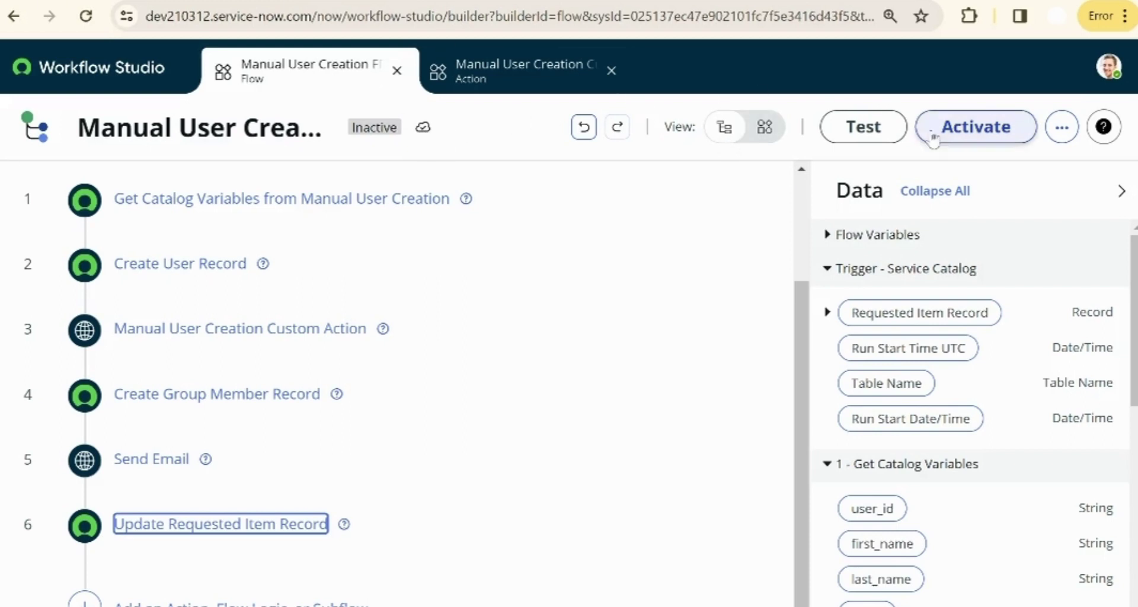
- Activate the Manual User Creation FD flow, confirming in the activation dialog
{"action": "left_click", "coordinate": [952, 139]}
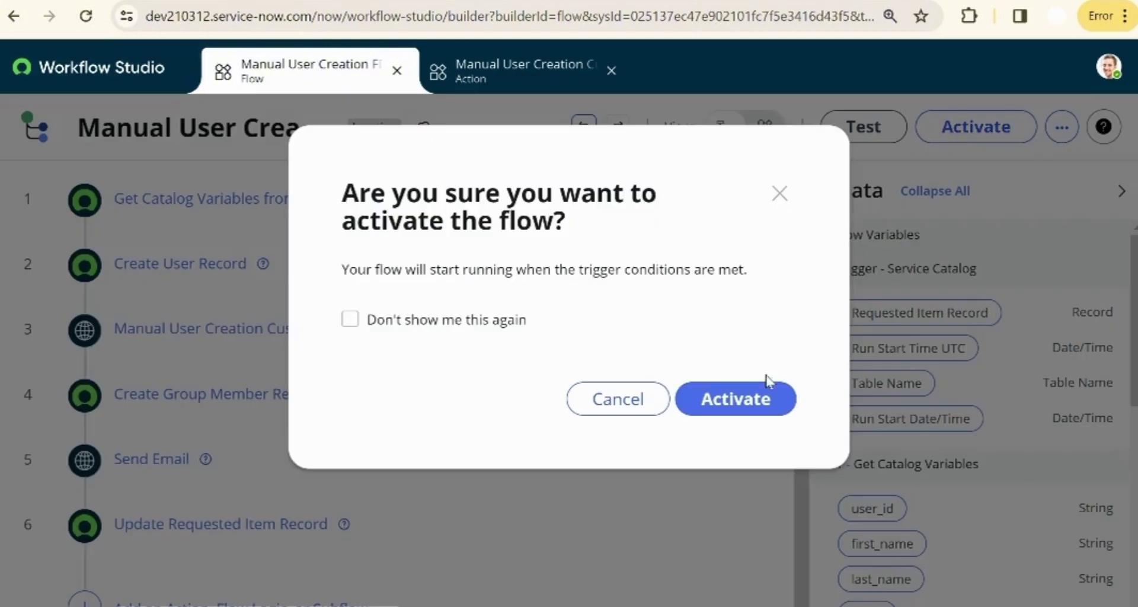
{"action": "left_click", "coordinate": [725, 399]}
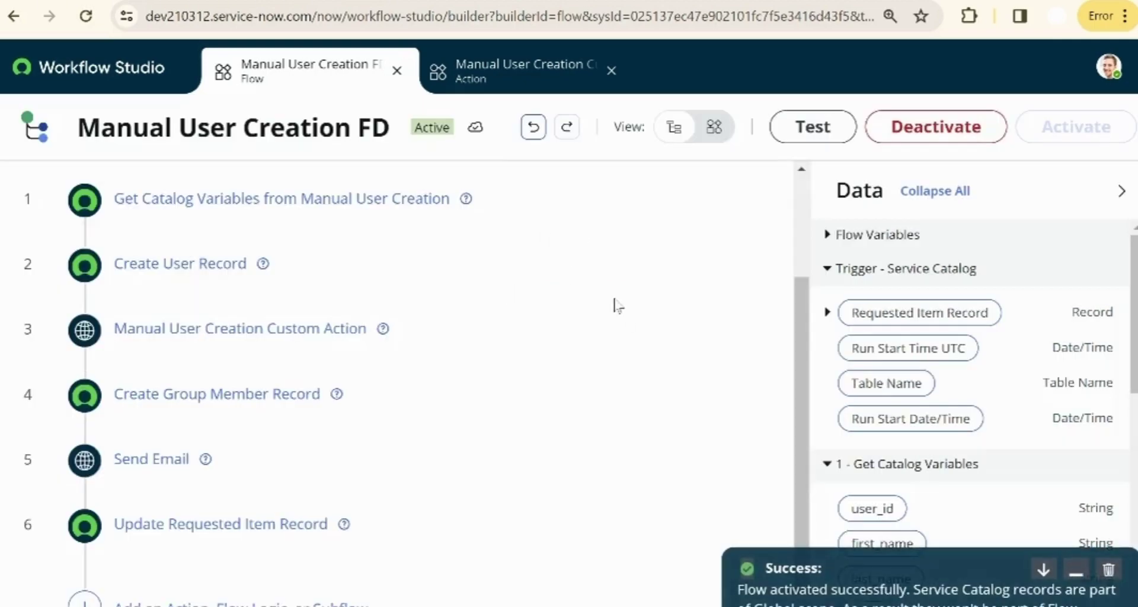
{"action": "left_click", "coordinate": [221, 128]}
{"action": "key", "text": "ctrl+c"}
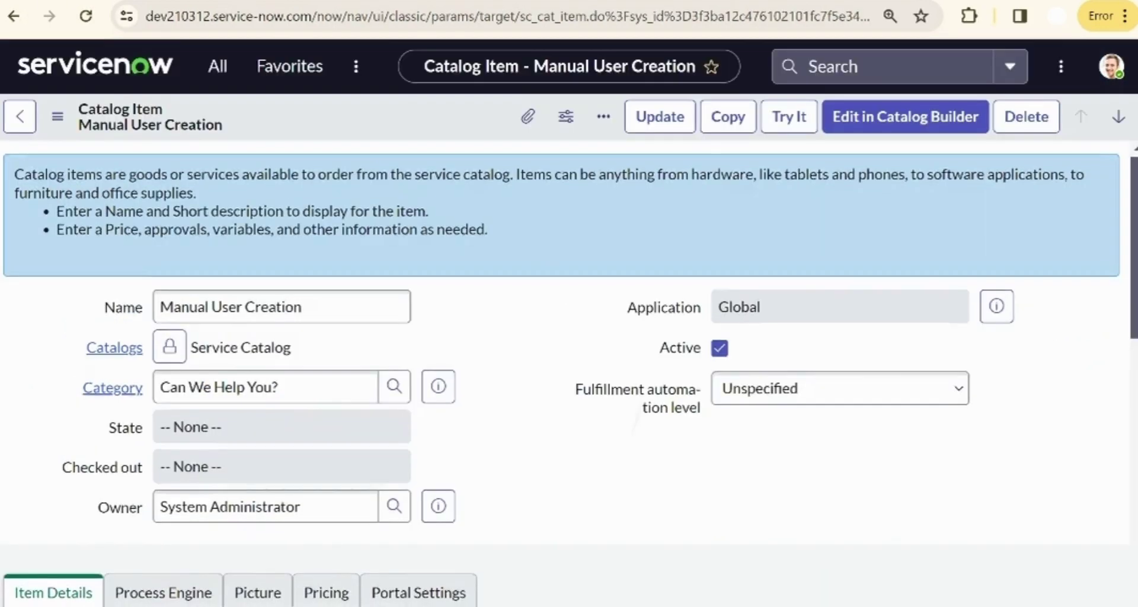
- Set the catalog item's Process Engine flow to Manual User Creation FD, save, and reopen the item
{"action": "scroll", "coordinate": [569, 294], "scroll_direction": "down", "scroll_amount": 4}
{"action": "left_click", "coordinate": [163, 377]}
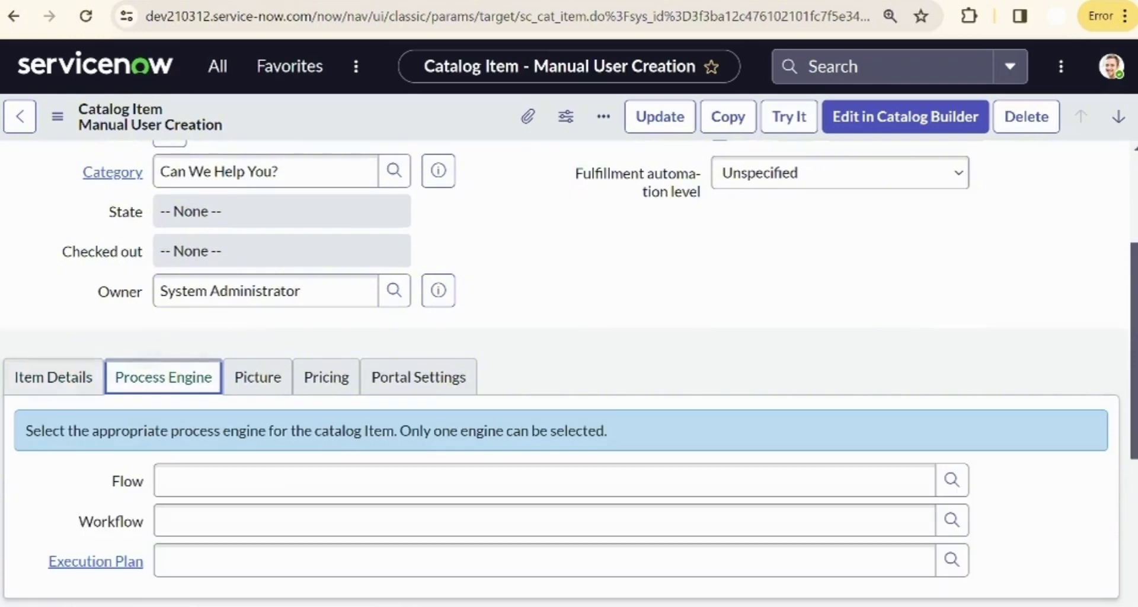
{"action": "left_click", "coordinate": [366, 481]}
{"action": "key", "text": "ctrl+v"}
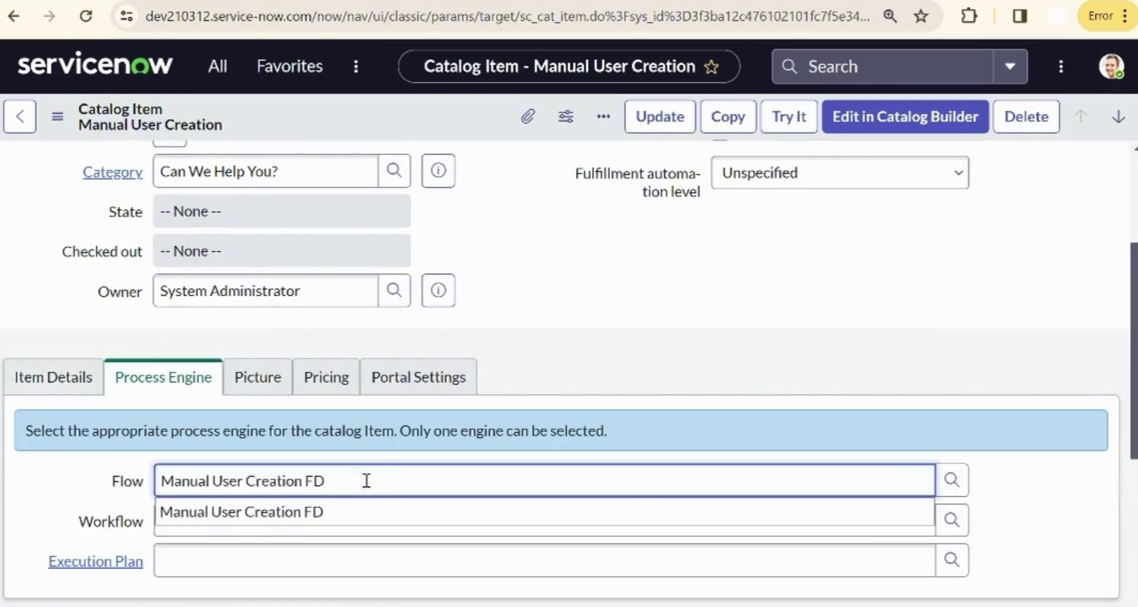
{"action": "left_click", "coordinate": [367, 511]}
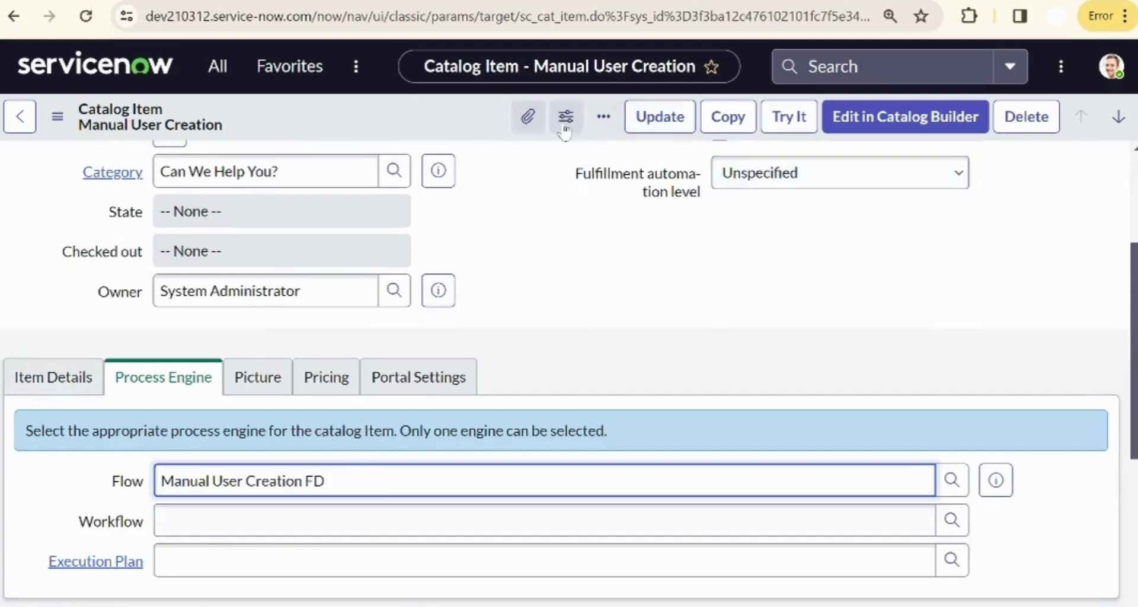
{"action": "left_click", "coordinate": [648, 118]}
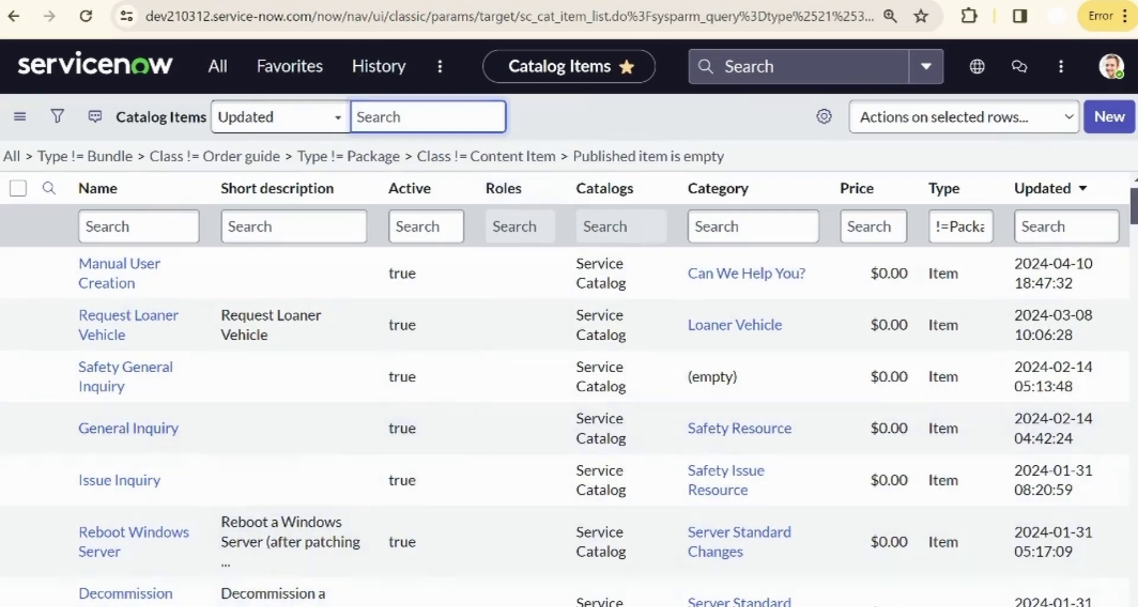
{"action": "left_click", "coordinate": [119, 264]}
{"action": "scroll", "coordinate": [569, 356], "scroll_direction": "down", "scroll_amount": 5}
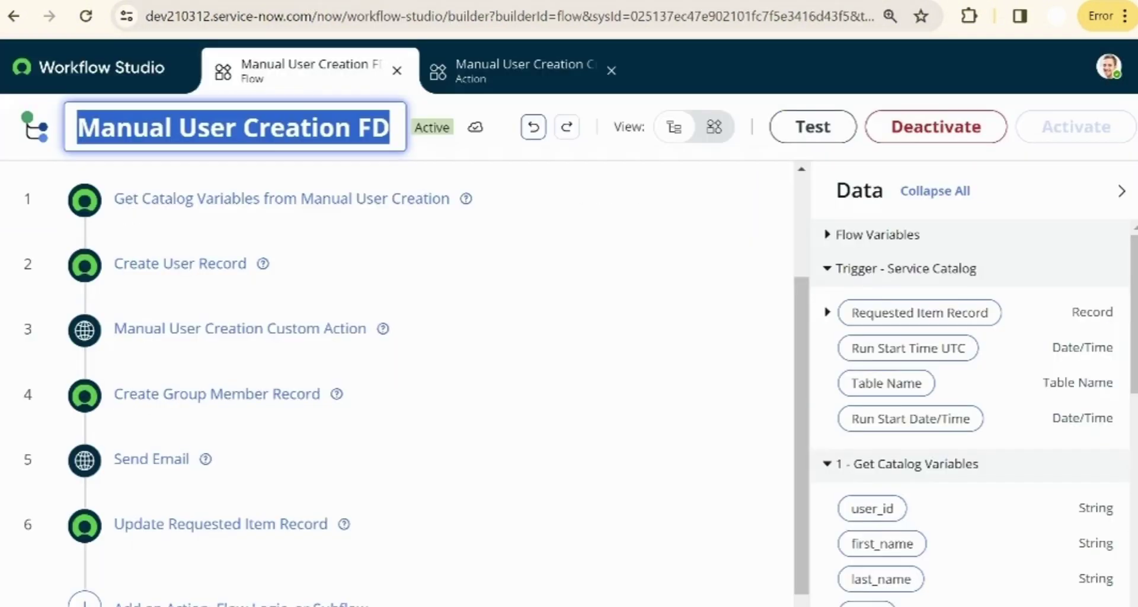
- Open the item's order form and enter the new user's ID, first name, last name and e-mail
{"action": "left_click", "coordinate": [510, 86]}
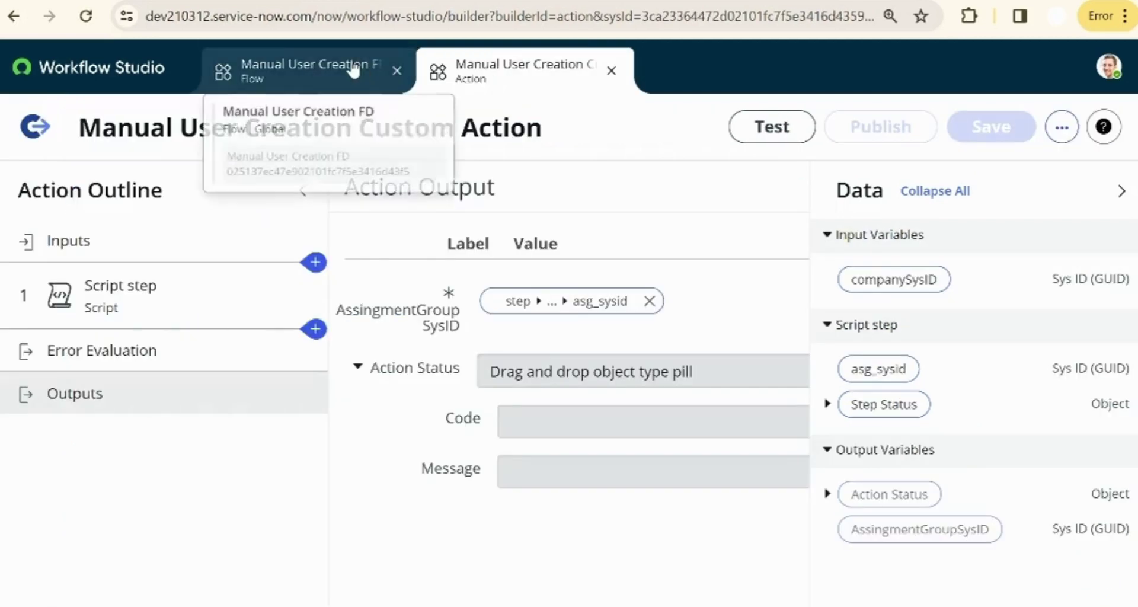
{"action": "left_click", "coordinate": [309, 70]}
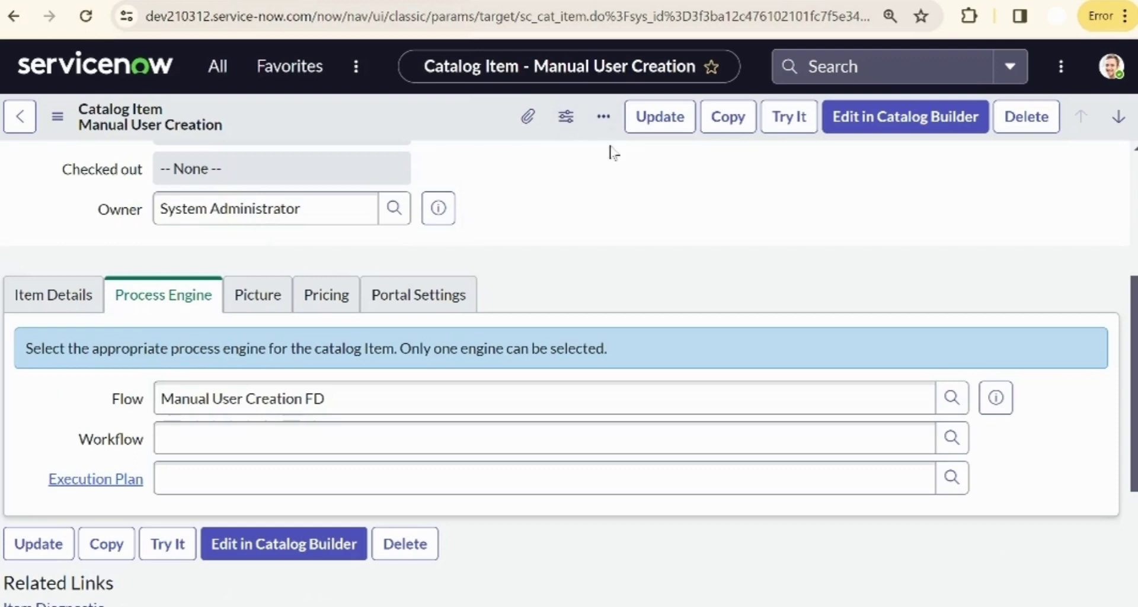
{"action": "left_click", "coordinate": [790, 119]}
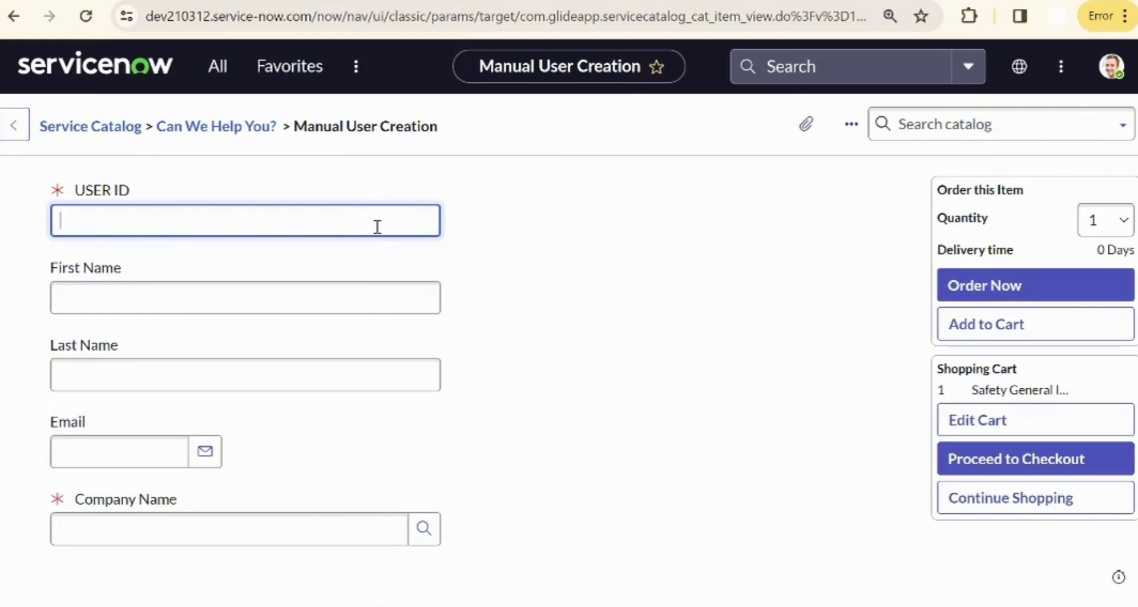
{"action": "left_click", "coordinate": [346, 289]}
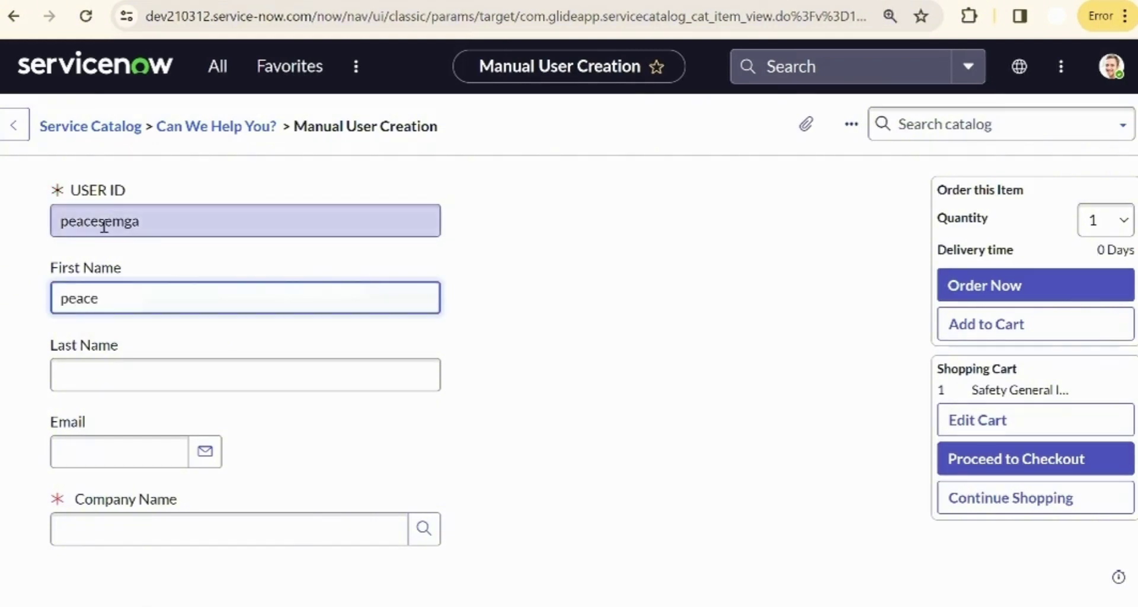
{"action": "left_click", "coordinate": [102, 221]}
{"action": "left_click", "coordinate": [103, 365]}
{"action": "left_click", "coordinate": [96, 452]}
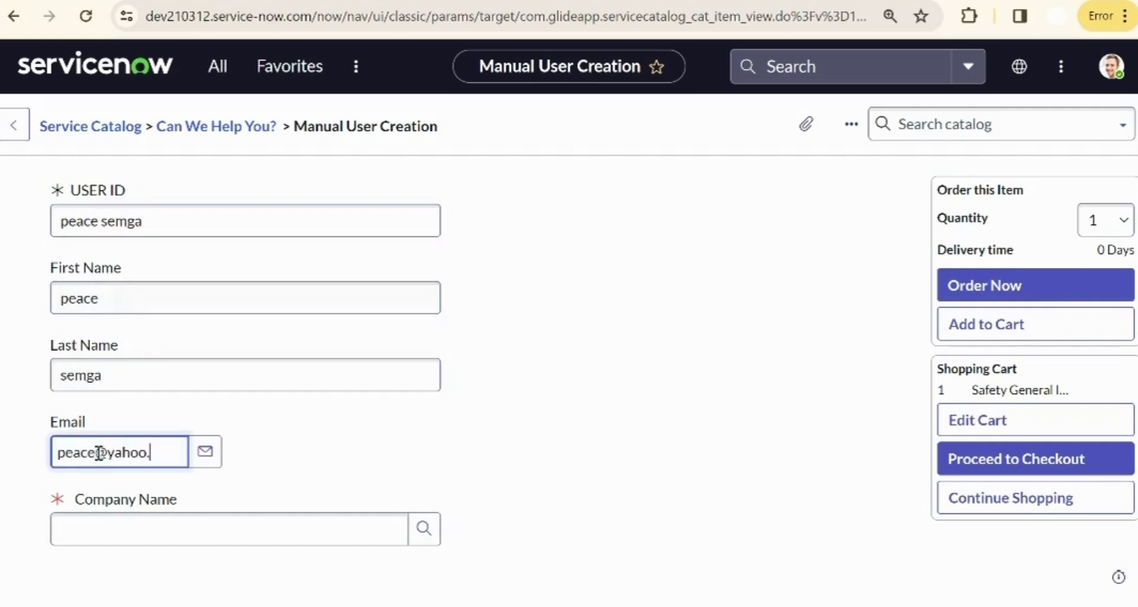
- Choose Acer as the company, submit the order, and open the submitted request
{"action": "left_click", "coordinate": [111, 537]}
{"action": "type", "text": "Ac"}
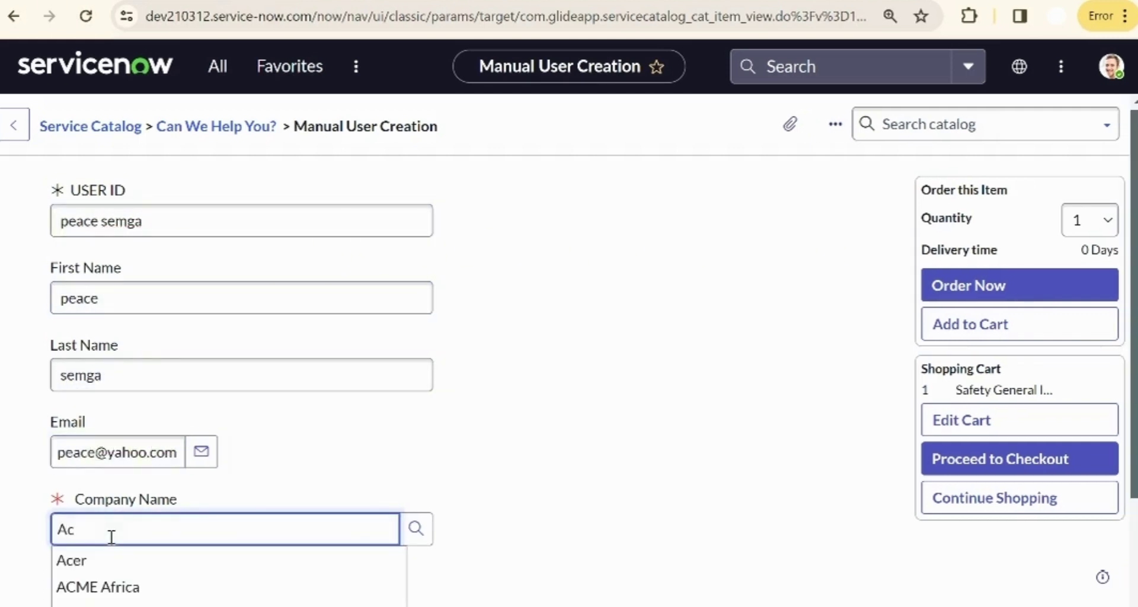
{"action": "left_click", "coordinate": [69, 567]}
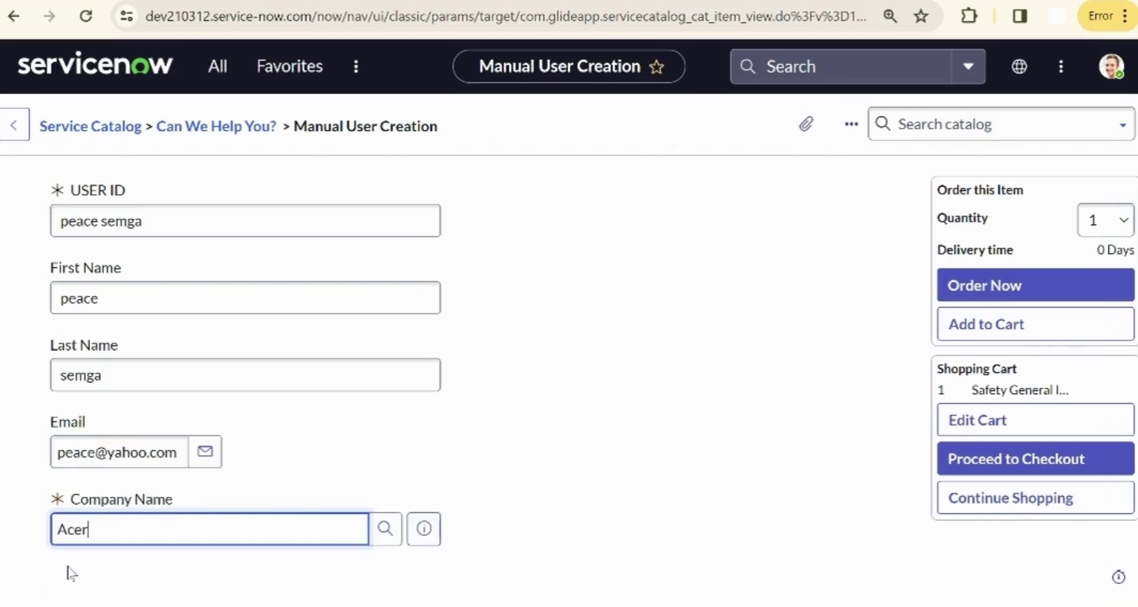
{"action": "left_click", "coordinate": [1031, 284]}
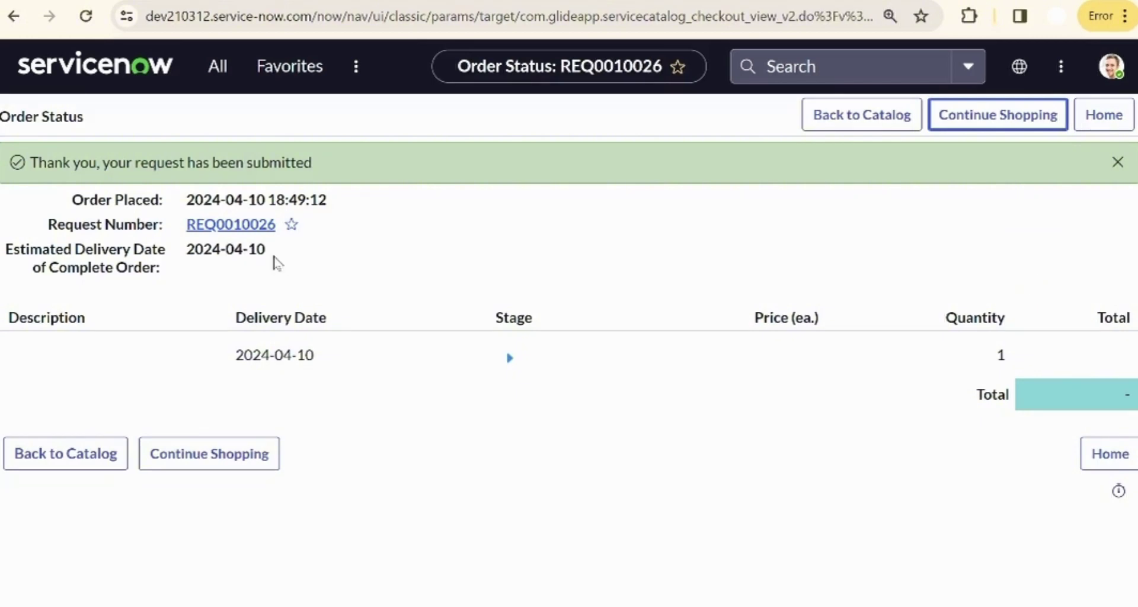
{"action": "left_click", "coordinate": [238, 232]}
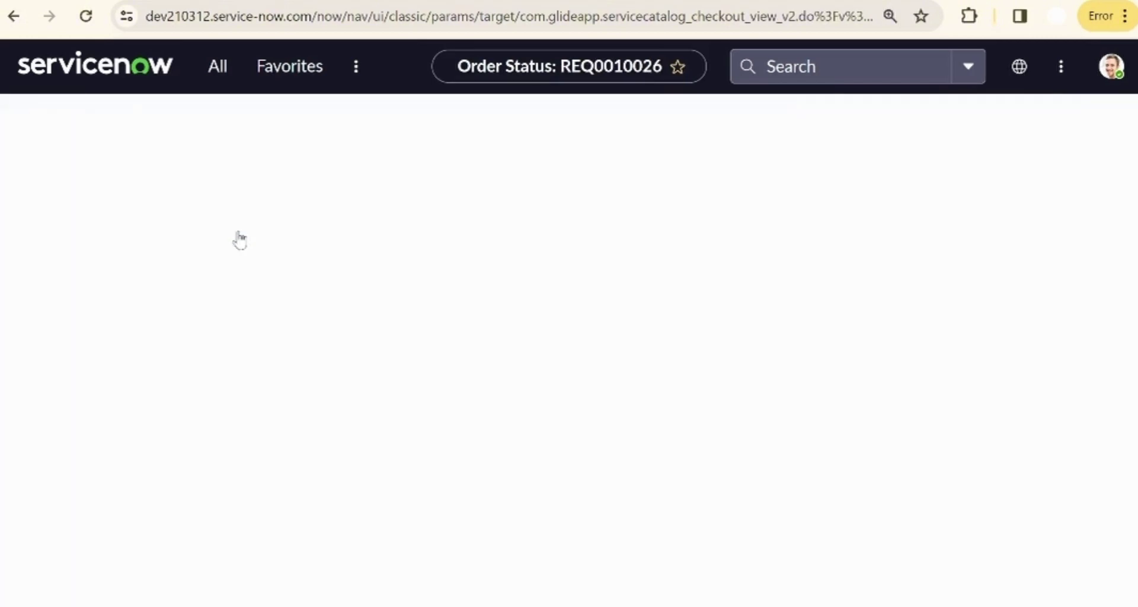
- Open RITM0010027 from REQ0010026 and check Stage fulfillment and State Closed Complete
{"action": "scroll", "coordinate": [242, 238], "scroll_direction": "down", "scroll_amount": 5}
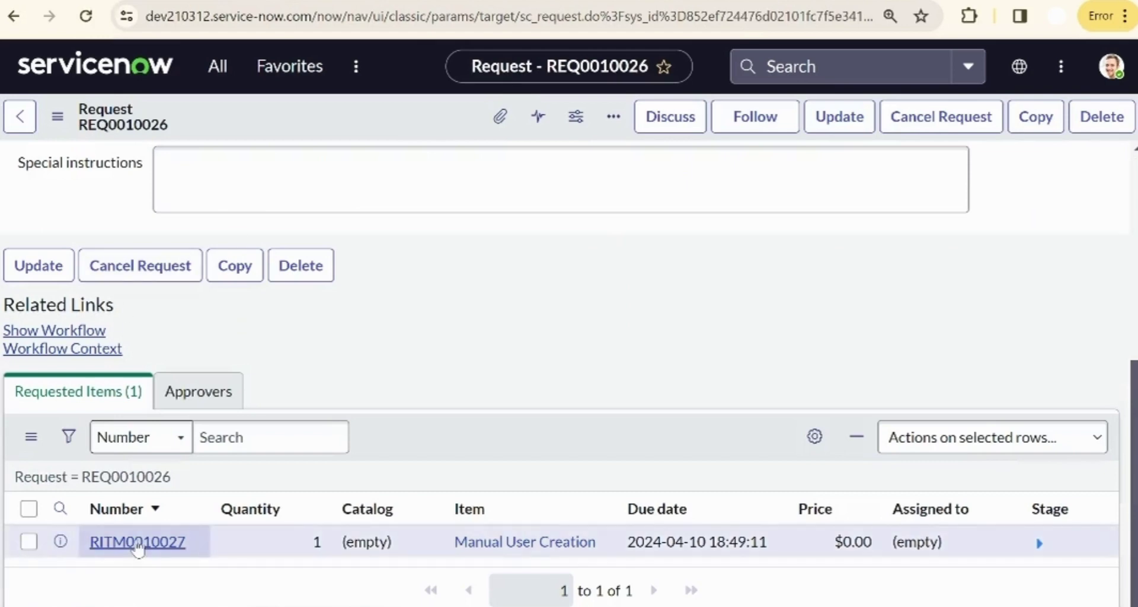
{"action": "left_click", "coordinate": [138, 544]}
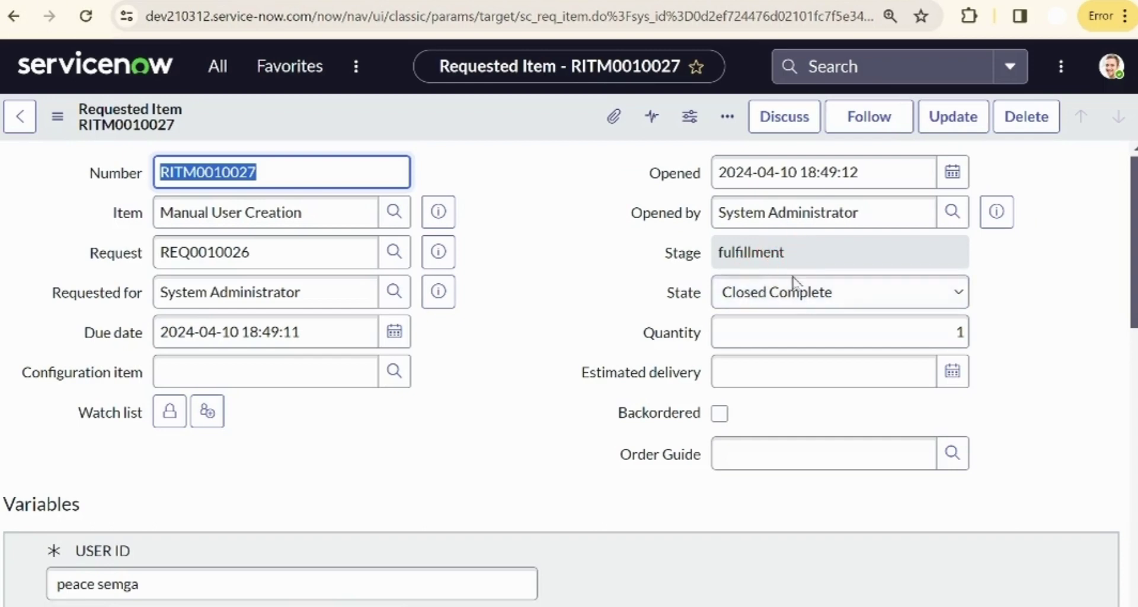
{"action": "scroll", "coordinate": [591, 311], "scroll_direction": "down", "scroll_amount": 12}
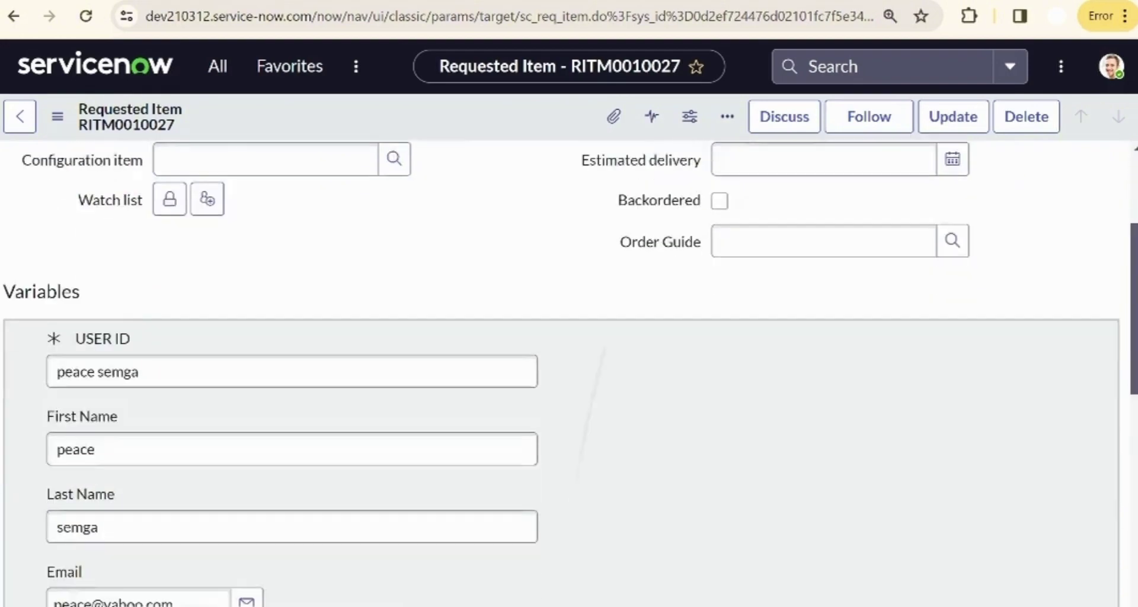
{"action": "scroll", "coordinate": [616, 487], "scroll_direction": "down", "scroll_amount": 3}
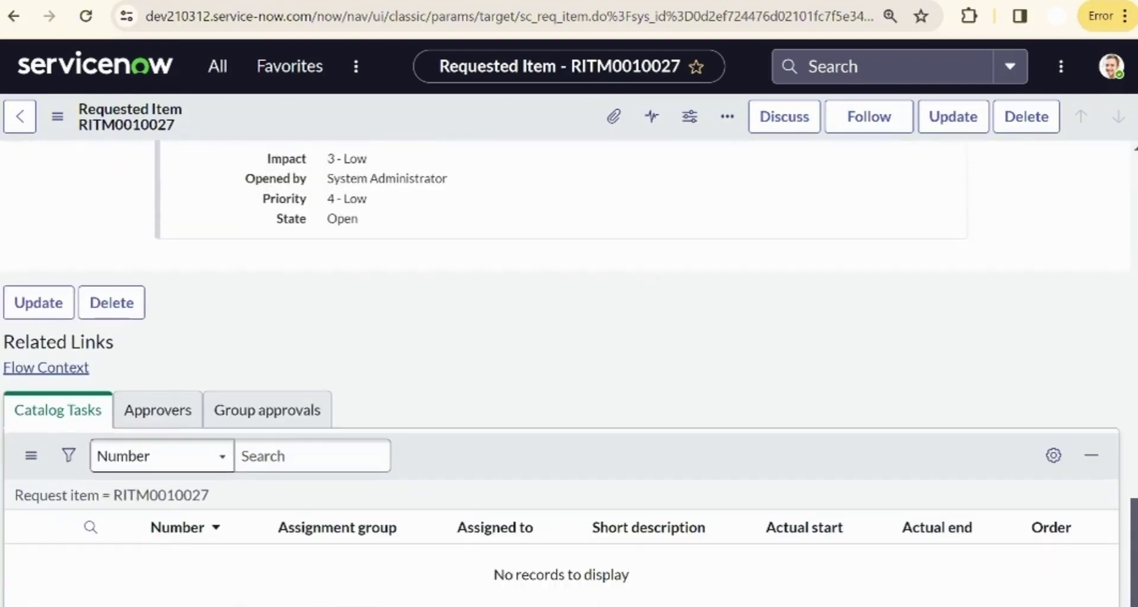
{"action": "scroll", "coordinate": [569, 372], "scroll_direction": "up", "scroll_amount": 15}
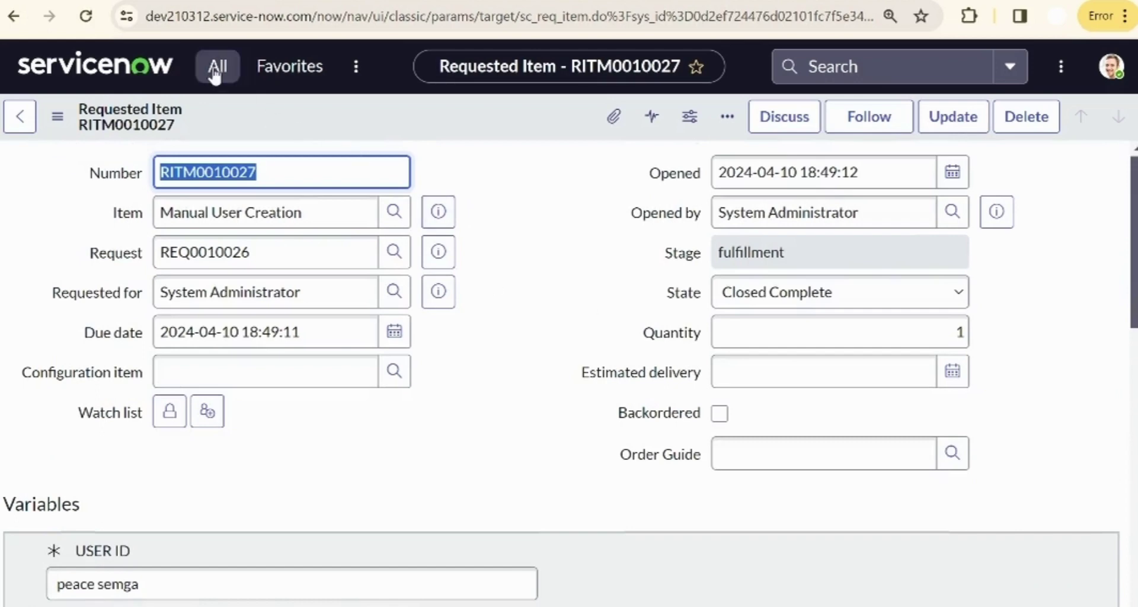
- Search the navigator for 'user ad' and open the newly created user from the Users list
{"action": "left_click", "coordinate": [230, 81]}
{"action": "left_click", "coordinate": [191, 128]}
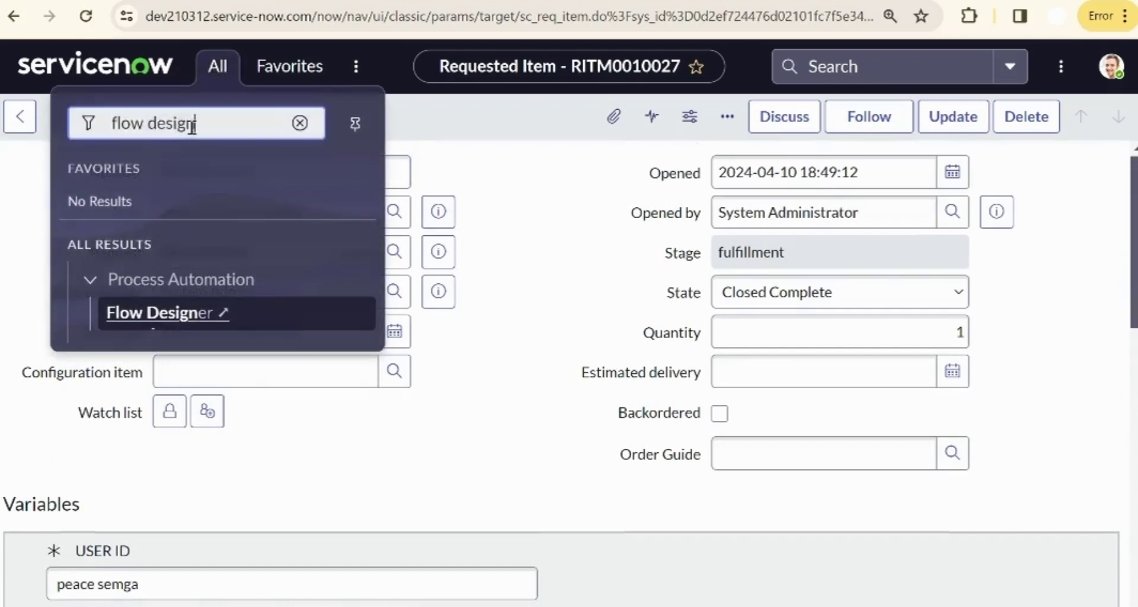
{"action": "key", "text": "ctrl+a"}
{"action": "key", "text": "BackSpace"}
{"action": "type", "text": "user"}
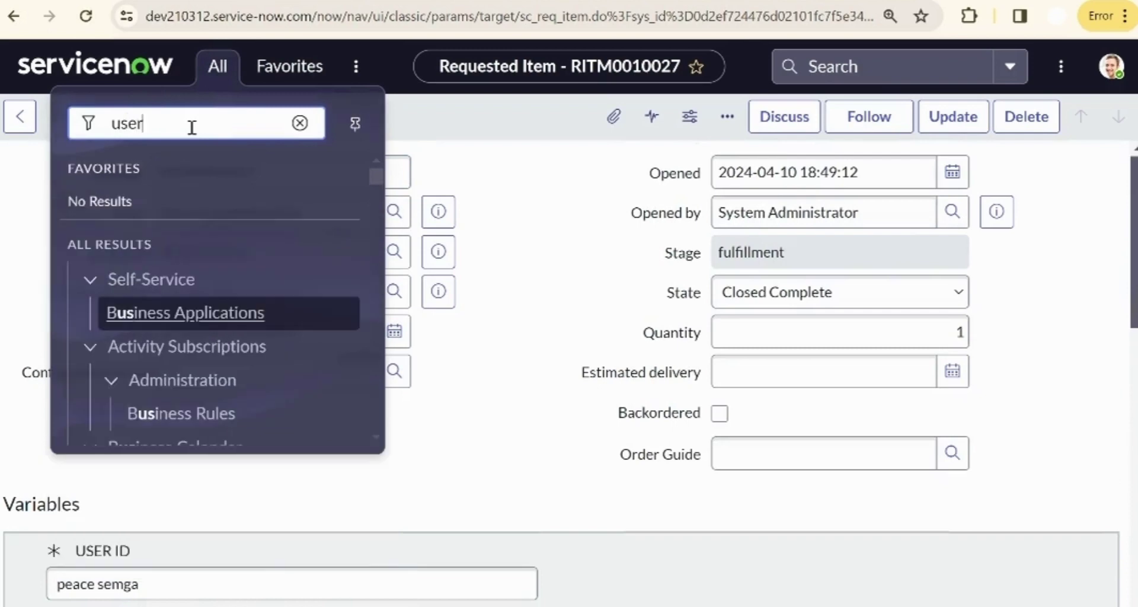
{"action": "type", "text": " ad"}
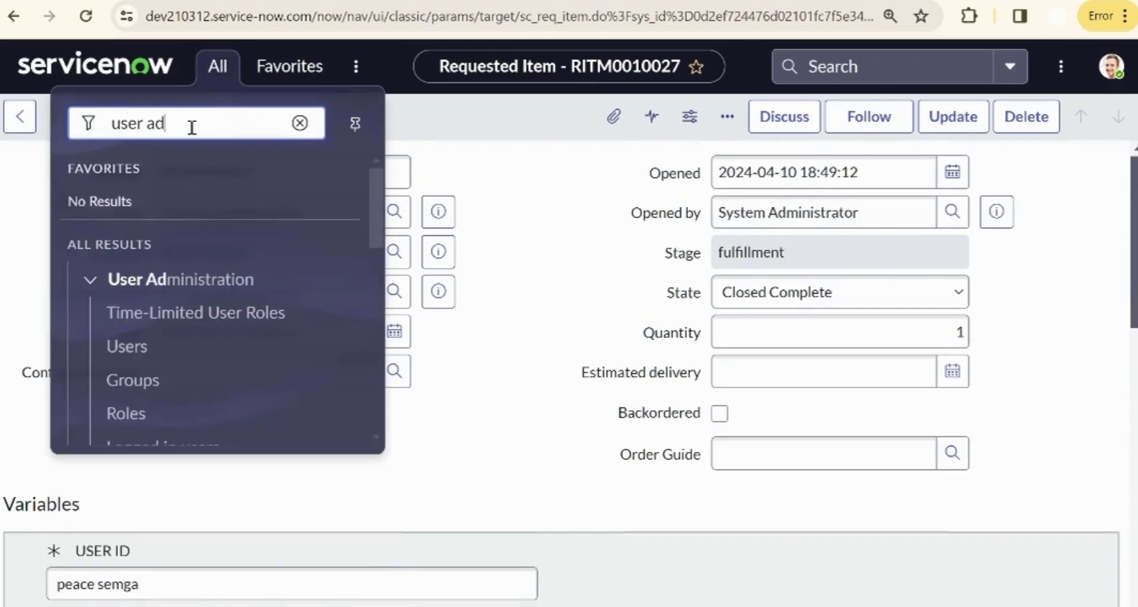
{"action": "left_click", "coordinate": [138, 353]}
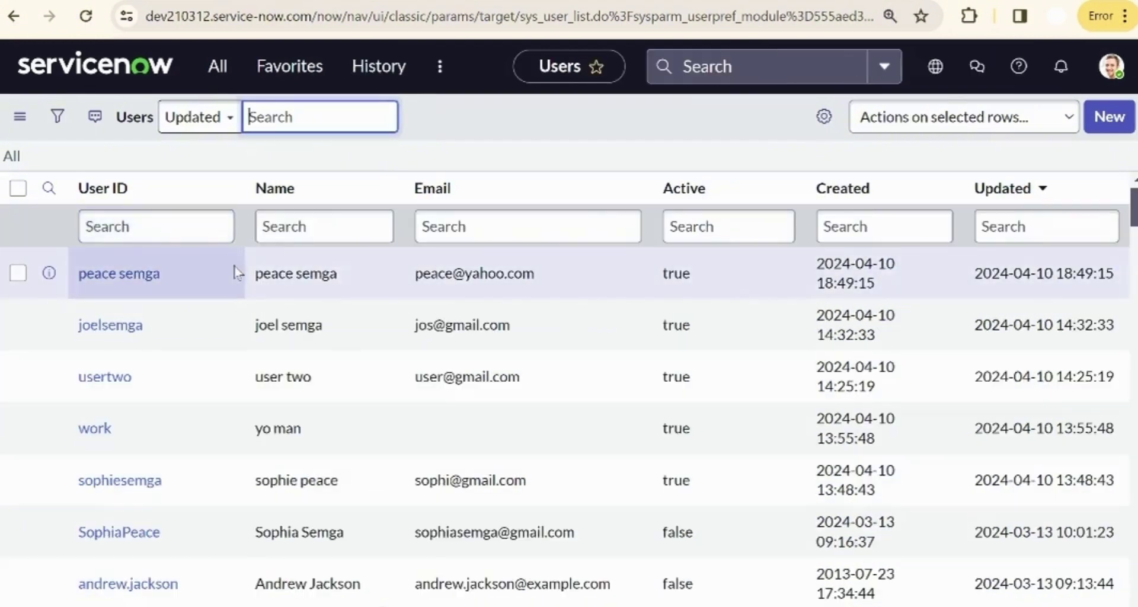
{"action": "left_click", "coordinate": [73, 277]}
{"action": "left_click", "coordinate": [130, 276]}
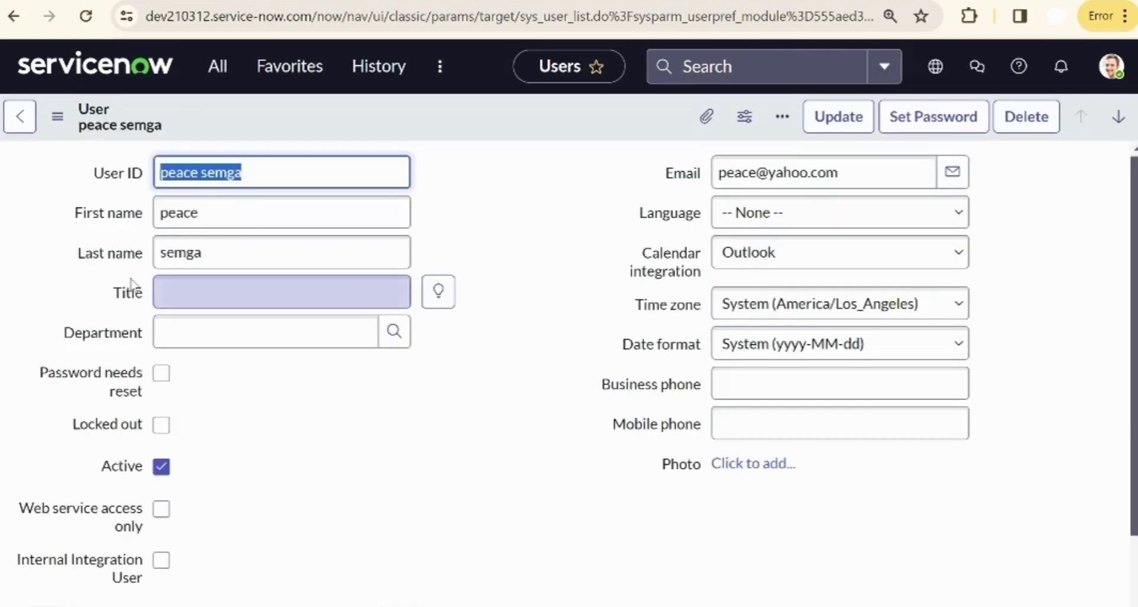
- Confirm the user appears among the Database group's members, then return to the user's record
{"action": "scroll", "coordinate": [846, 280], "scroll_direction": "down", "scroll_amount": 6}
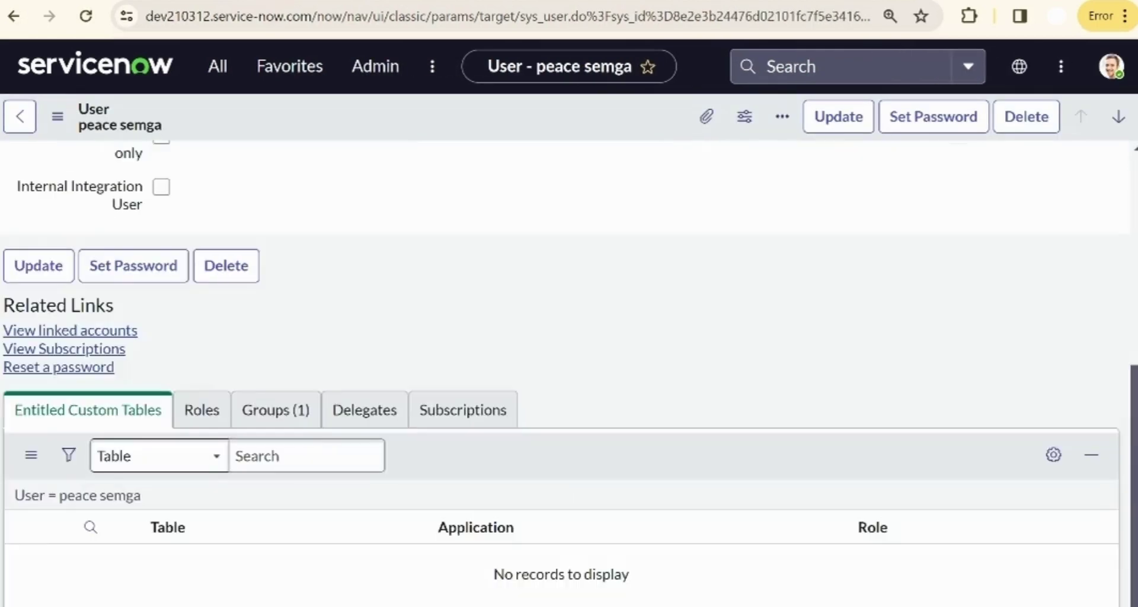
{"action": "left_click", "coordinate": [272, 410]}
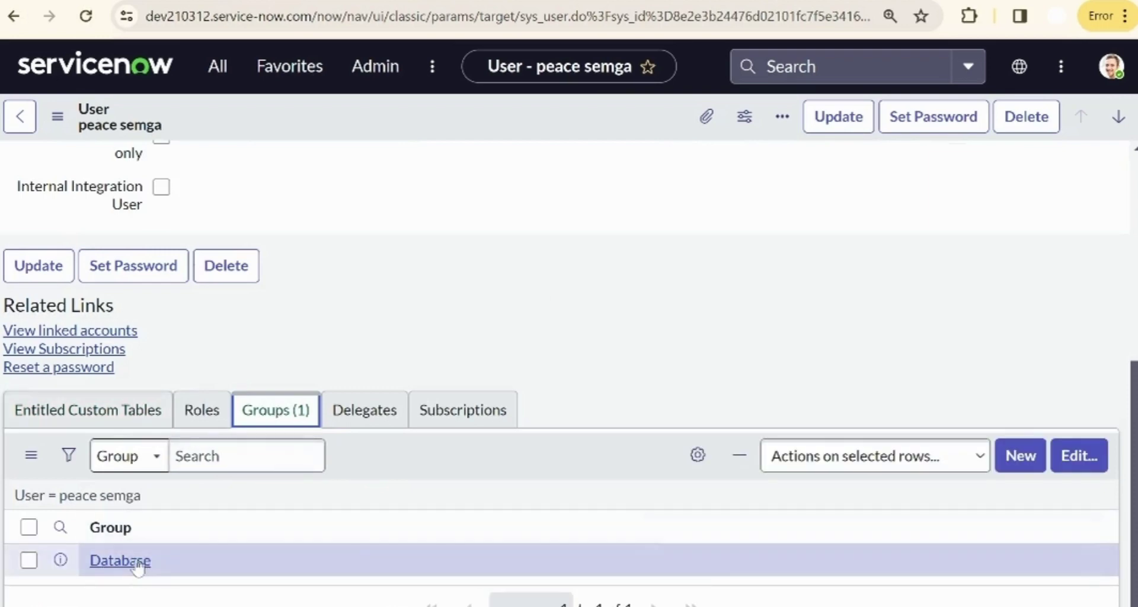
{"action": "left_click", "coordinate": [136, 562]}
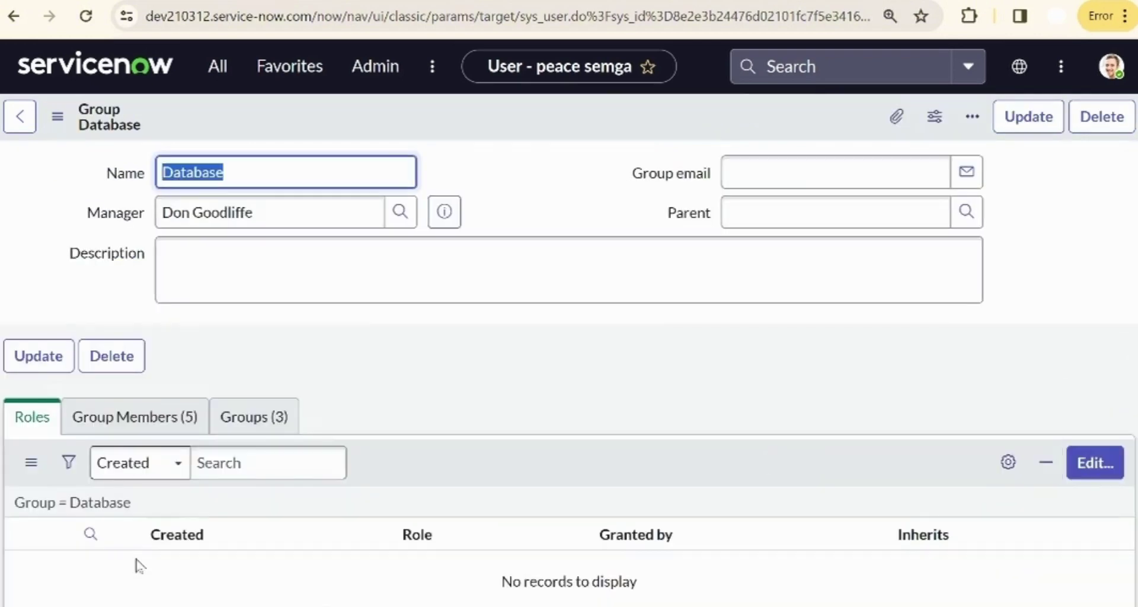
{"action": "left_click", "coordinate": [185, 422]}
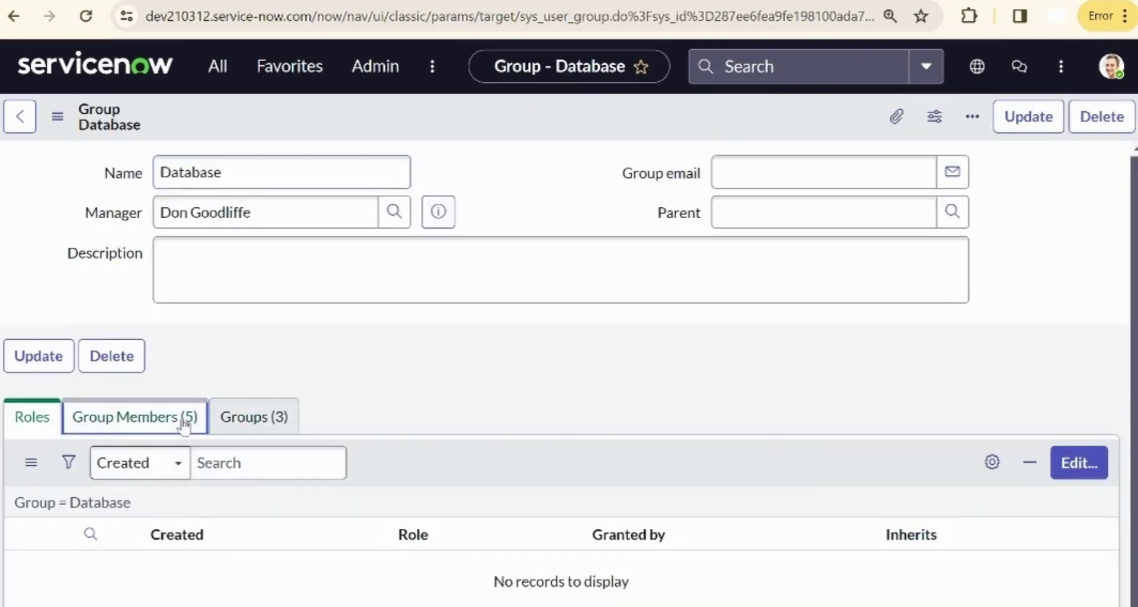
{"action": "scroll", "coordinate": [185, 424], "scroll_direction": "down", "scroll_amount": 3}
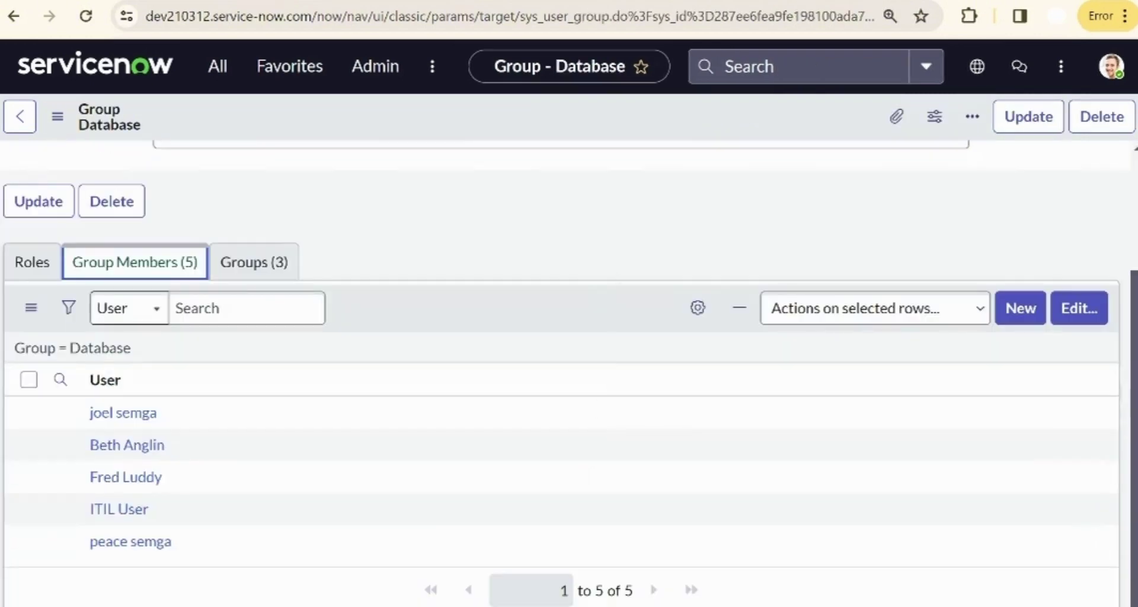
{"action": "scroll", "coordinate": [245, 465], "scroll_direction": "up", "scroll_amount": 3}
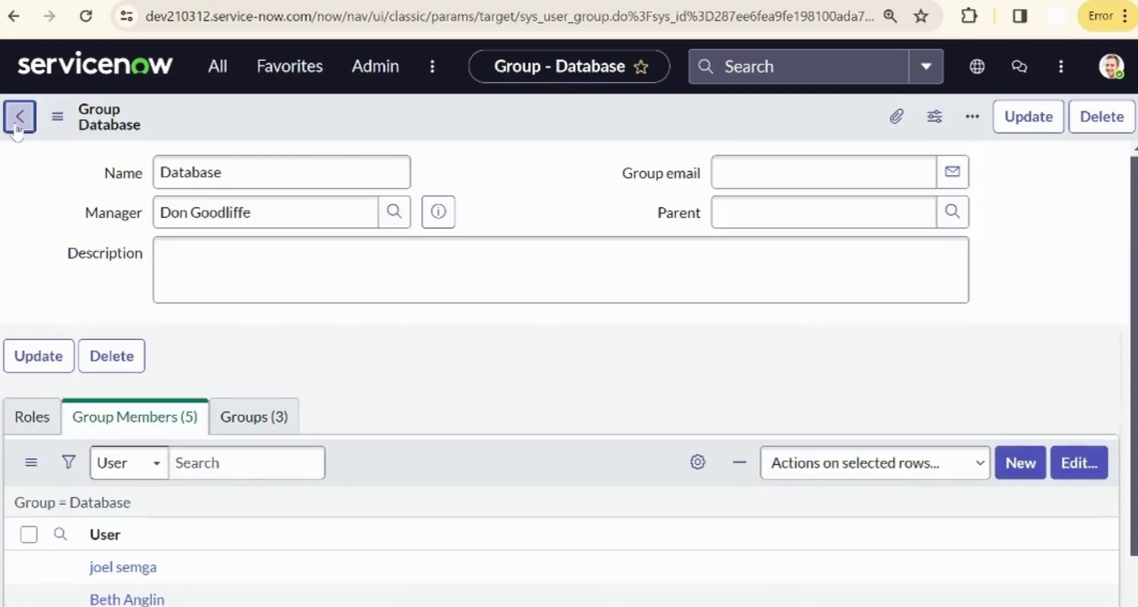
{"action": "left_click", "coordinate": [18, 124]}
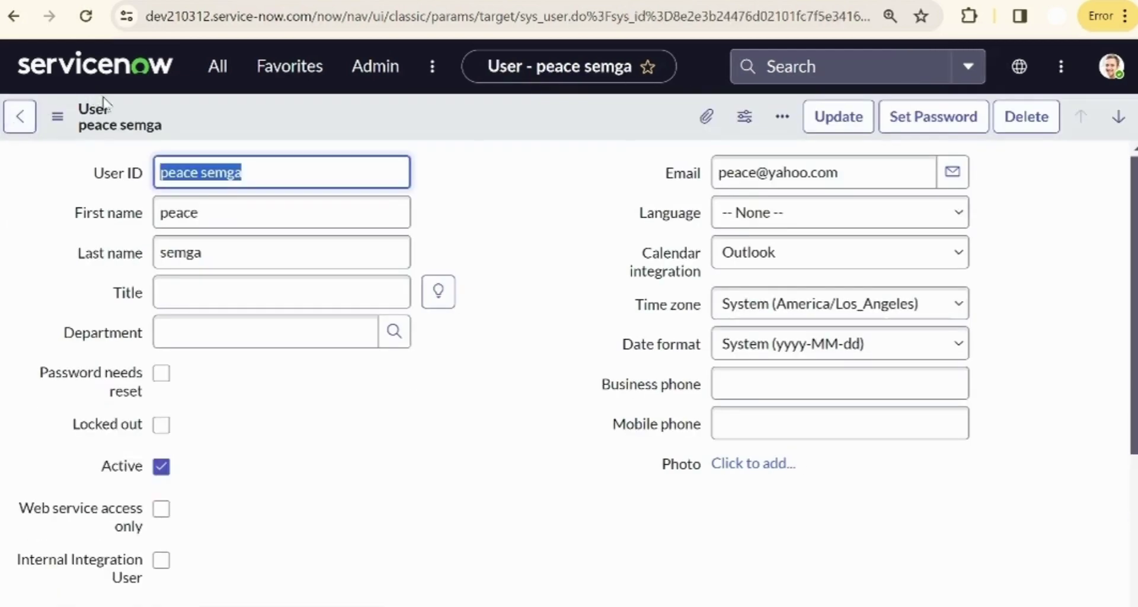
- Try an 'outlook' navigator search, then look through favourites and recently visited history
{"action": "left_click", "coordinate": [217, 67]}
{"action": "triple_click", "coordinate": [149, 116]}
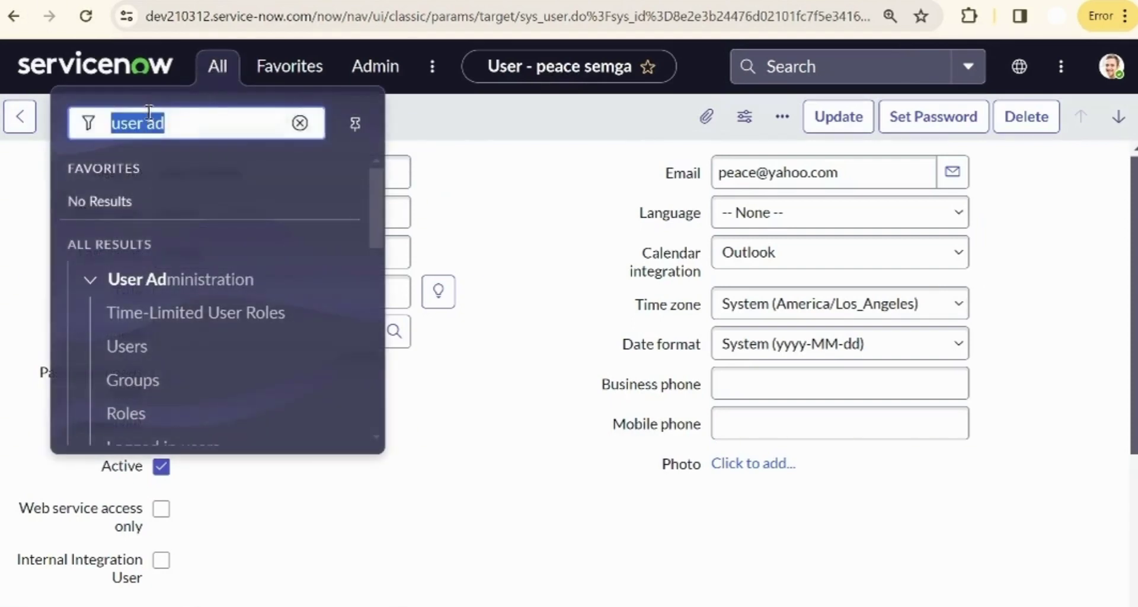
{"action": "type", "text": "outlook"}
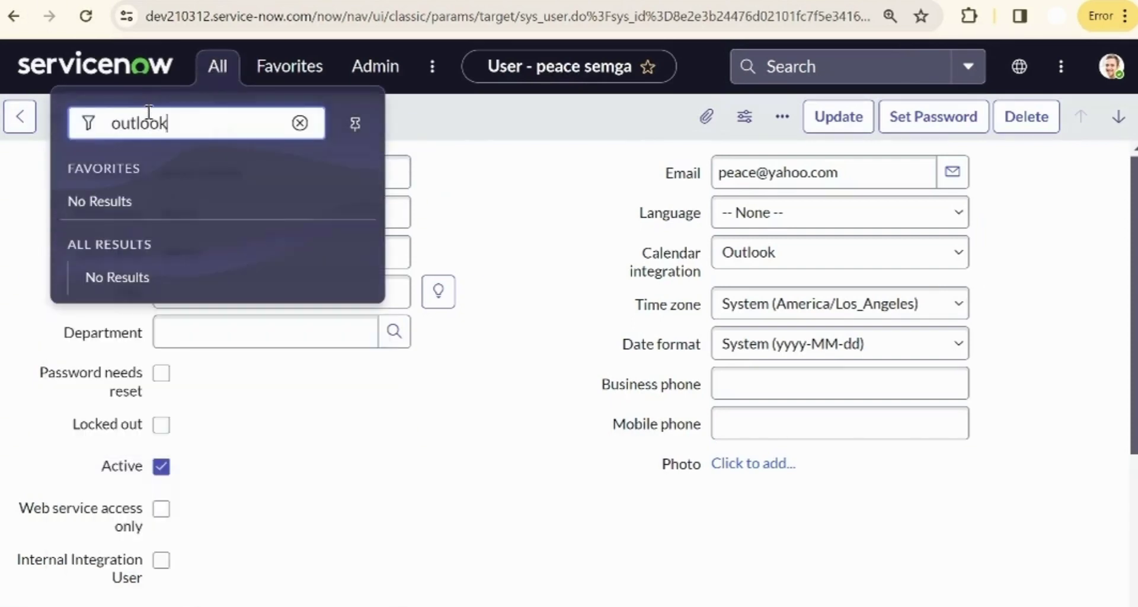
{"action": "key", "text": "BackSpace"}
{"action": "key", "text": "BackSpace"}
{"action": "key", "text": "BackSpace"}
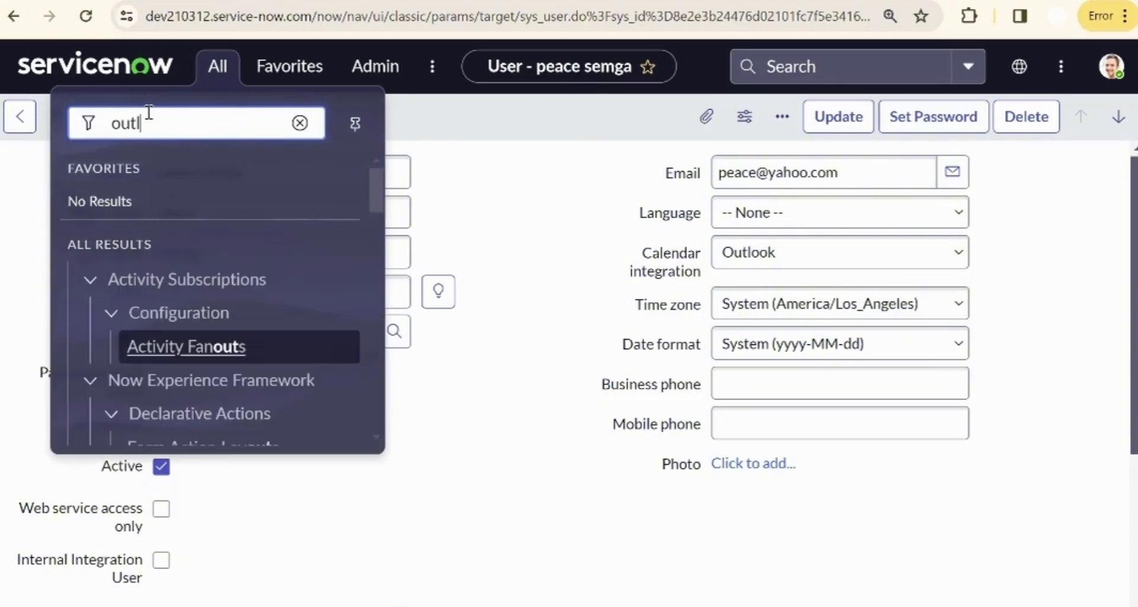
{"action": "key", "text": "BackSpace"}
{"action": "key", "text": "BackSpace"}
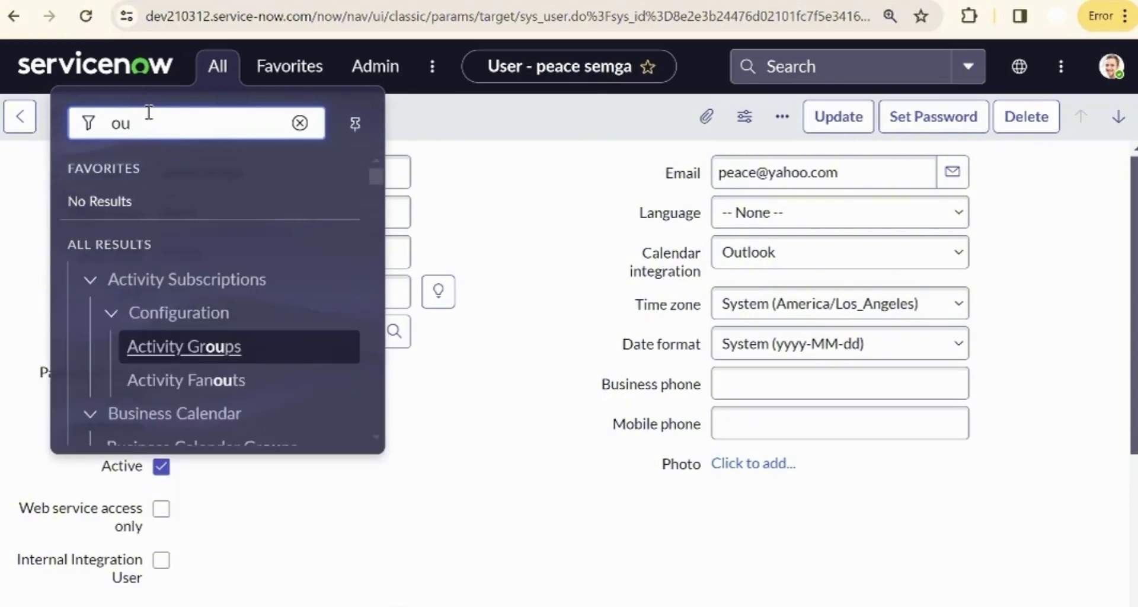
{"action": "key", "text": "BackSpace"}
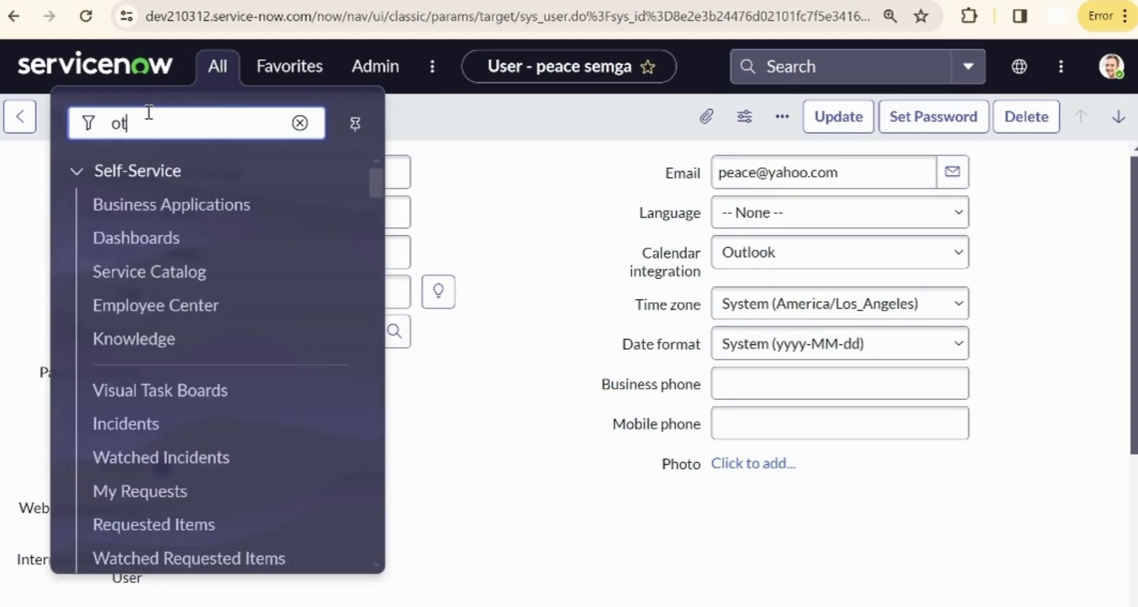
{"action": "key", "text": "BackSpace"}
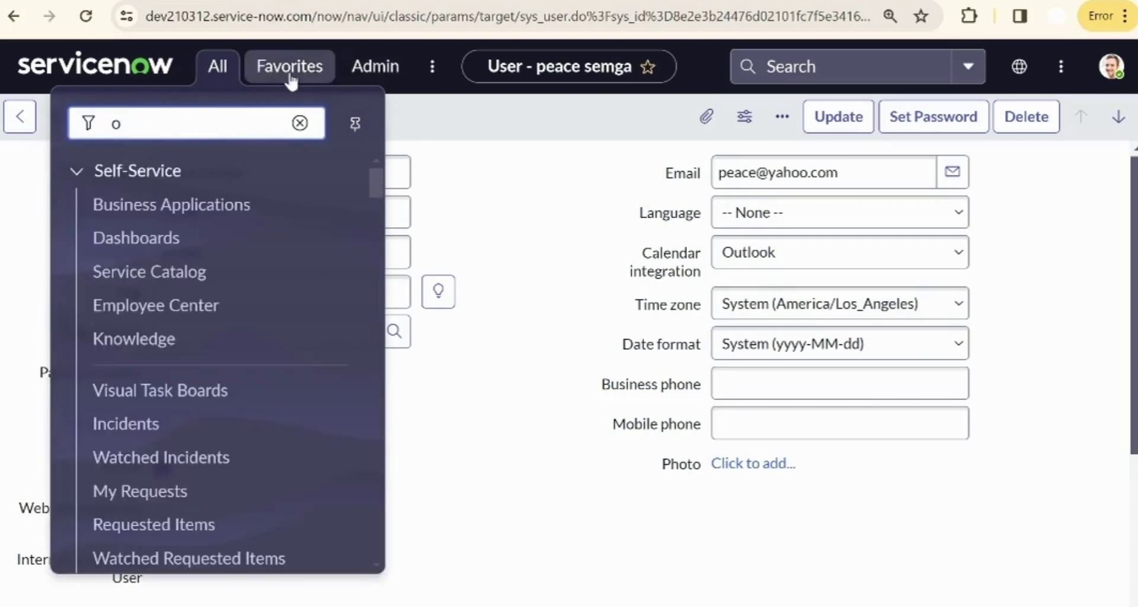
{"action": "left_click", "coordinate": [307, 80]}
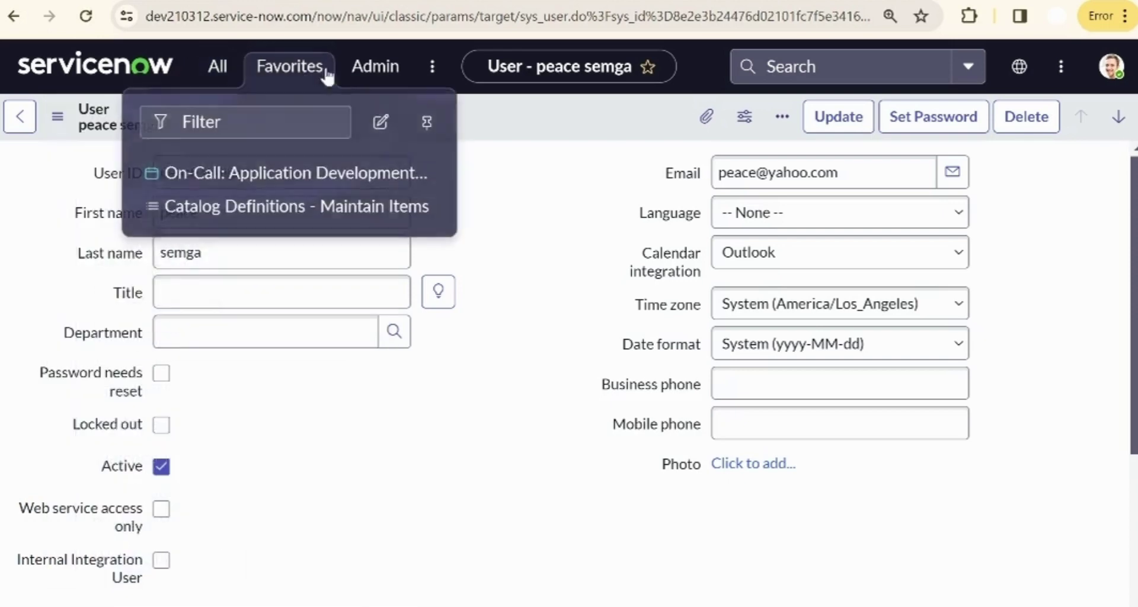
{"action": "left_click", "coordinate": [431, 70]}
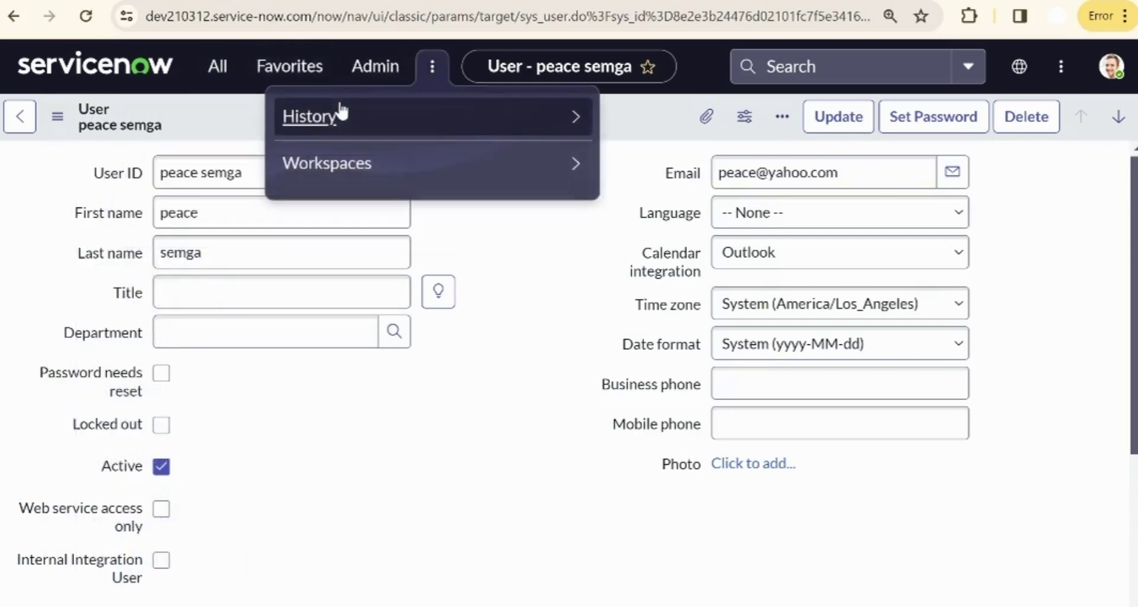
{"action": "left_click", "coordinate": [342, 111]}
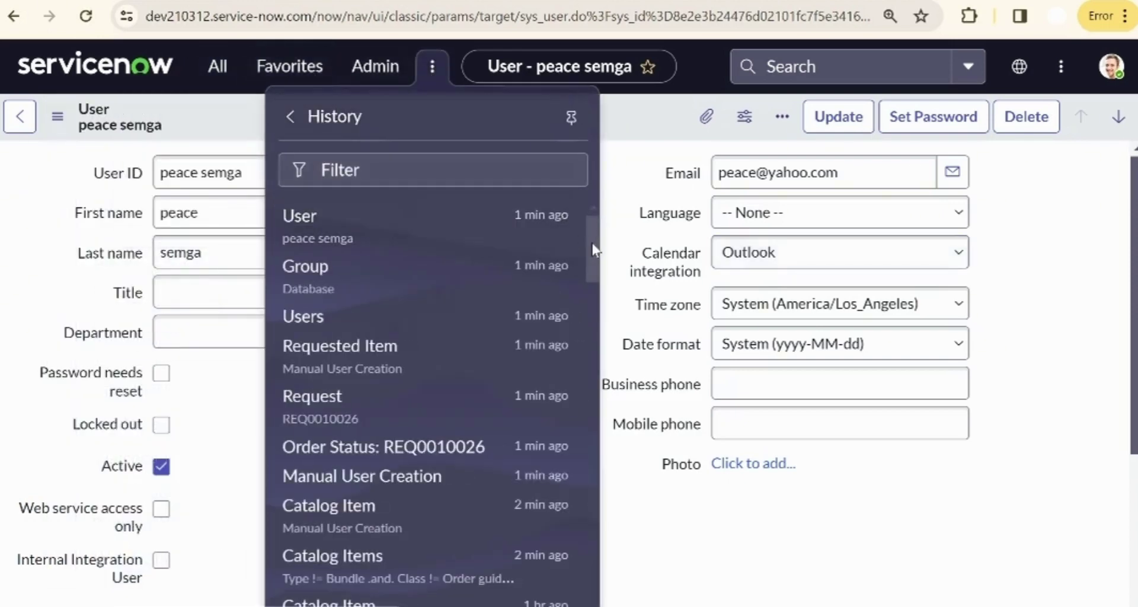
{"action": "left_click_drag", "start_coordinate": [599, 247], "coordinate": [605, 470]}
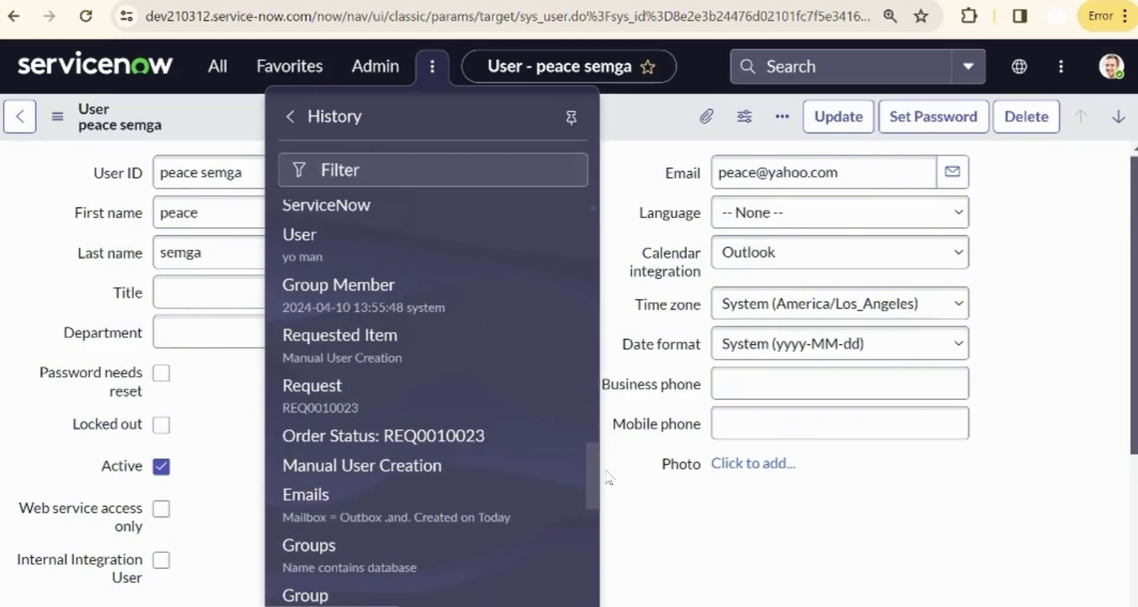
- Open the Outbox via an 'outbo' search and open the welcome email sent to the new user
{"action": "left_click", "coordinate": [216, 67]}
{"action": "type", "text": "o"}
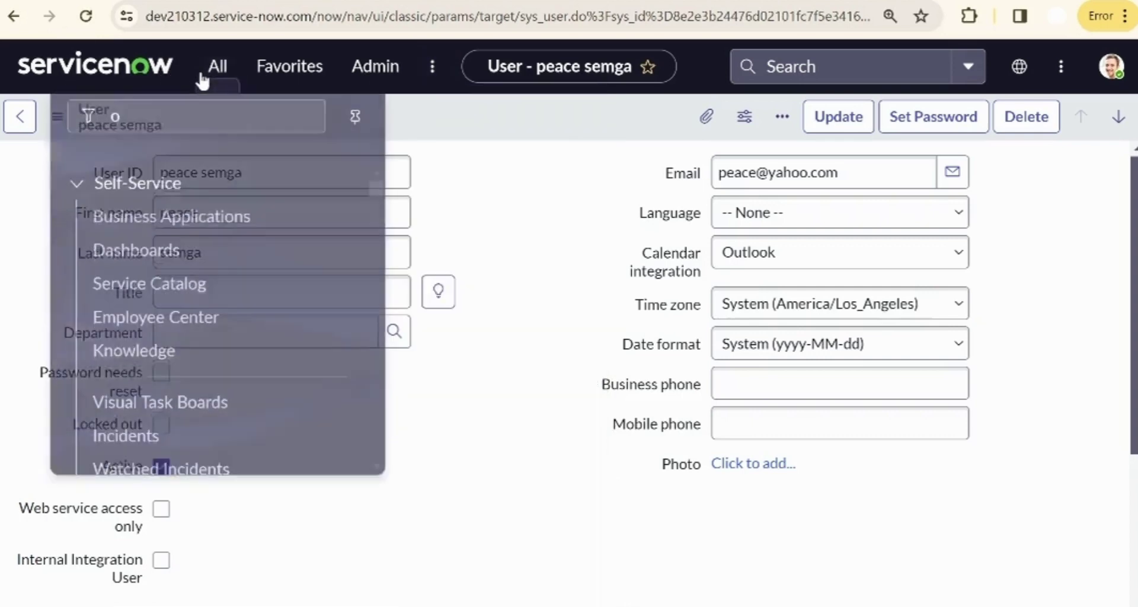
{"action": "type", "text": "utbo"}
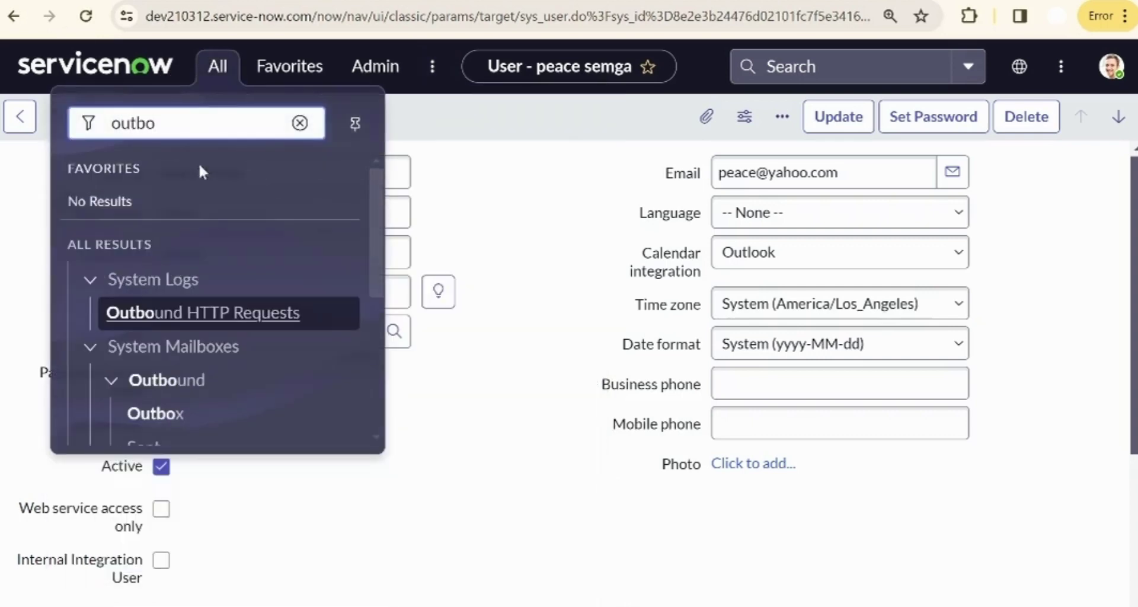
{"action": "left_click", "coordinate": [177, 413]}
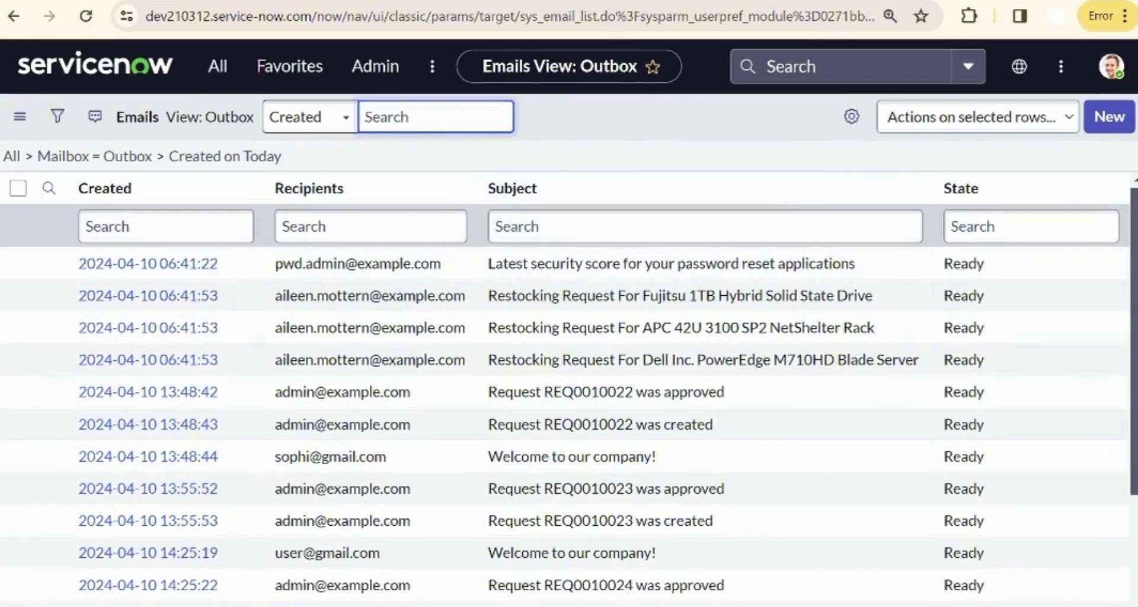
{"action": "scroll", "coordinate": [569, 385], "scroll_direction": "down", "scroll_amount": 3}
{"action": "left_click", "coordinate": [886, 325]}
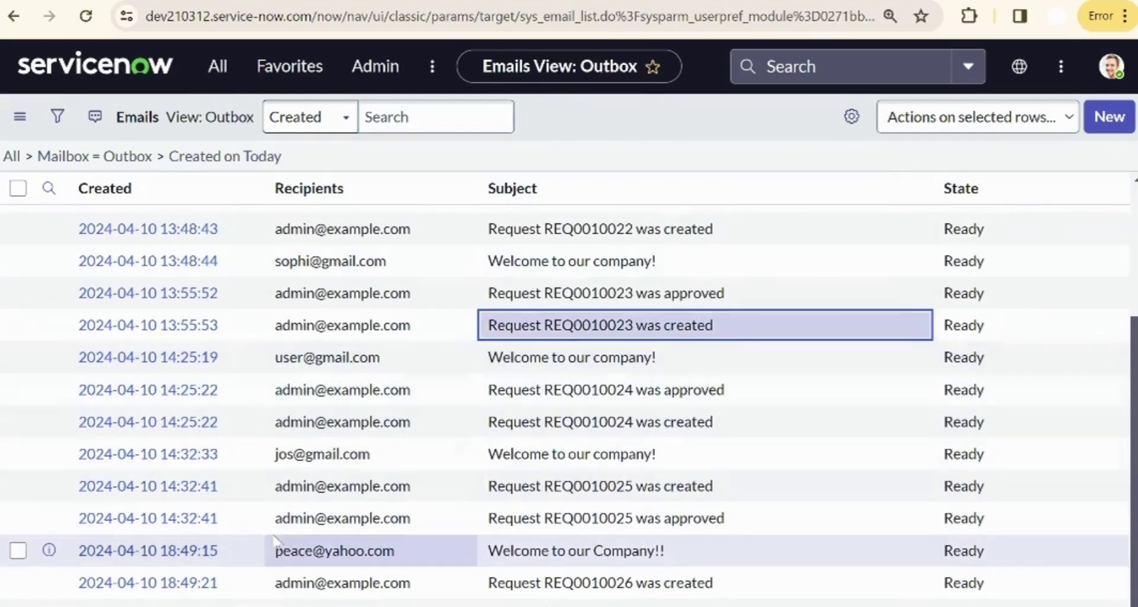
{"action": "left_click", "coordinate": [188, 551]}
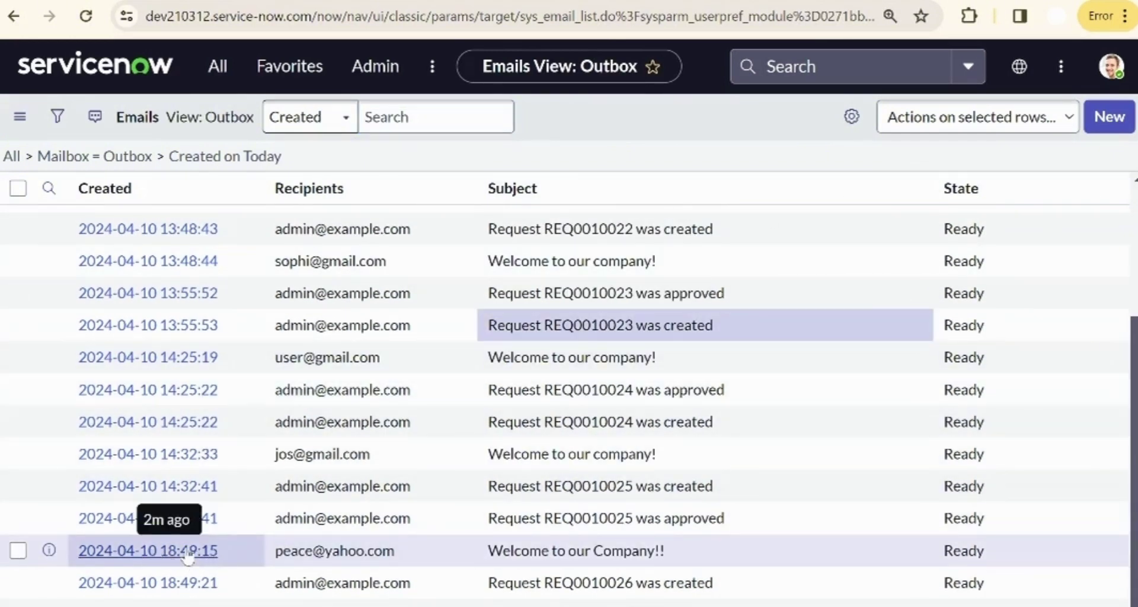